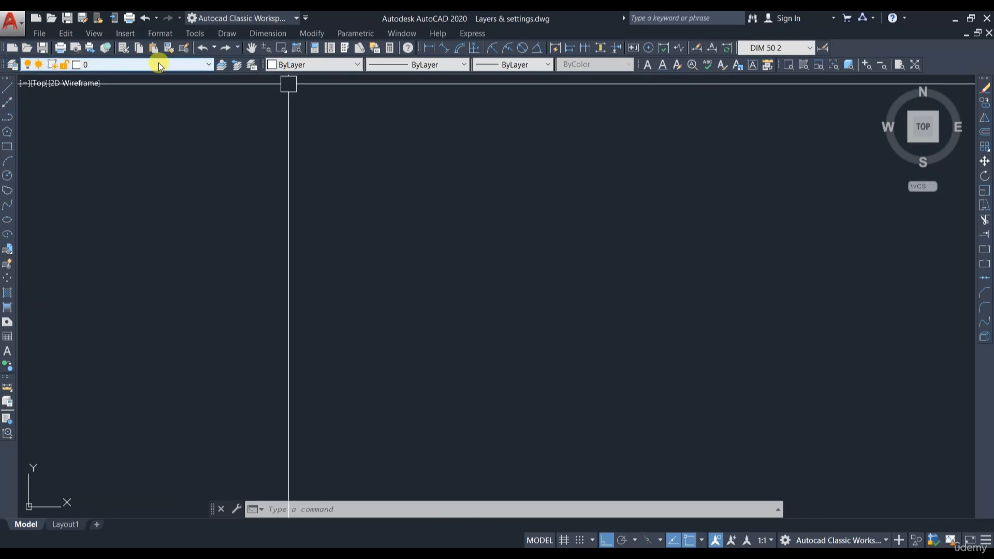
click(209, 65)
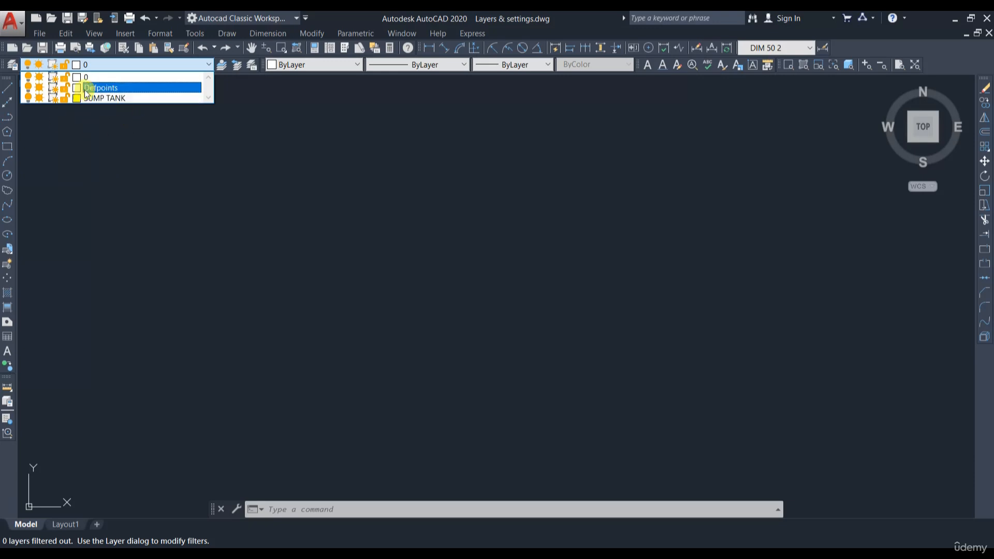
click(149, 196)
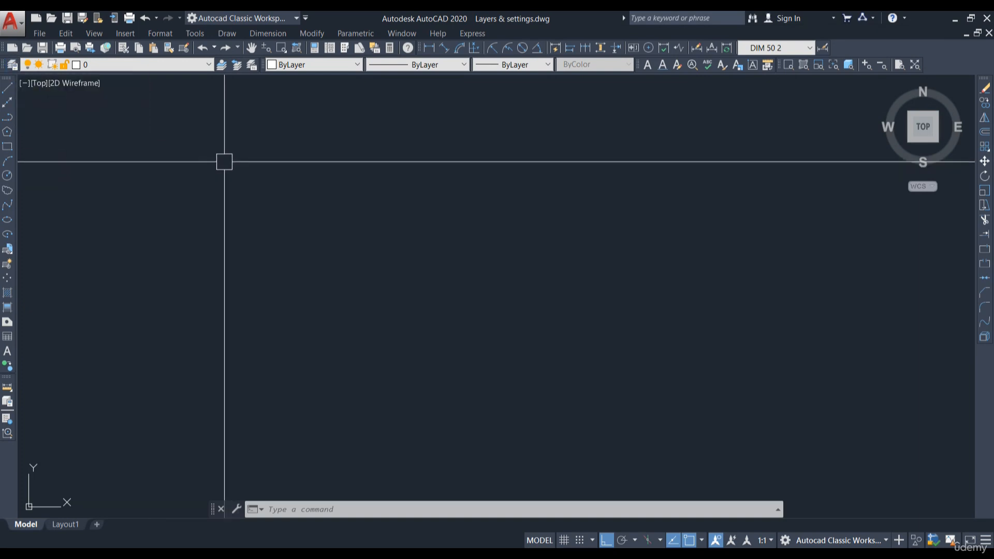
- Create a new layer named Line in the Layer Properties Manager
click(12, 65)
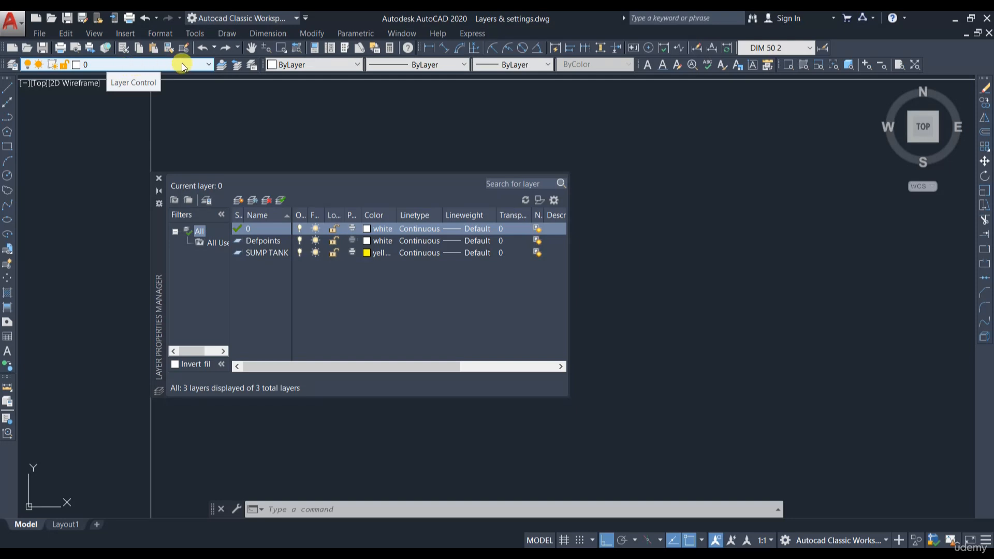
click(238, 200)
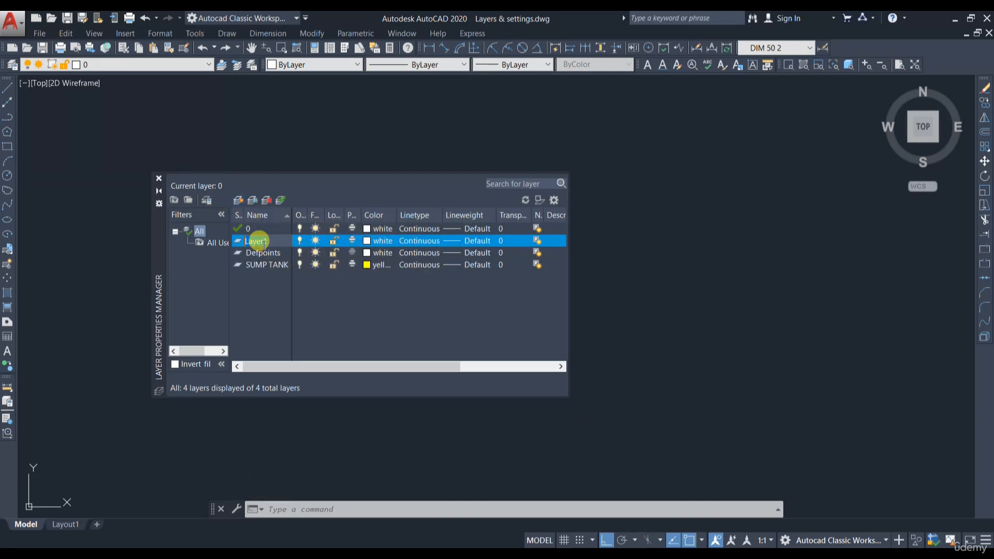
key(BackSpace)
text(Line)
key(Return)
click(277, 241)
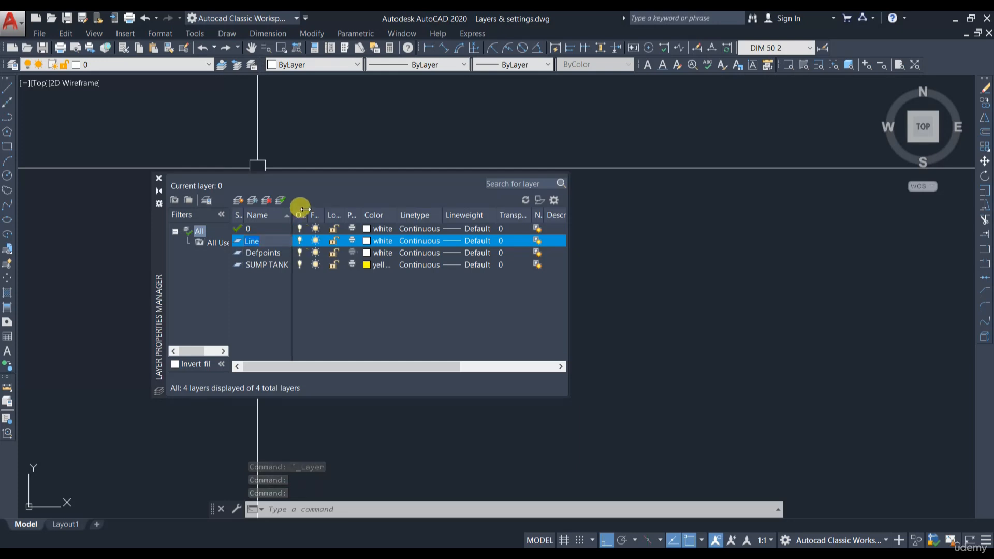
- Widen the On, Freeze, Lock and Plot columns of the layer table so their headings are fully readable
drag(306, 212, 328, 211)
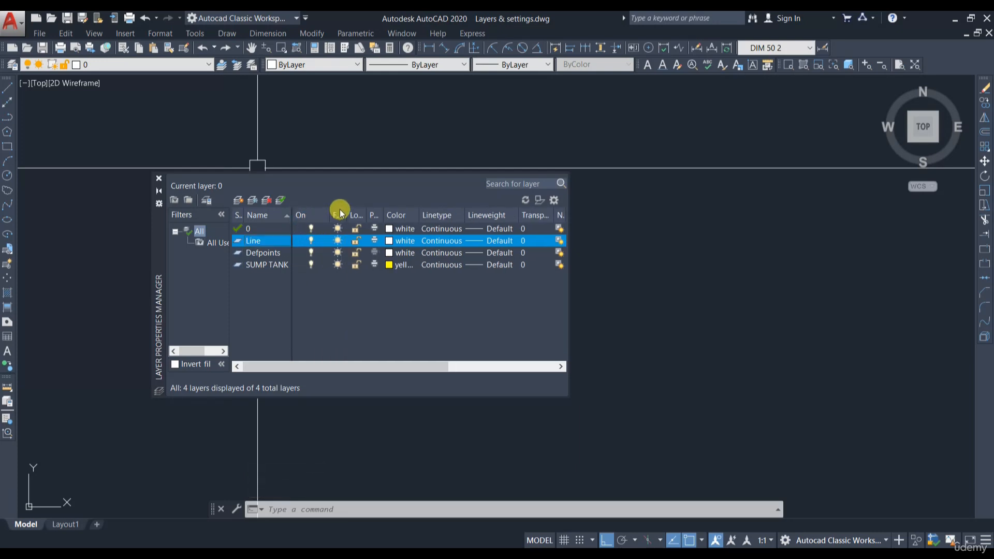
double_click(347, 213)
double_click(396, 214)
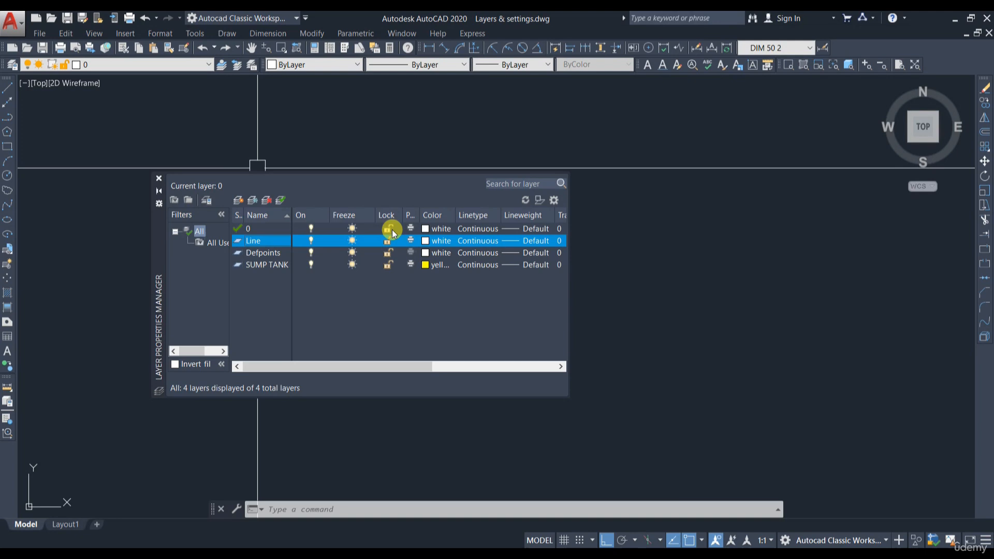
double_click(420, 213)
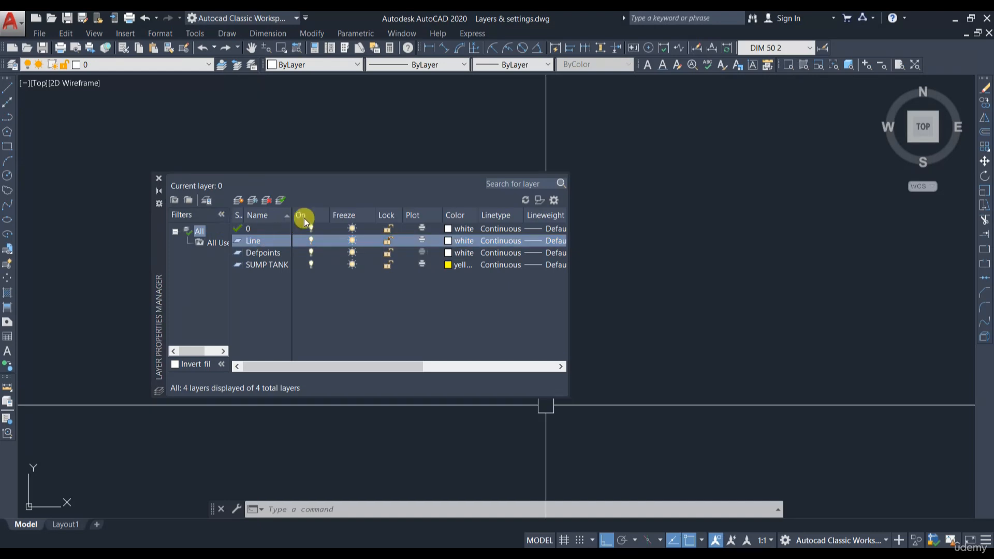
- Try the On, Freeze and Lock toggles of the Line layer, restoring each one
click(312, 245)
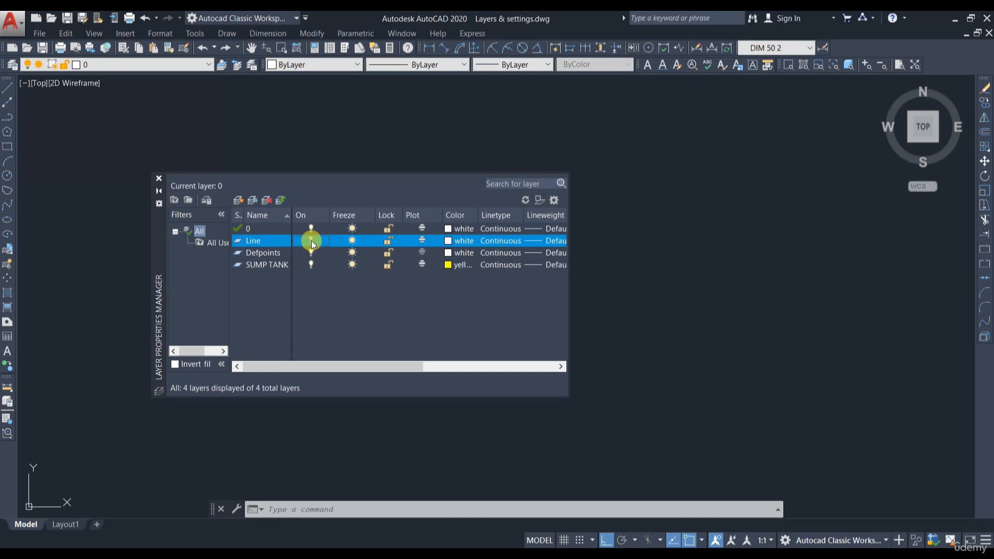
click(310, 242)
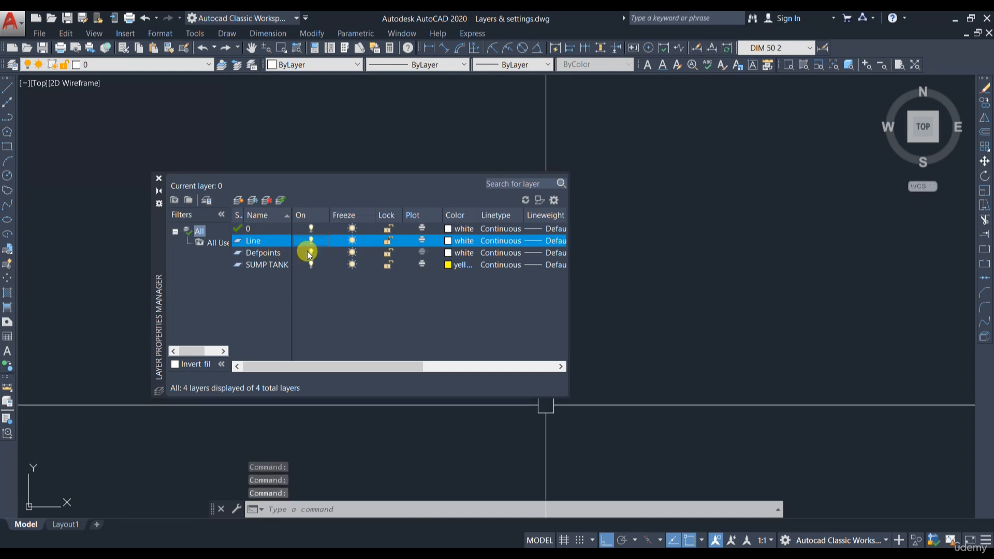
click(352, 241)
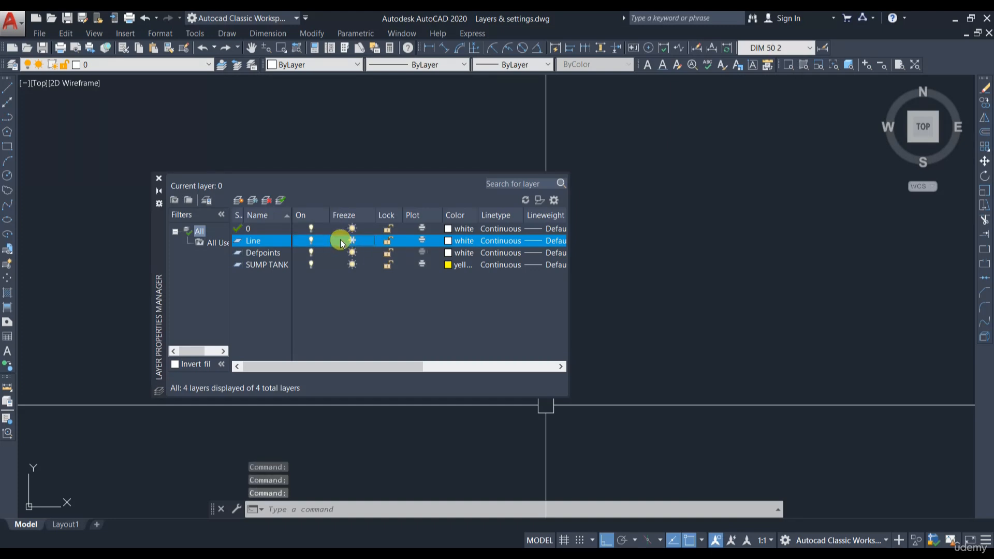
click(389, 241)
click(388, 241)
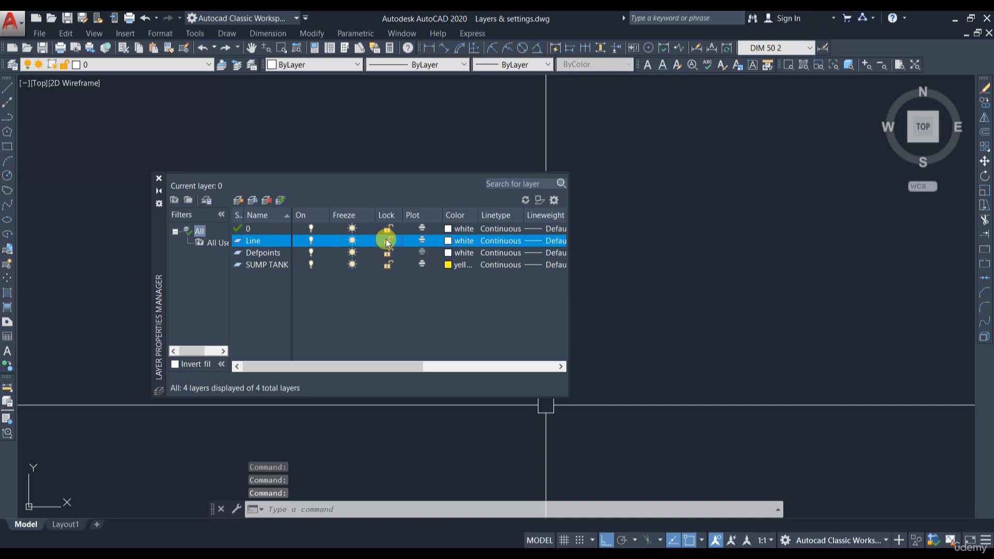
click(385, 242)
click(388, 241)
click(388, 241)
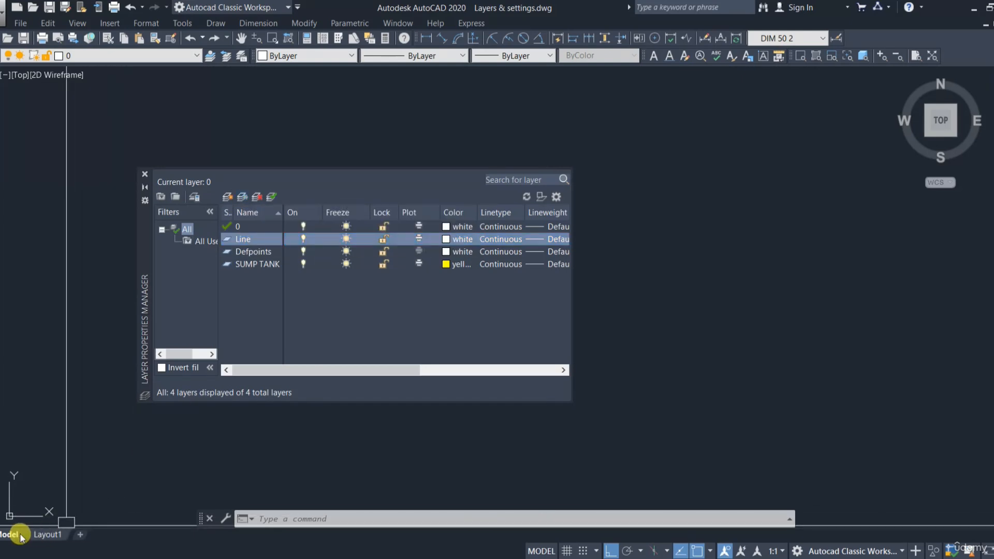
- Create a new layer named Win & Door No for the floor plan's tags and close the Layer Properties Manager
mouse_move(49, 535)
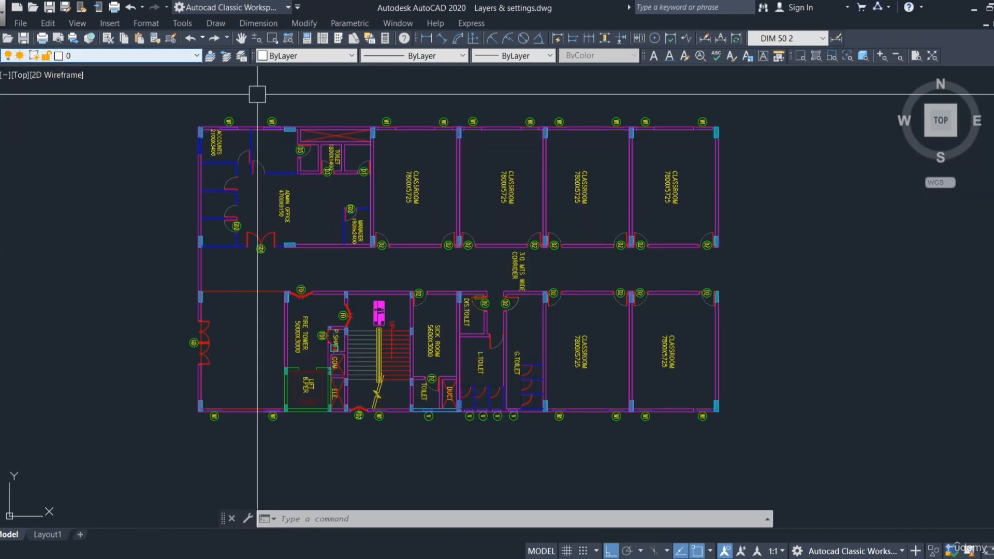
middle_drag(301, 233, 326, 236)
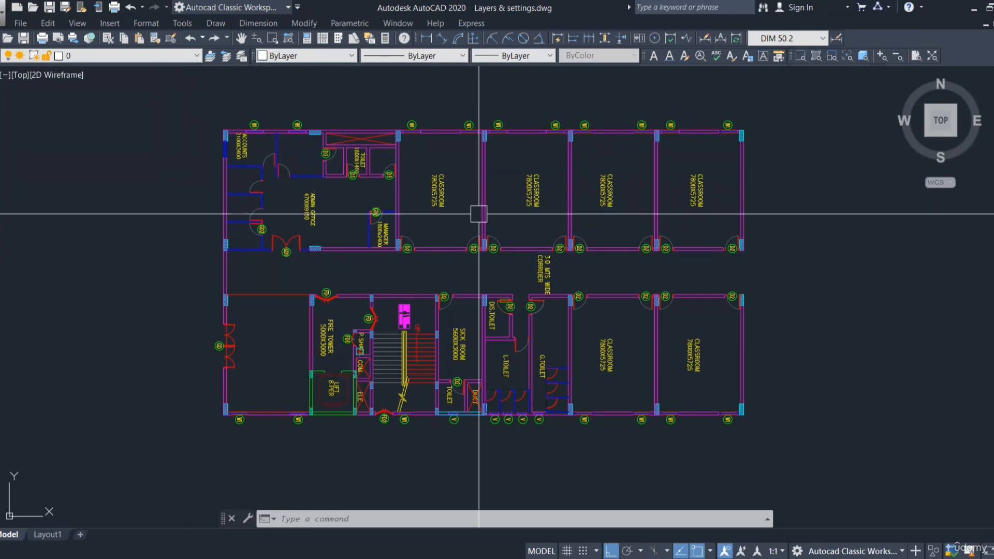
scroll(237, 238, up, 5)
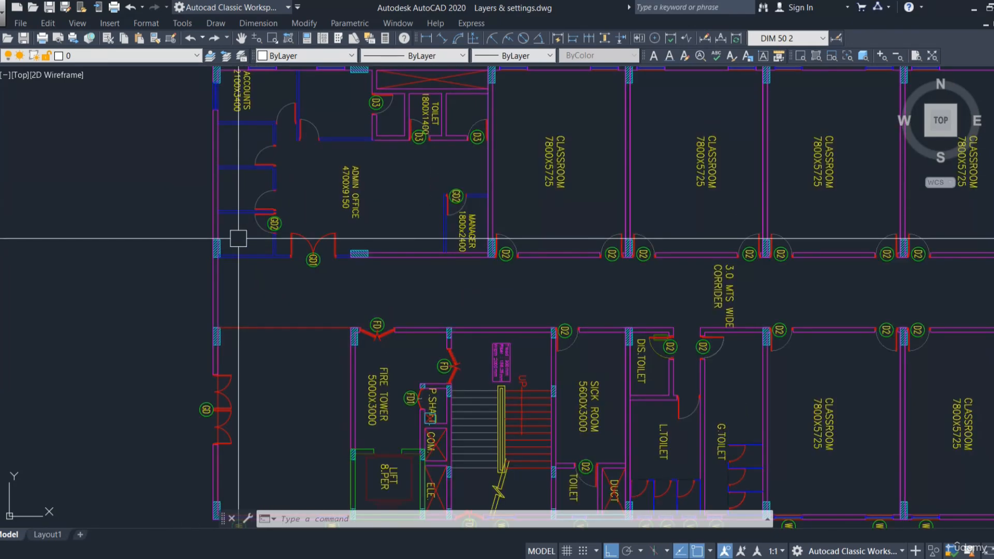
scroll(310, 239, down, 3)
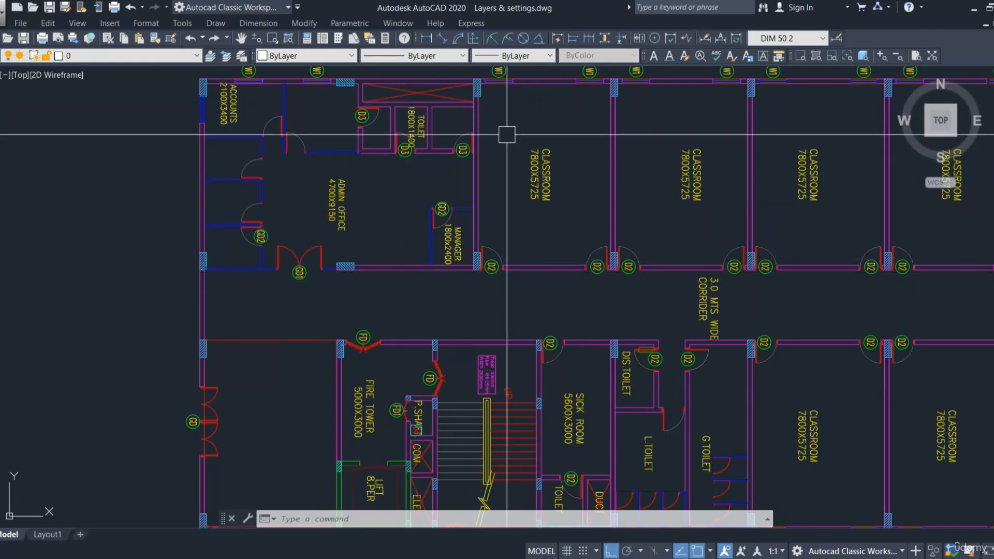
middle_drag(506, 135, 453, 183)
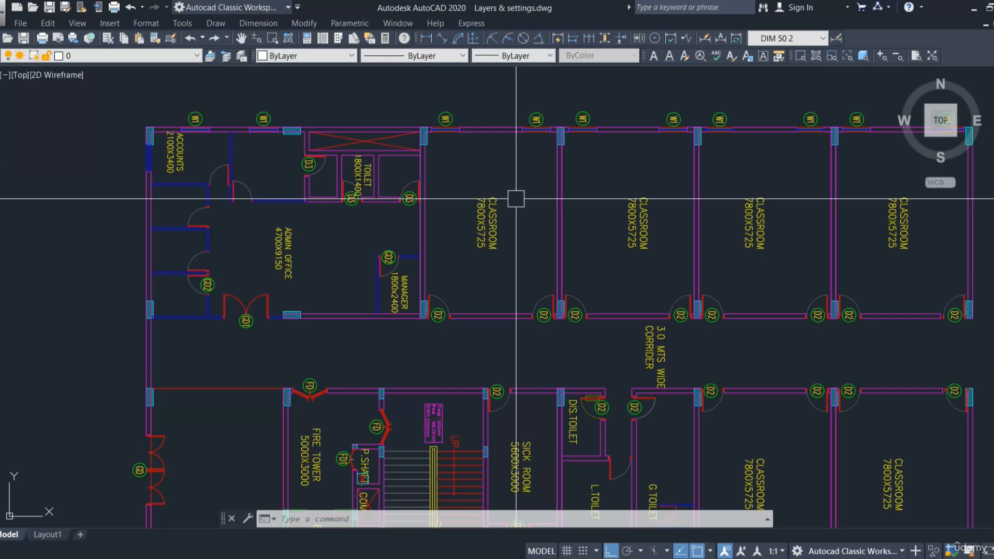
scroll(210, 124, down, 2)
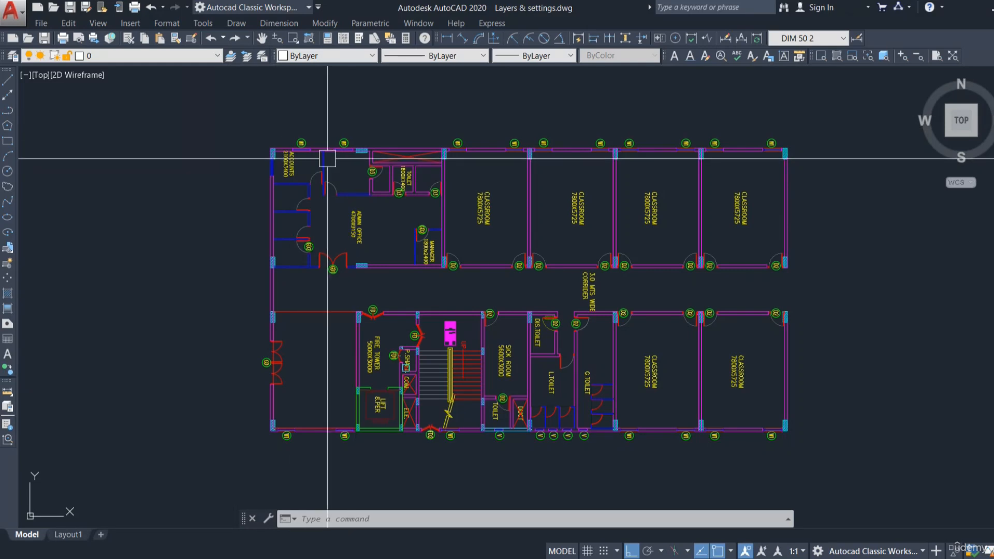
click(7, 60)
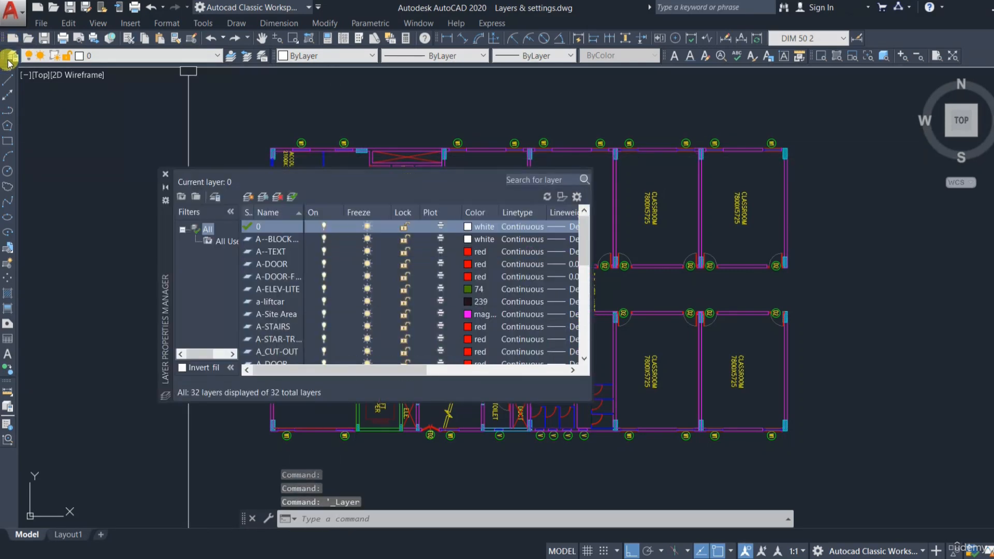
click(249, 198)
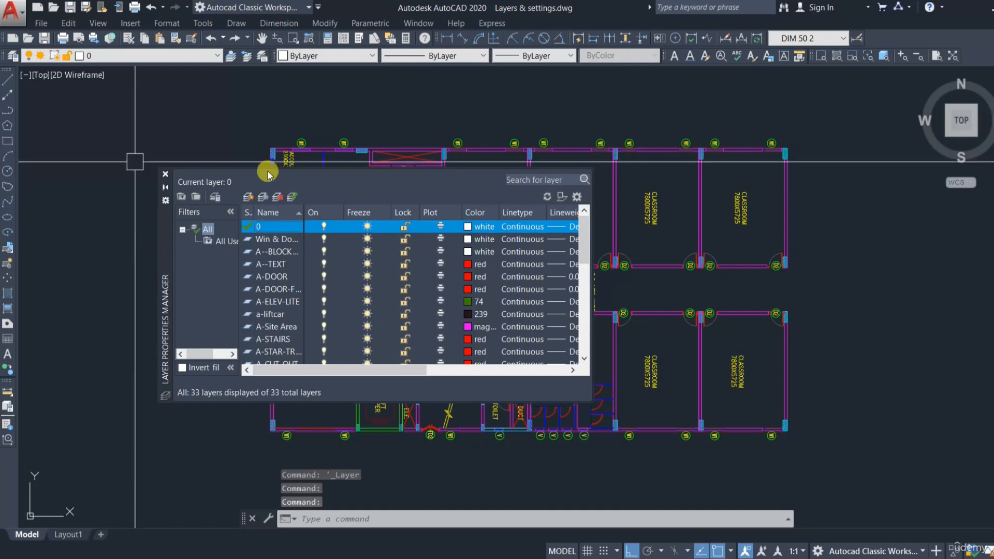
click(164, 174)
click(210, 56)
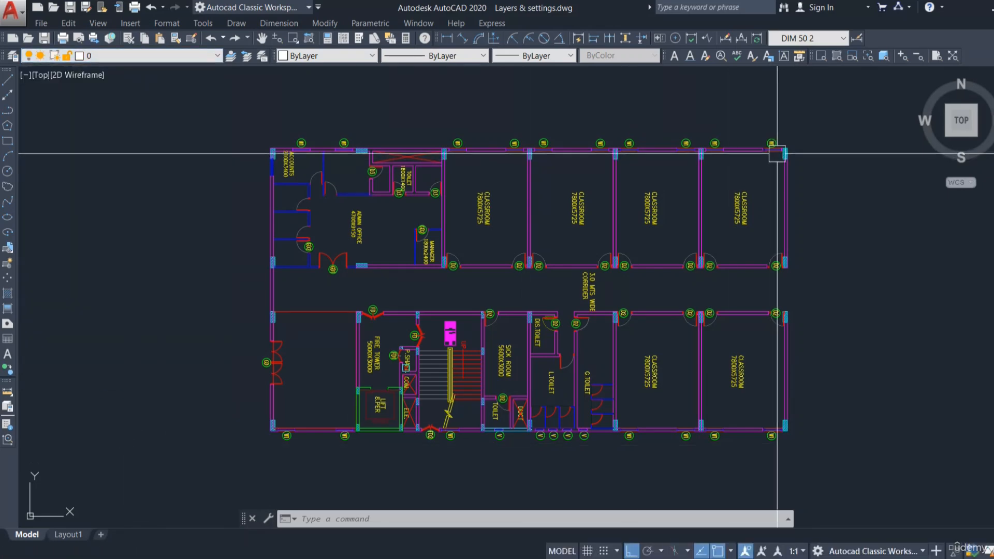
- Select the W1 window tags along the upper outer wall and the three easternmost D2 door tags of the upper classrooms
click(799, 113)
click(273, 139)
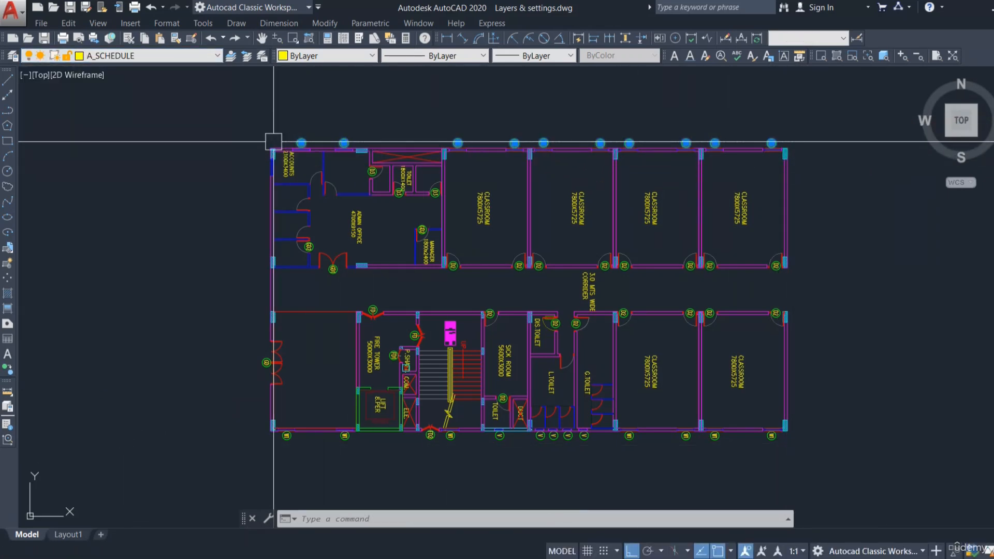
scroll(745, 284, up, 3)
click(867, 262)
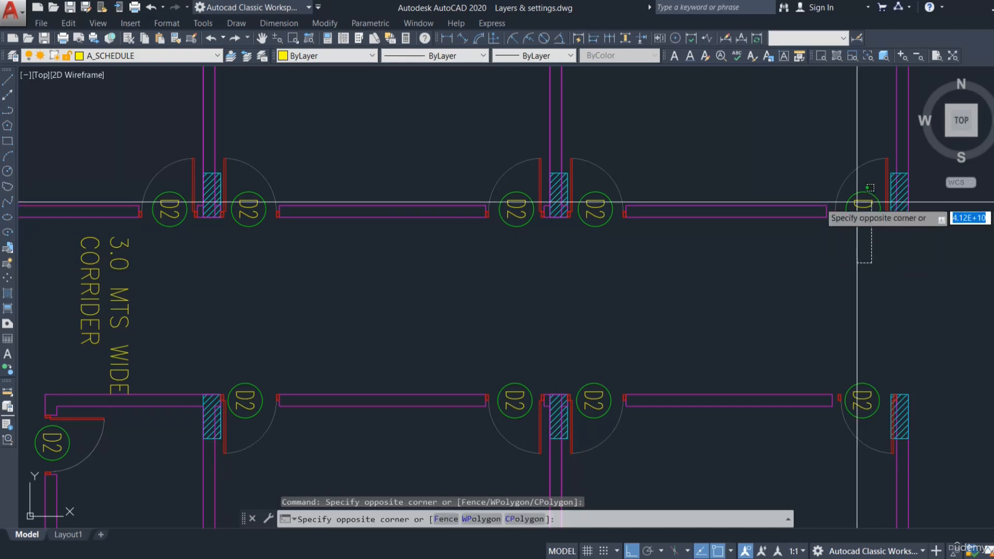
click(861, 204)
click(606, 302)
click(589, 203)
click(538, 254)
click(512, 206)
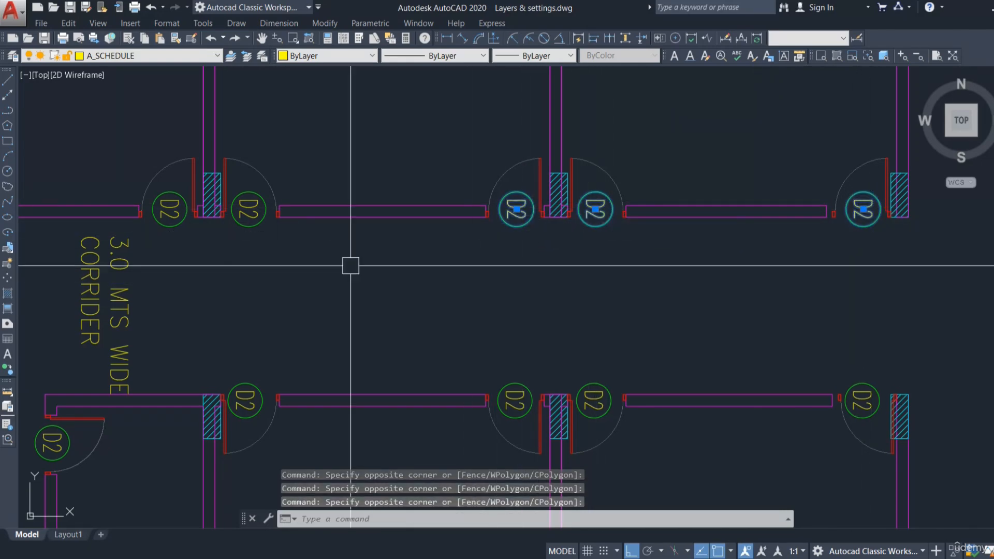
- Add the D2 door tags along the rest of the upper corridor wall, up to the manager room, to the selection
middle_drag(222, 224, 537, 297)
scroll(537, 300, up, 2)
click(595, 331)
click(589, 234)
click(465, 333)
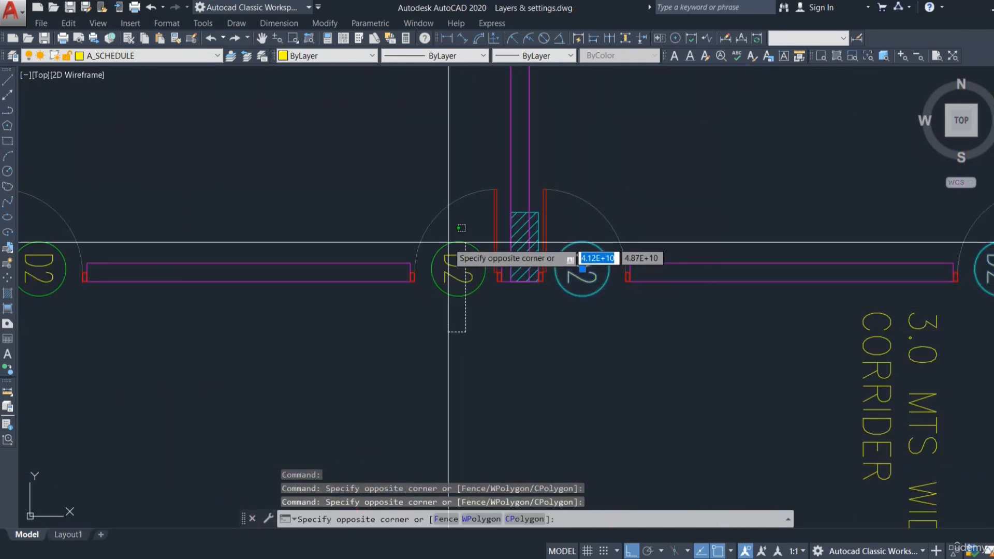
click(443, 256)
middle_drag(337, 363, 642, 364)
scroll(642, 363, down, 2)
scroll(523, 345, up, 3)
click(568, 355)
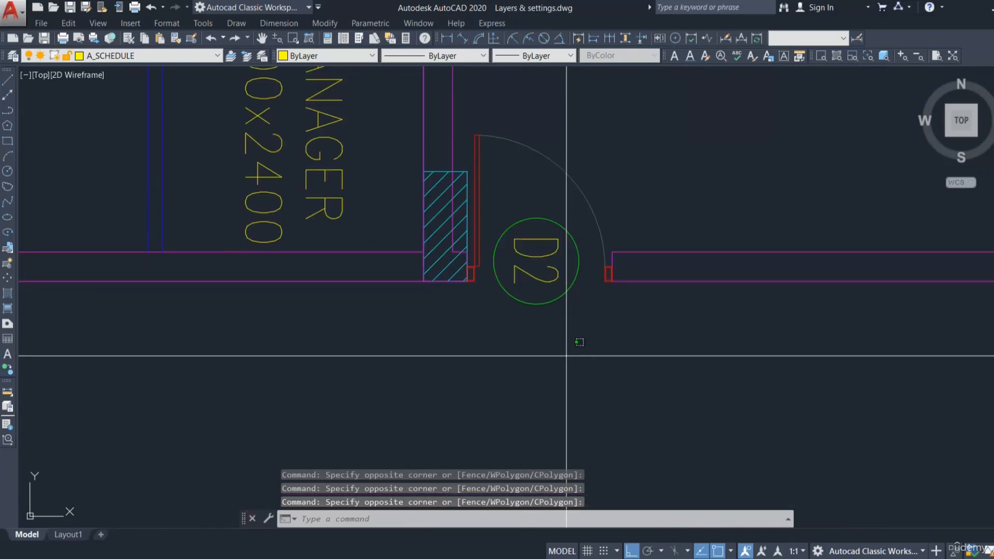
click(548, 290)
- Add the manager room's GD2 tag, the three D3 toilet door tags and all remaining door and window tags to the selection
scroll(612, 342, down, 4)
scroll(551, 262, up, 3)
click(559, 250)
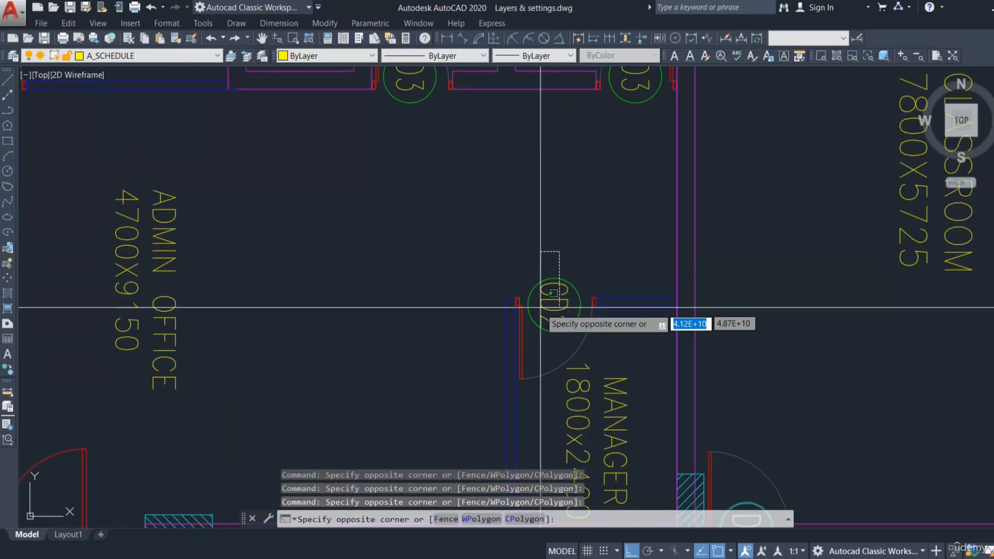
click(541, 308)
middle_drag(540, 290, 455, 461)
click(548, 245)
click(339, 235)
click(314, 270)
middle_drag(239, 244, 495, 337)
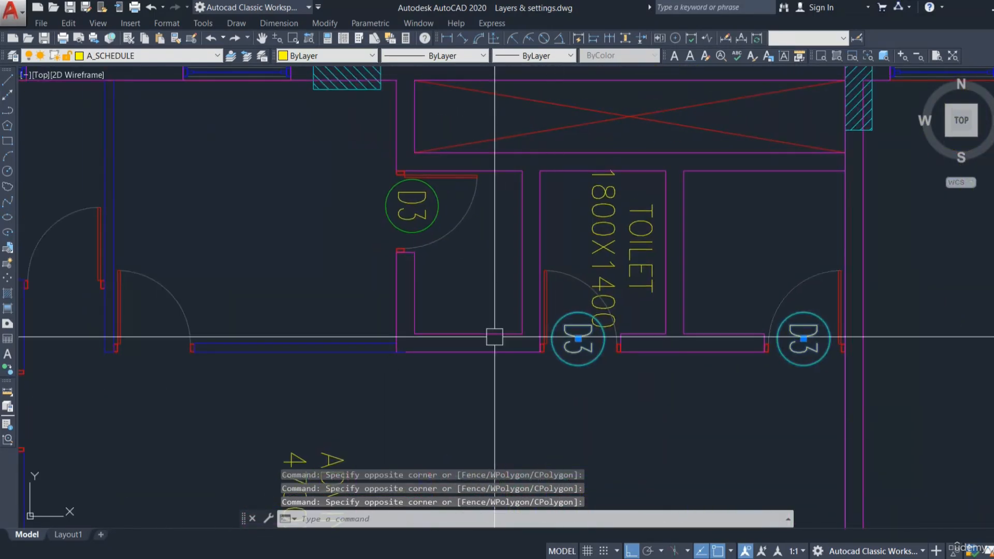
scroll(425, 208, up, 4)
click(437, 199)
click(381, 215)
click(348, 257)
scroll(586, 262, down, 4)
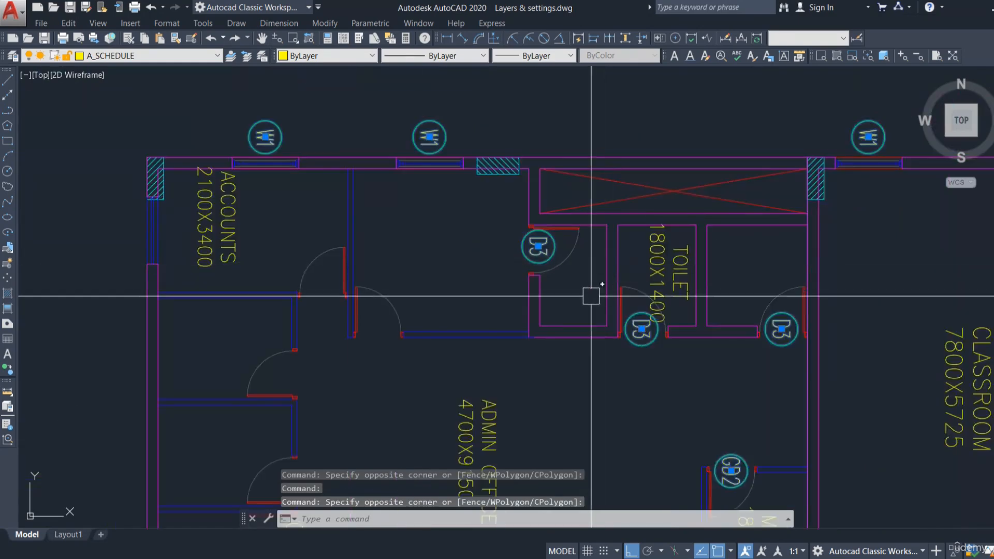
middle_drag(380, 423, 439, 258)
scroll(465, 282, up, 4)
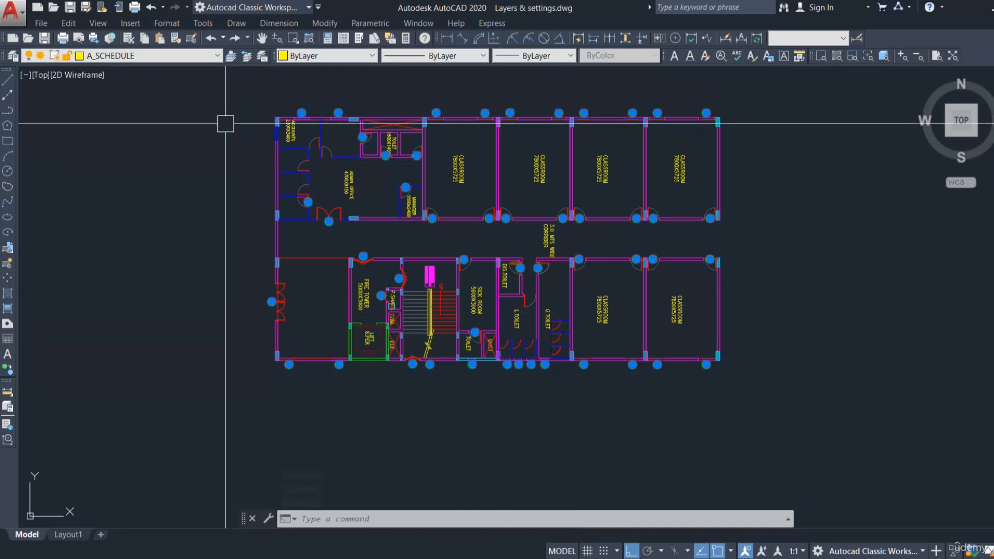
- Move the selected door and window tags to the Win & Door No layer and check the layer of the W1 tag above the accounts room
click(175, 57)
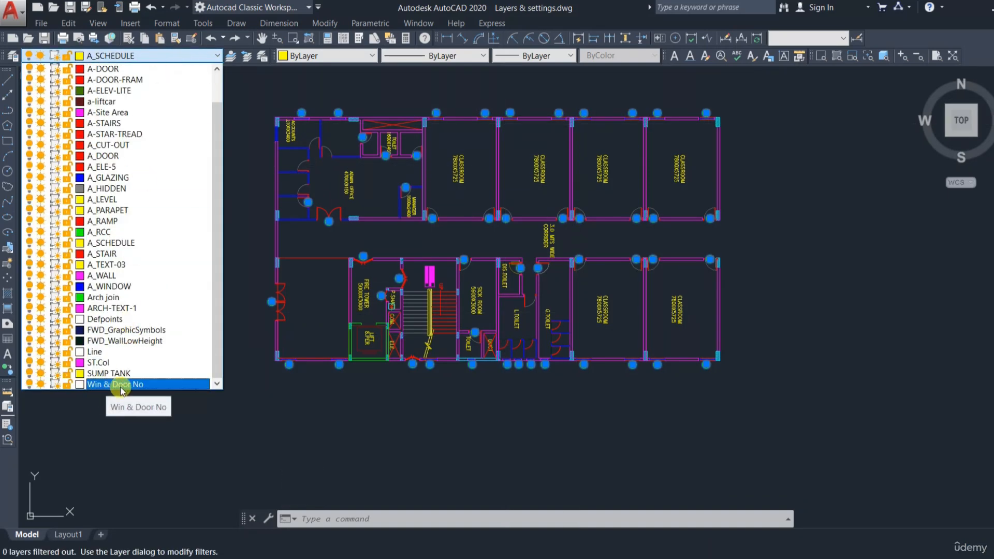
click(136, 386)
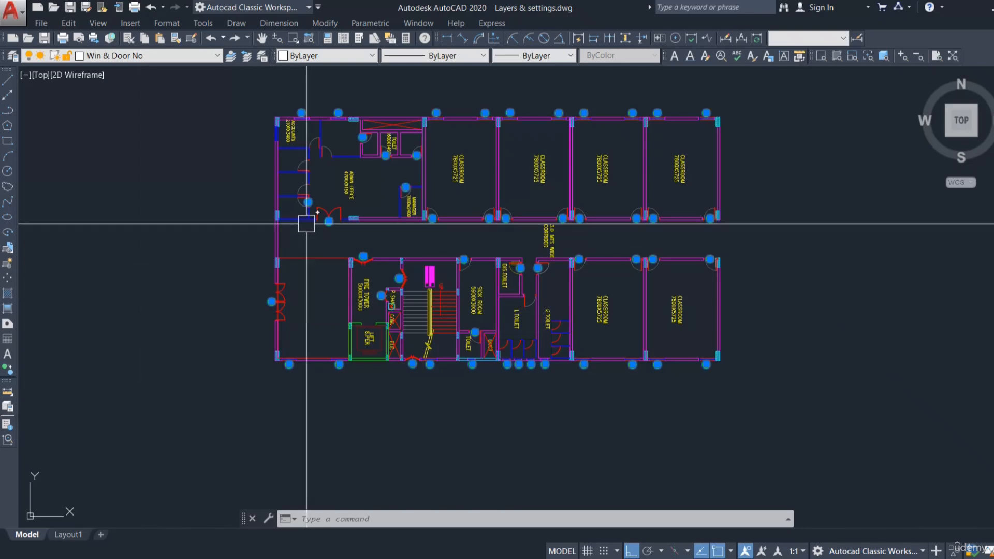
key(Escape)
scroll(315, 67, up, 3)
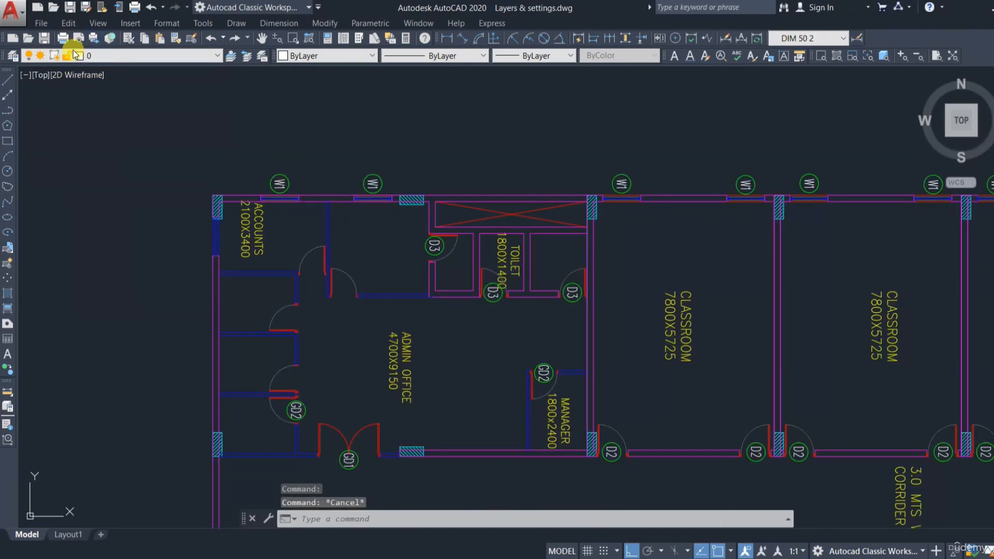
click(280, 183)
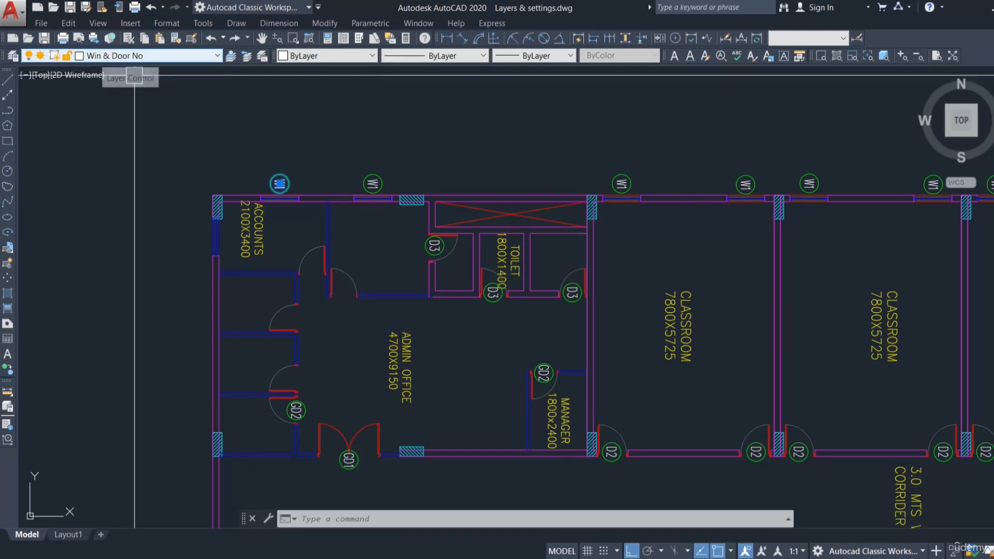
- Check the layer of the D3 door tag beside the toilet, then clear the selection
key(Escape)
scroll(500, 300, up, 1)
click(494, 295)
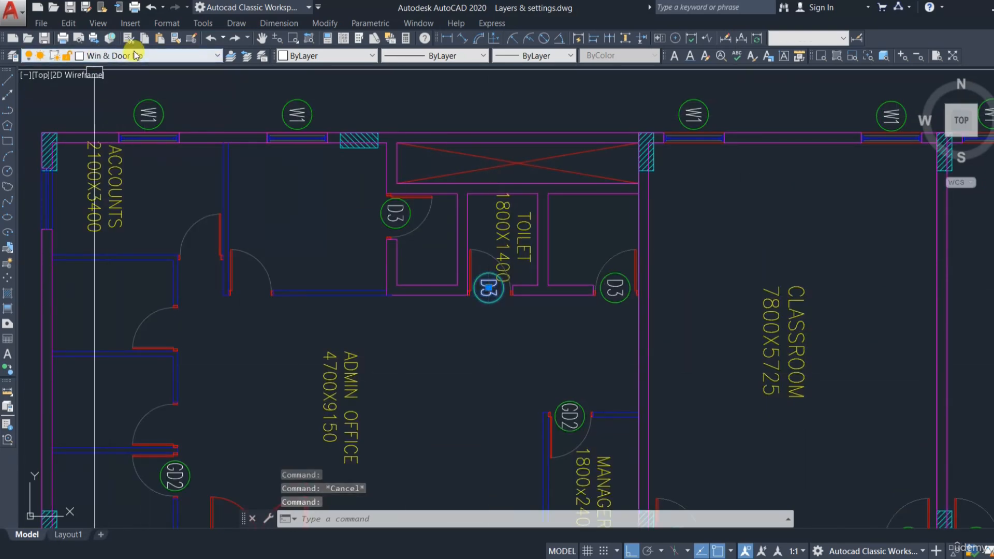
key(Escape)
scroll(337, 197, down, 4)
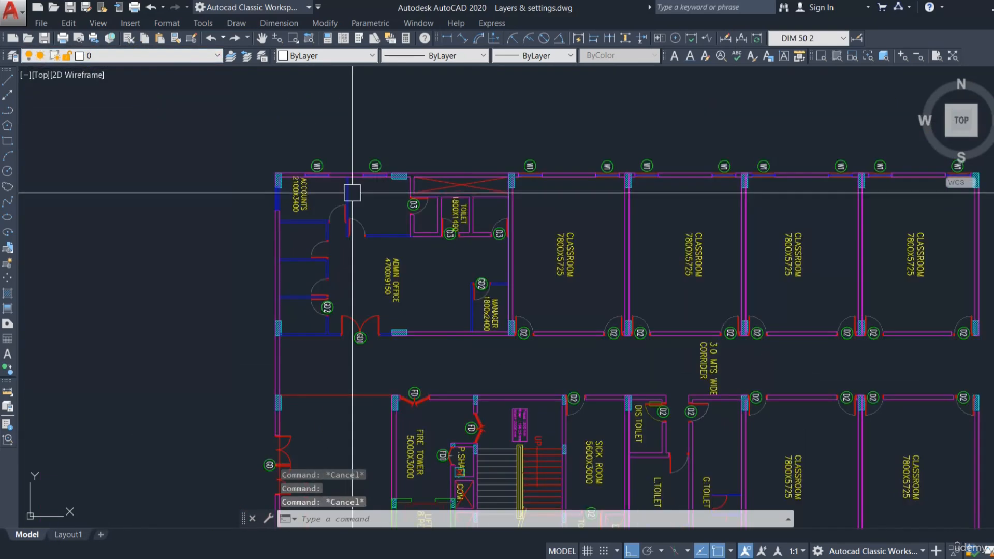
middle_drag(475, 270, 470, 255)
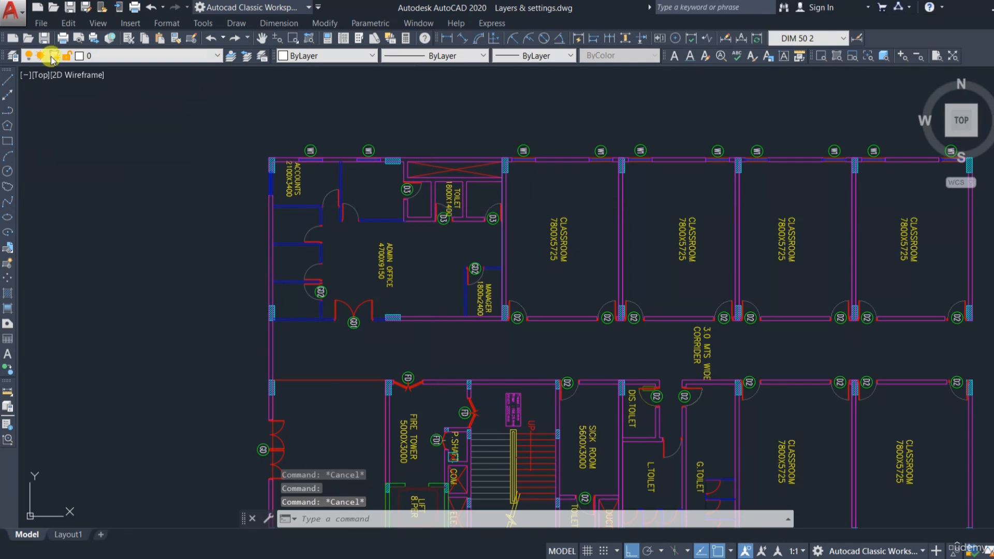
- Create a new layer named TEXT and locate it in the layer list
click(12, 56)
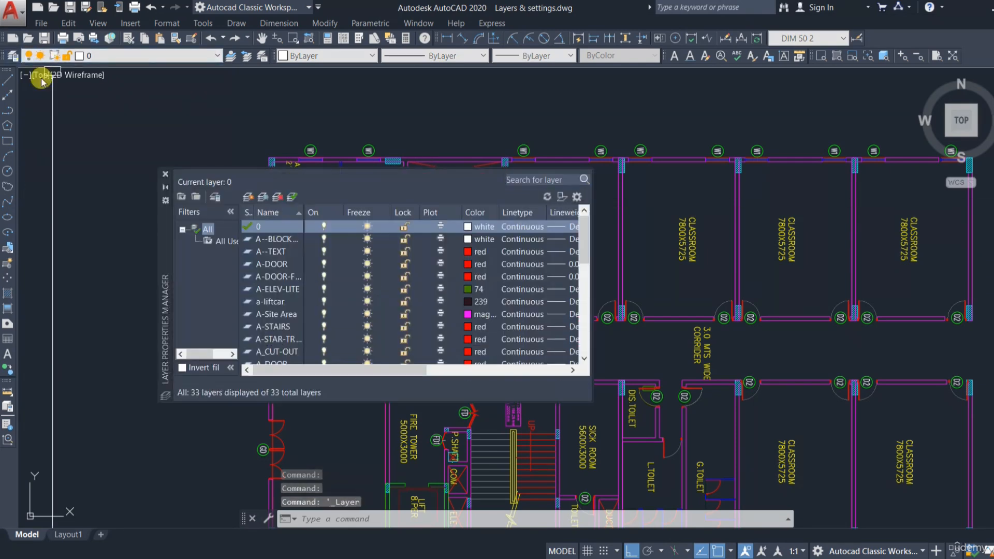
click(249, 198)
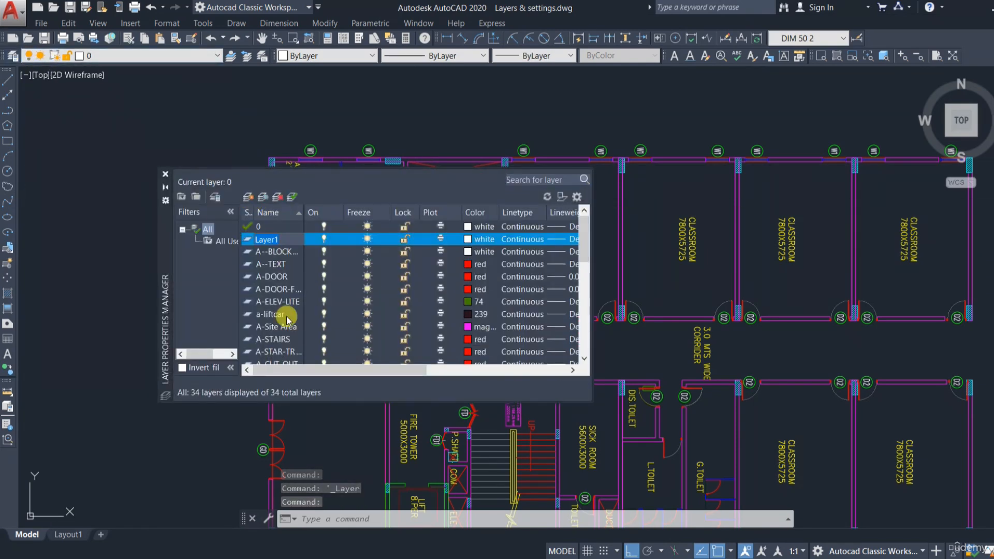
click(165, 174)
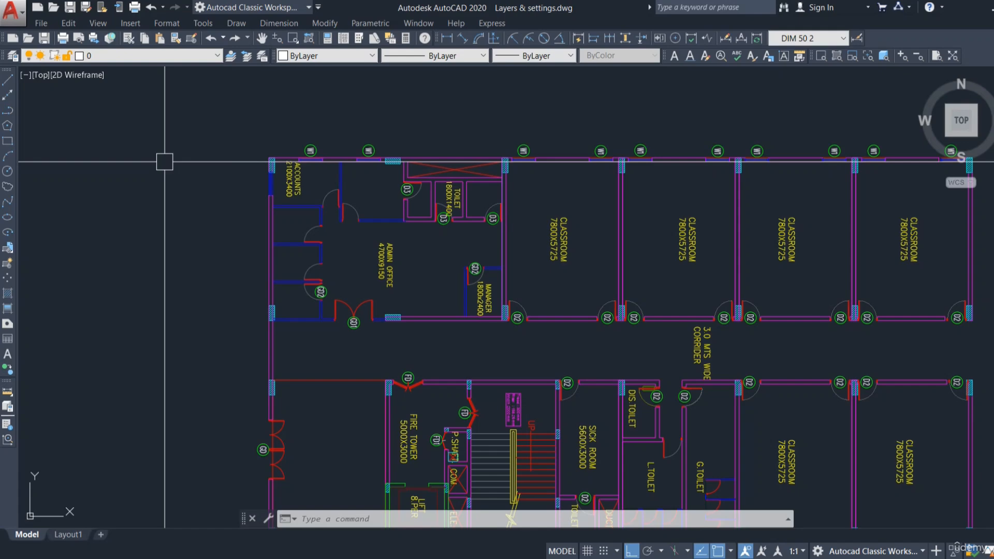
click(150, 54)
scroll(129, 290, down, 2)
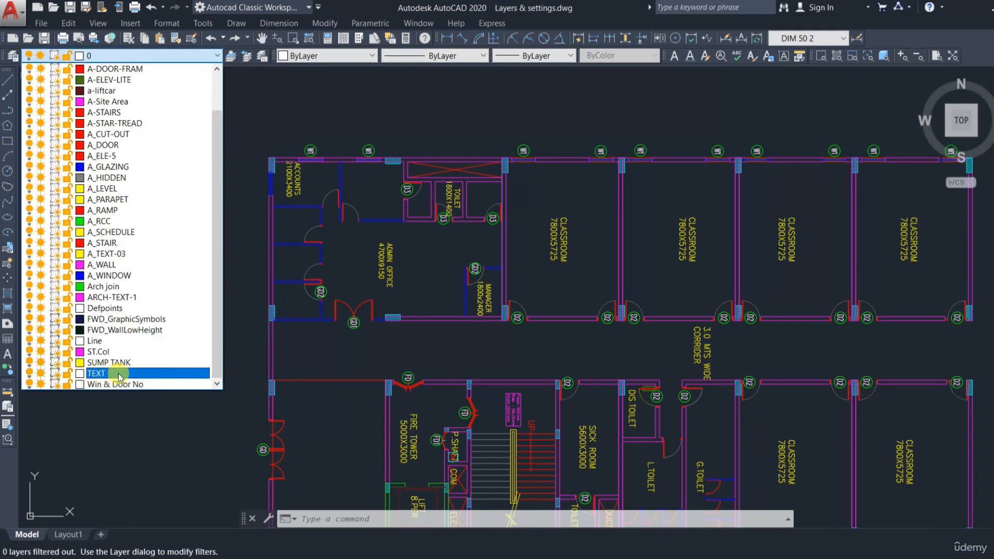
- Select the ACCOUNTS, ADMIN OFFICE, TOILET and MANAGER room labels
click(302, 190)
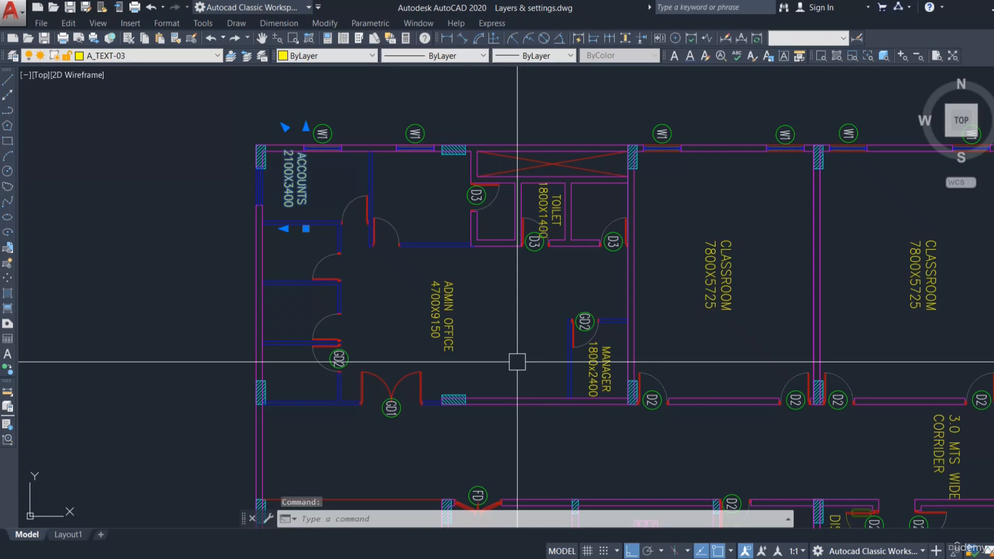
click(468, 331)
click(446, 299)
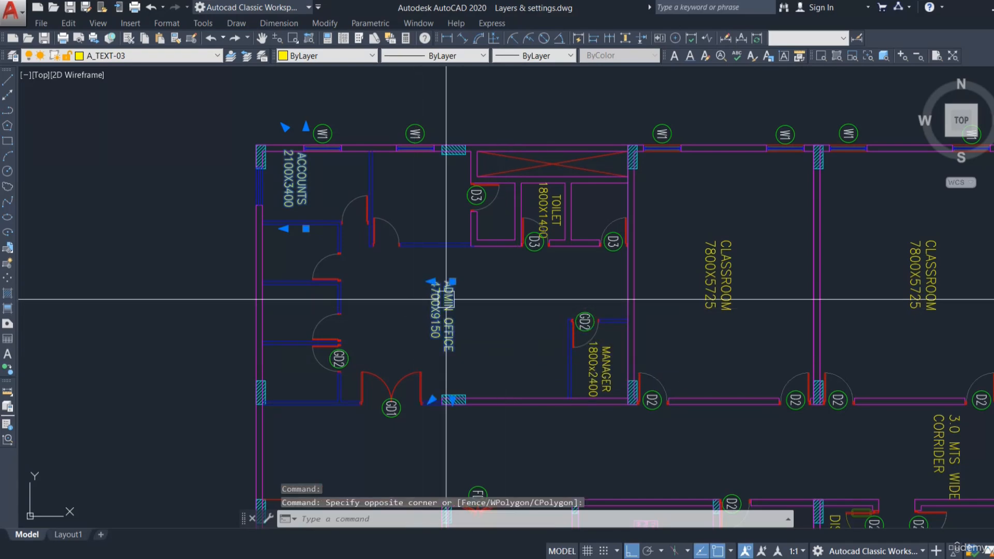
click(556, 206)
scroll(461, 222, down, 1)
scroll(575, 321, up, 2)
click(519, 273)
scroll(450, 311, down, 1)
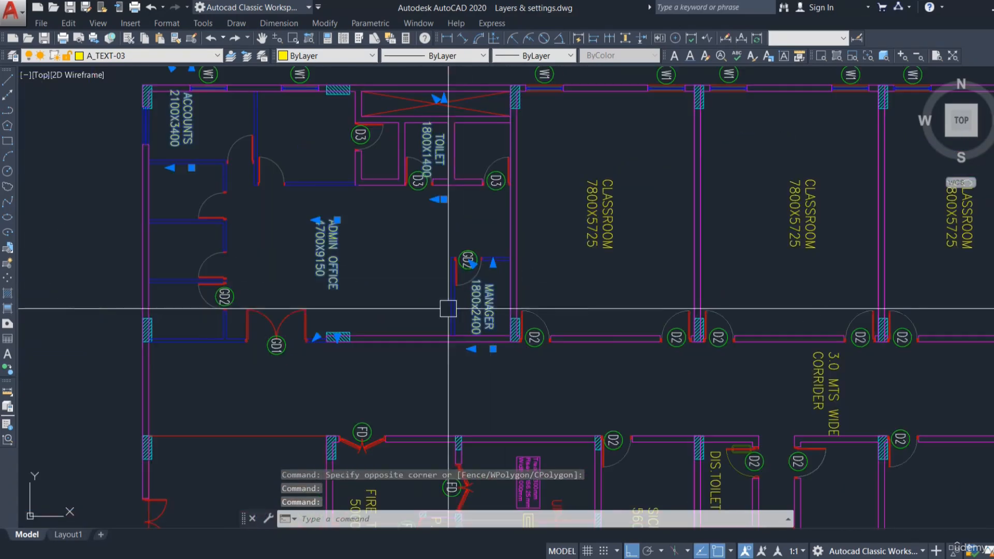
- Add the labels of the three westernmost upper classrooms to the selection
click(629, 241)
click(596, 217)
middle_drag(637, 216, 438, 222)
click(638, 269)
click(603, 228)
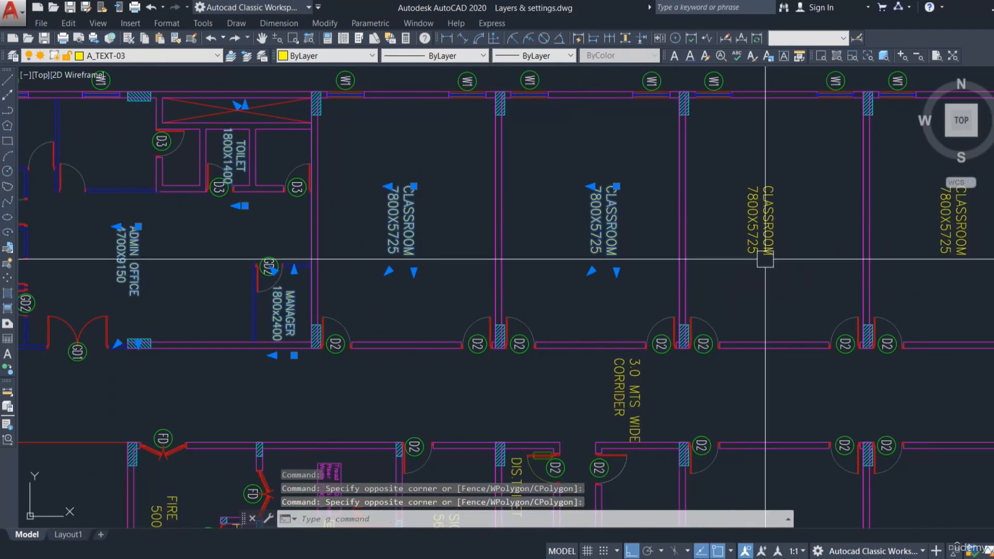
click(765, 259)
scroll(803, 264, down, 4)
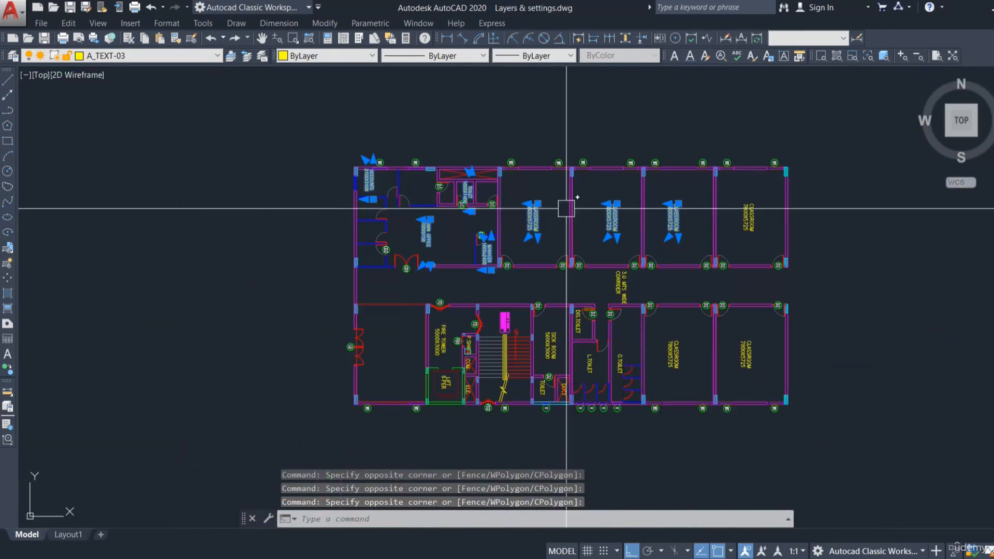
- Add the last upper classroom label, both lower classroom labels, the corridor label and all remaining lower room labels to the selection
click(736, 224)
click(750, 357)
click(675, 353)
scroll(629, 289, up, 1)
click(623, 278)
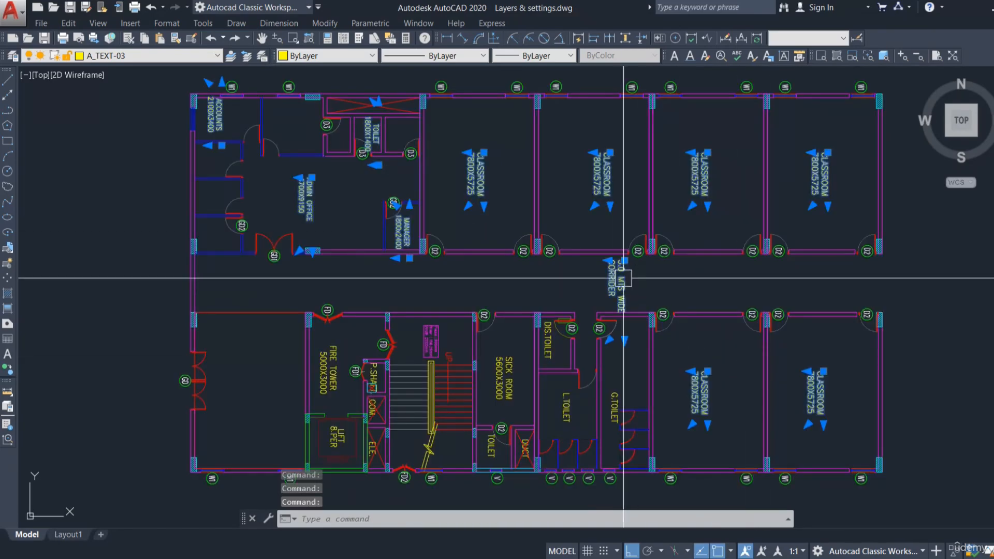
scroll(545, 342, up, 2)
click(555, 349)
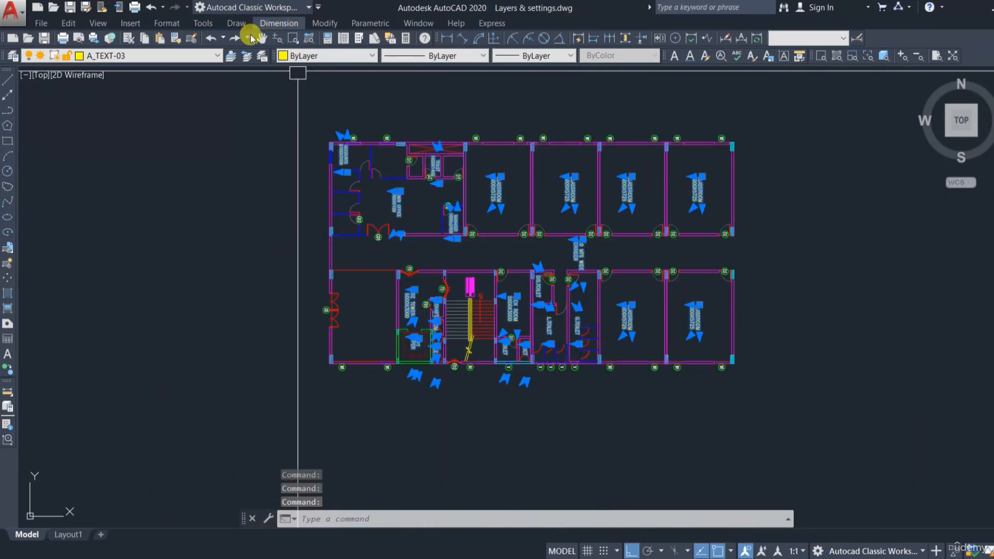
- Move the selected room labels to the TEXT layer and clear the selection
click(212, 56)
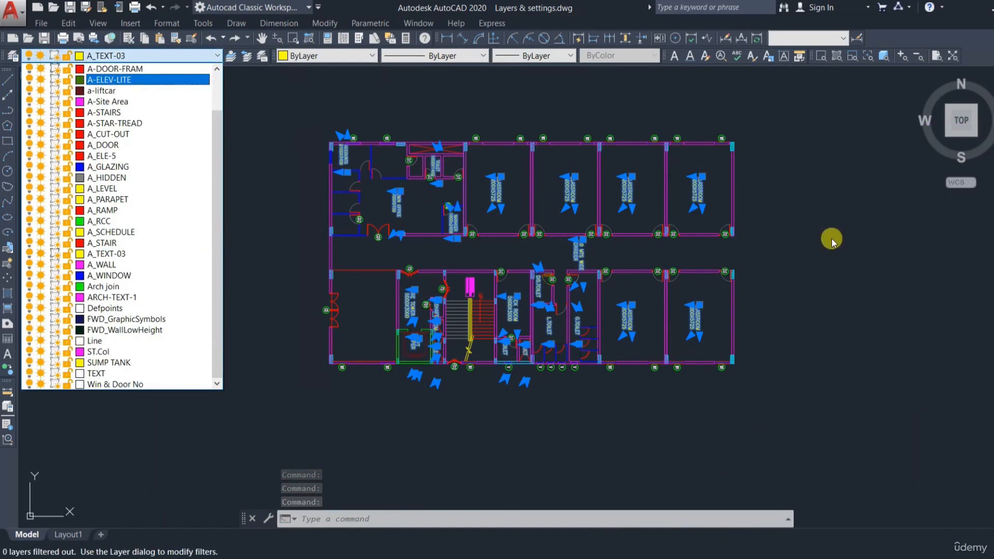
click(95, 373)
key(Escape)
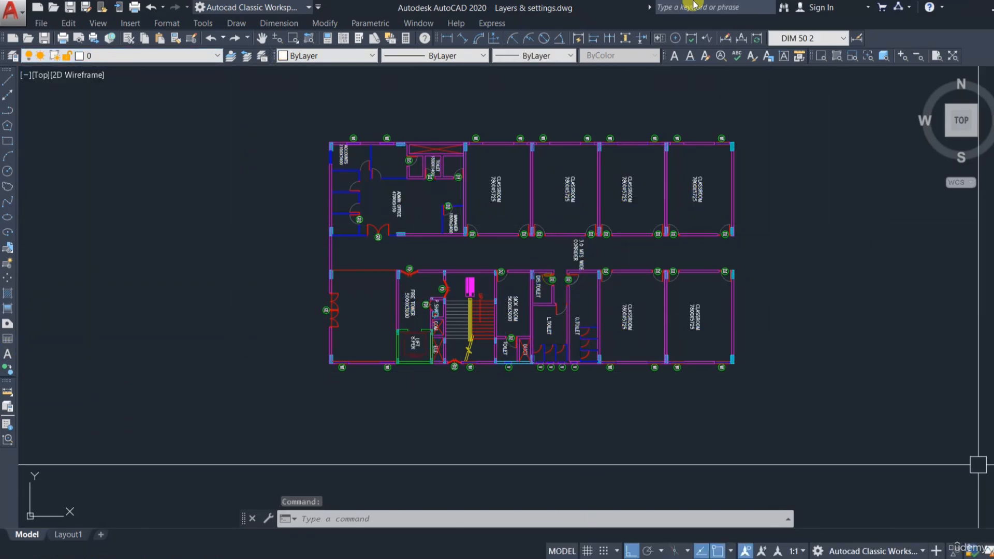
key(Escape)
- Move the UP text at the staircase to the TEXT layer and clear the selection
scroll(480, 290, up, 6)
click(514, 293)
click(437, 349)
scroll(515, 261, down, 2)
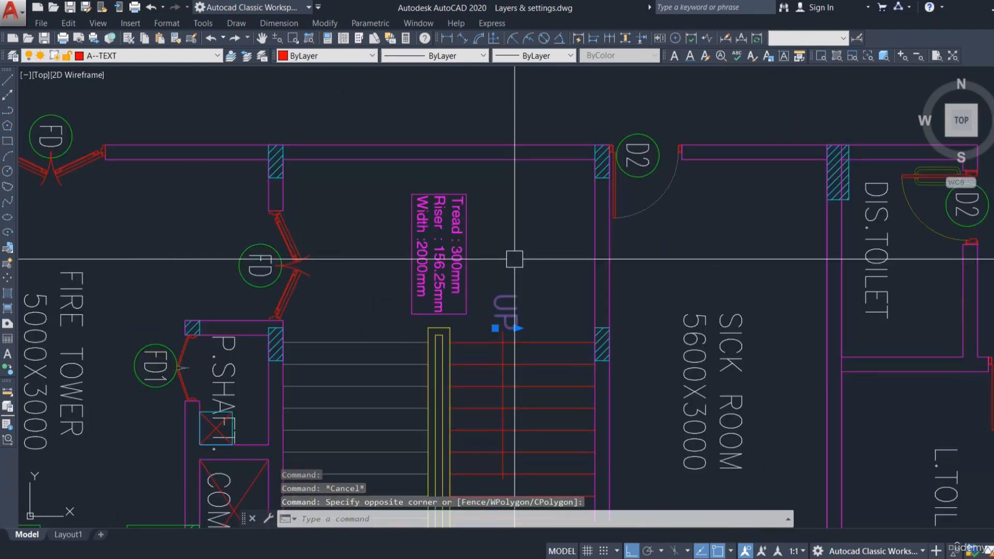
click(181, 56)
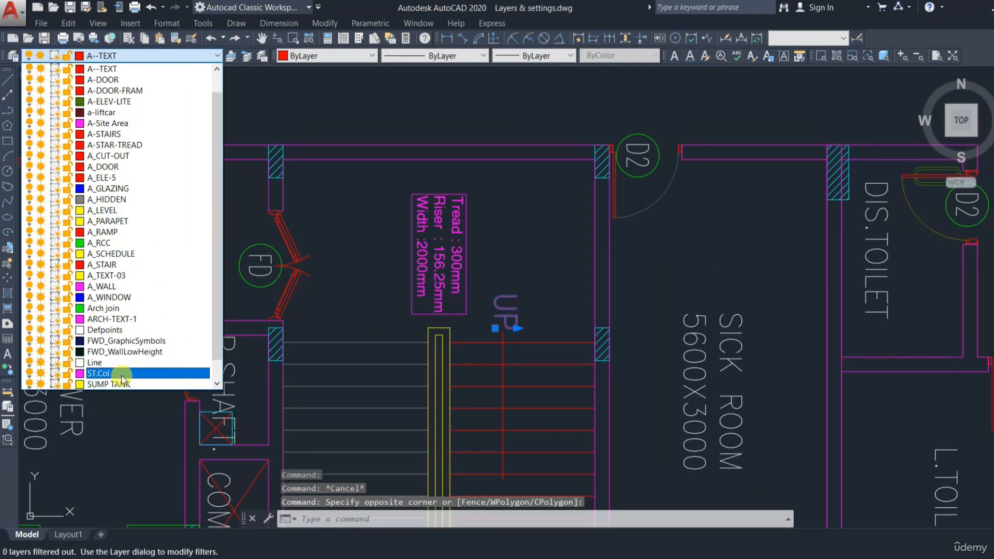
scroll(114, 373, down, 1)
click(103, 375)
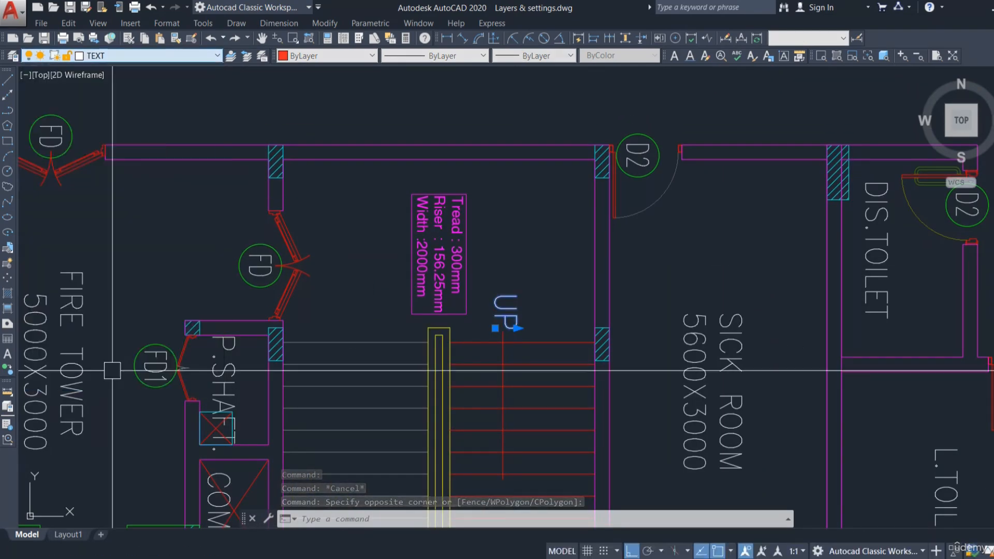
key(Escape)
- Select the hatched columns at the accounts room's outer corner and on the upper wall just before the toilet
scroll(609, 272, down, 3)
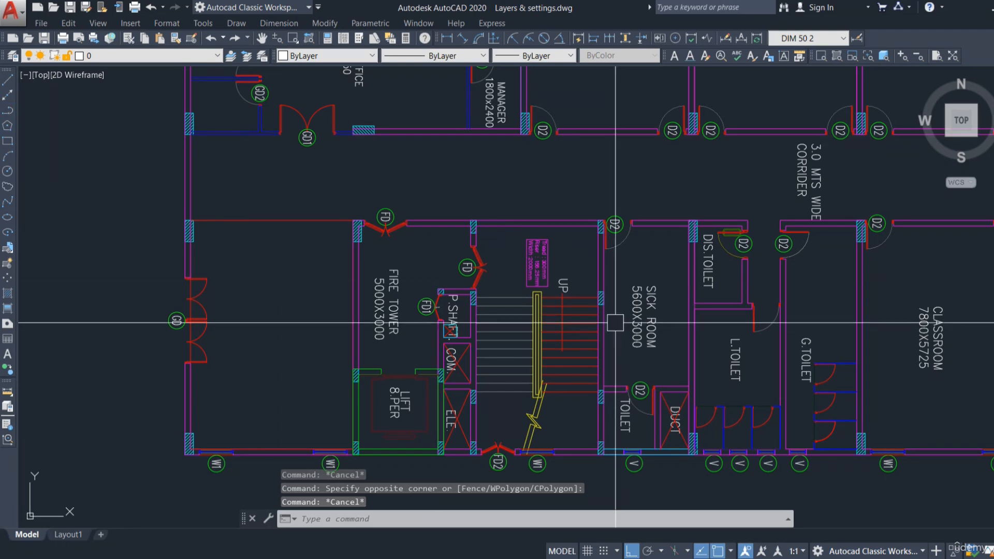
scroll(688, 373, down, 2)
middle_drag(688, 373, 588, 399)
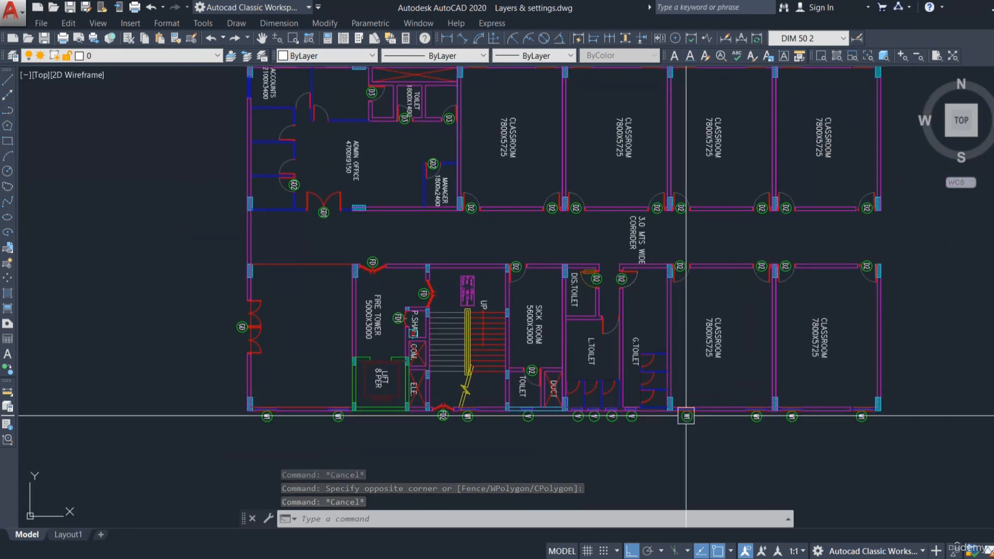
scroll(240, 129, up, 6)
click(258, 151)
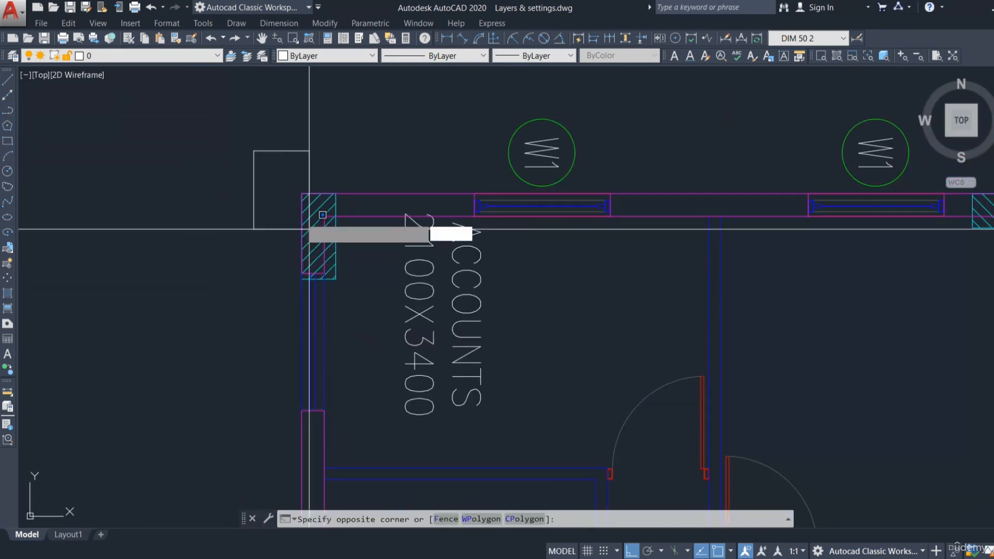
click(342, 279)
middle_drag(666, 311, 333, 281)
middle_drag(721, 222, 599, 210)
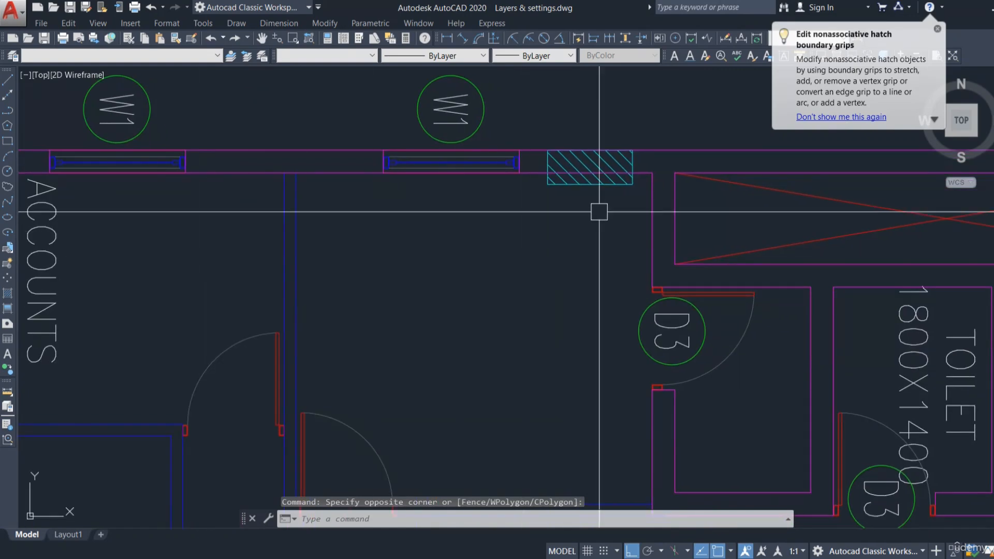
click(552, 106)
click(645, 233)
scroll(744, 277, down, 6)
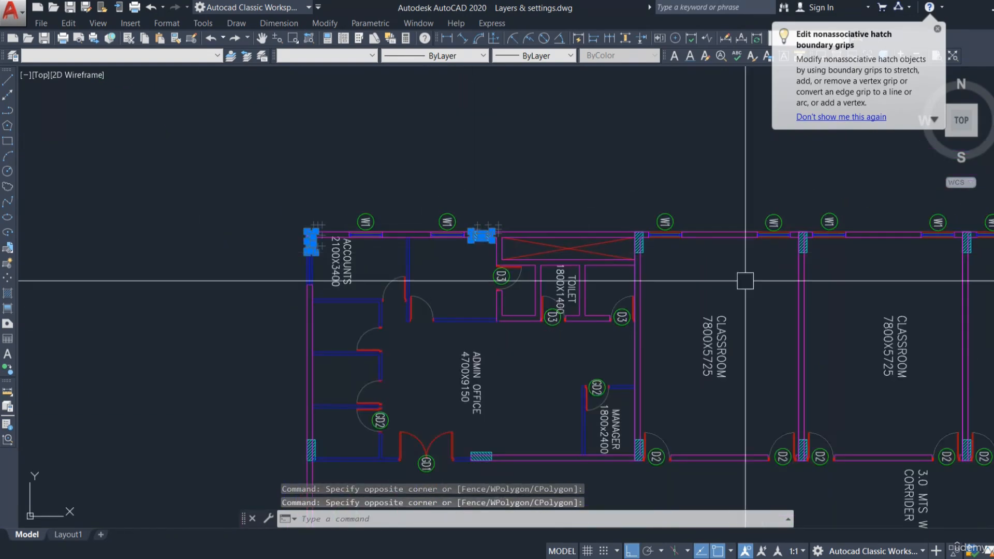
middle_drag(743, 277, 709, 286)
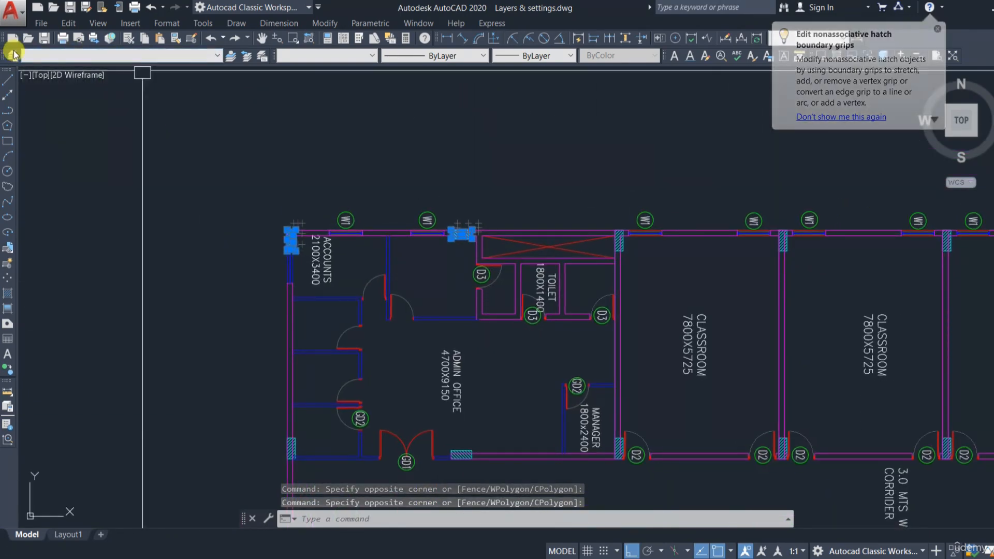
- Look up the ST.Col layer in the layer list and add the hatched column between the toilet and the first upper classroom to the selection
click(52, 55)
scroll(86, 300, down, 2)
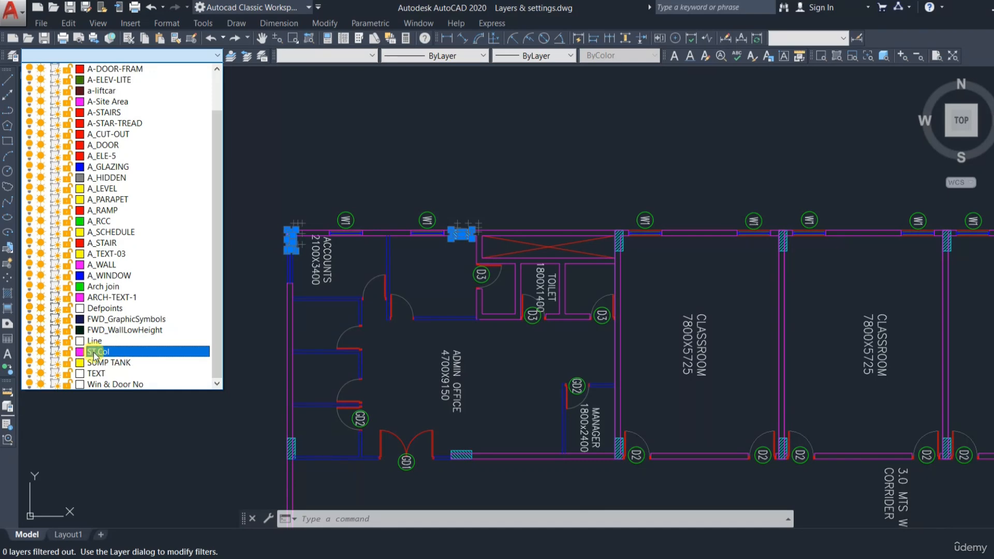
click(132, 362)
scroll(621, 258, up, 5)
click(595, 304)
click(566, 246)
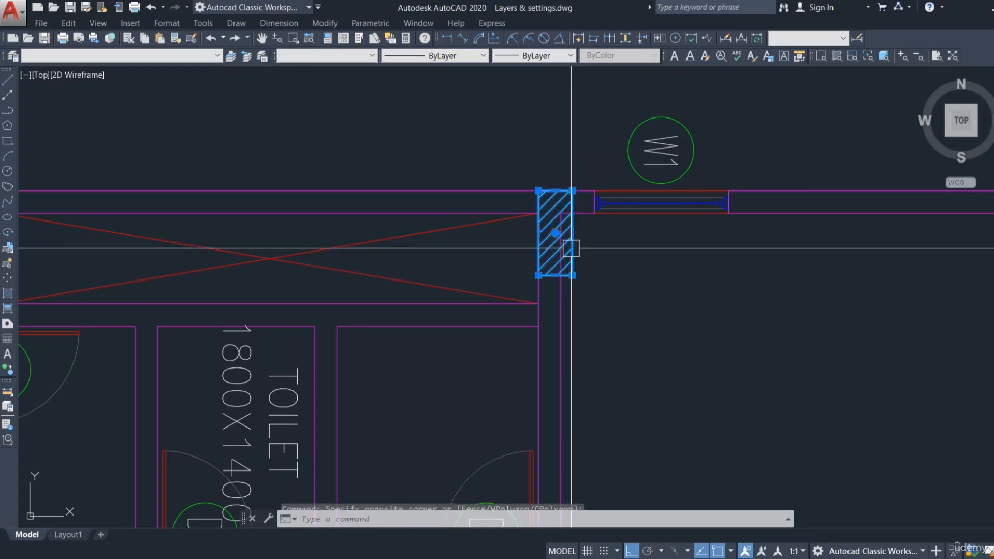
- Add all remaining hatched columns of the floor plan to the selection
scroll(570, 248, down, 8)
scroll(642, 243, up, 8)
click(458, 231)
click(561, 401)
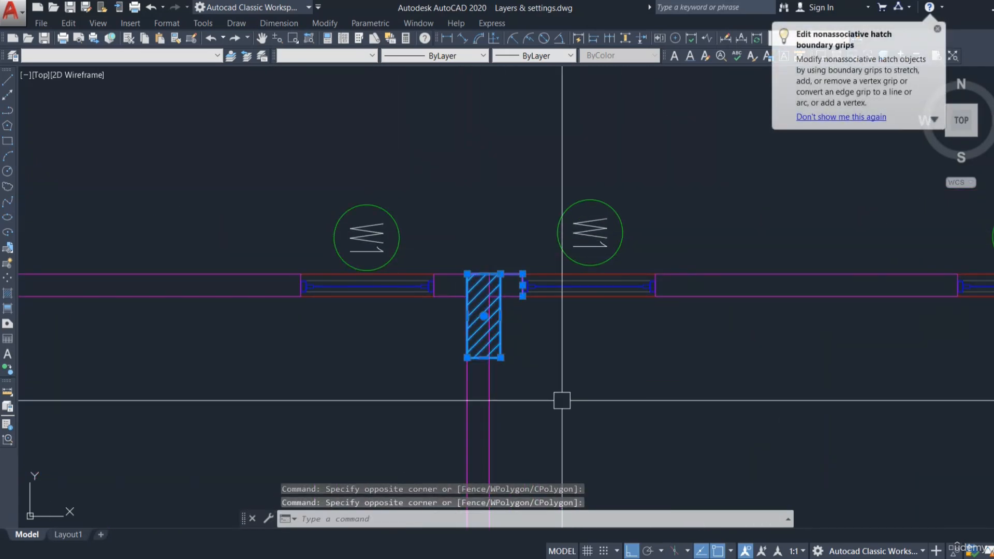
scroll(395, 262, down, 7)
scroll(459, 250, up, 8)
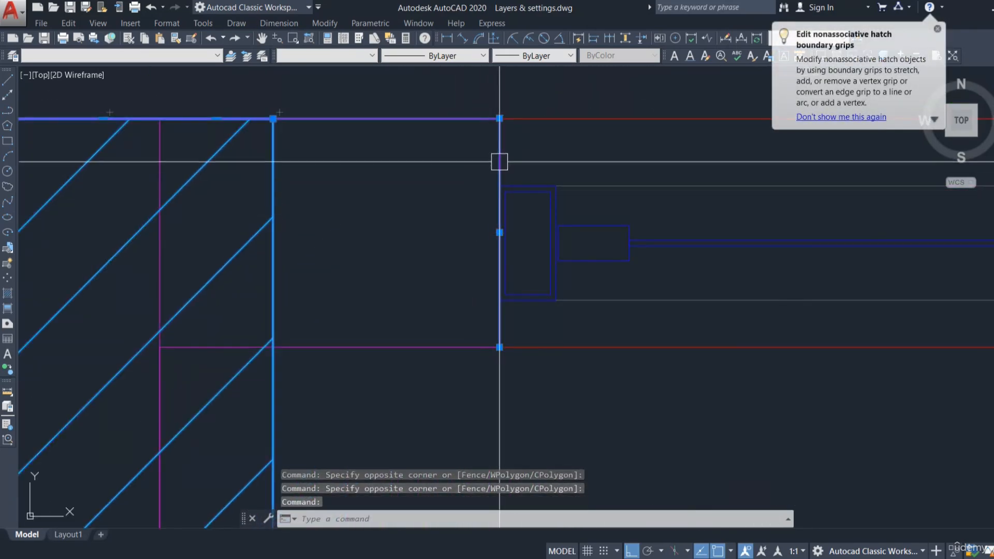
scroll(449, 440, down, 10)
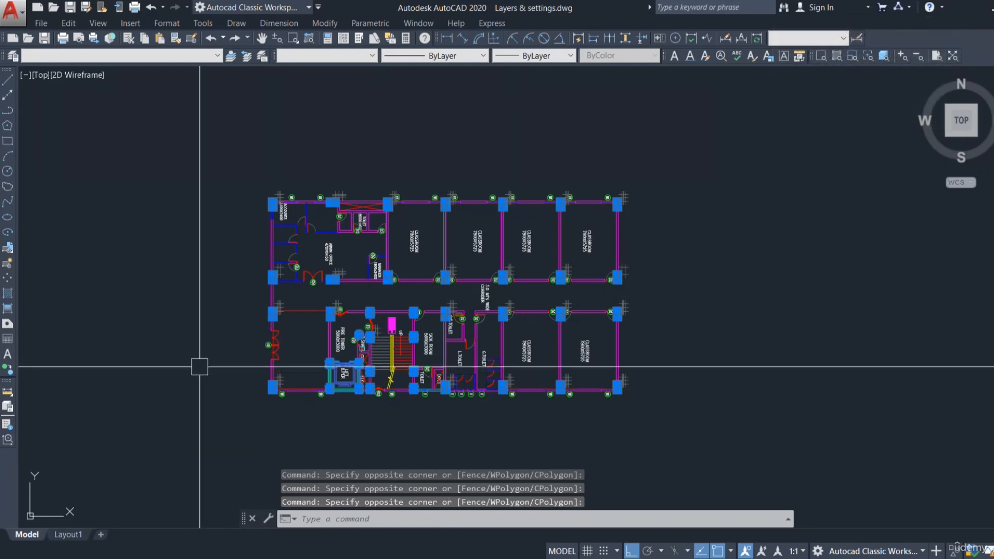
- Move the selected columns to the ST.Col layer, clear the selection and save the drawing
click(122, 55)
scroll(87, 357, down, 2)
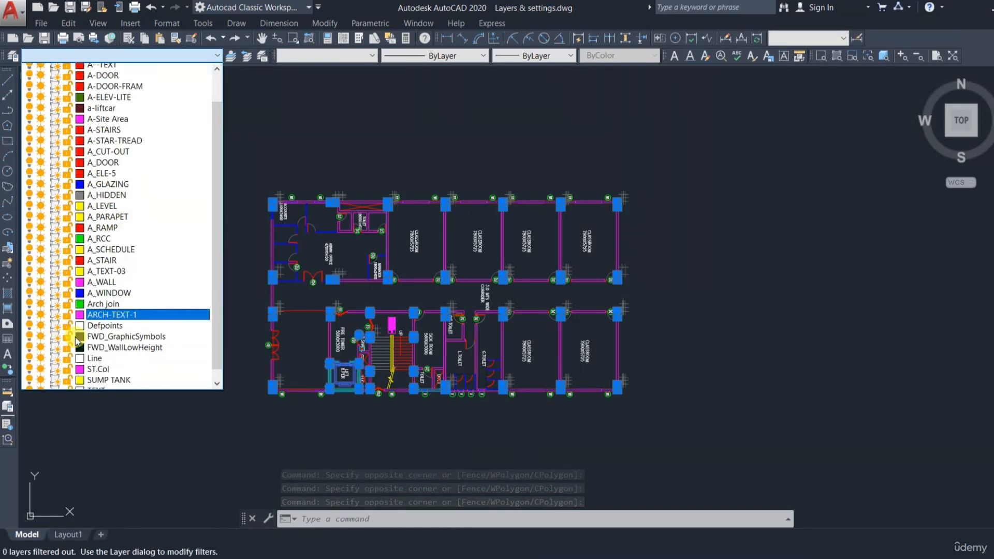
click(102, 352)
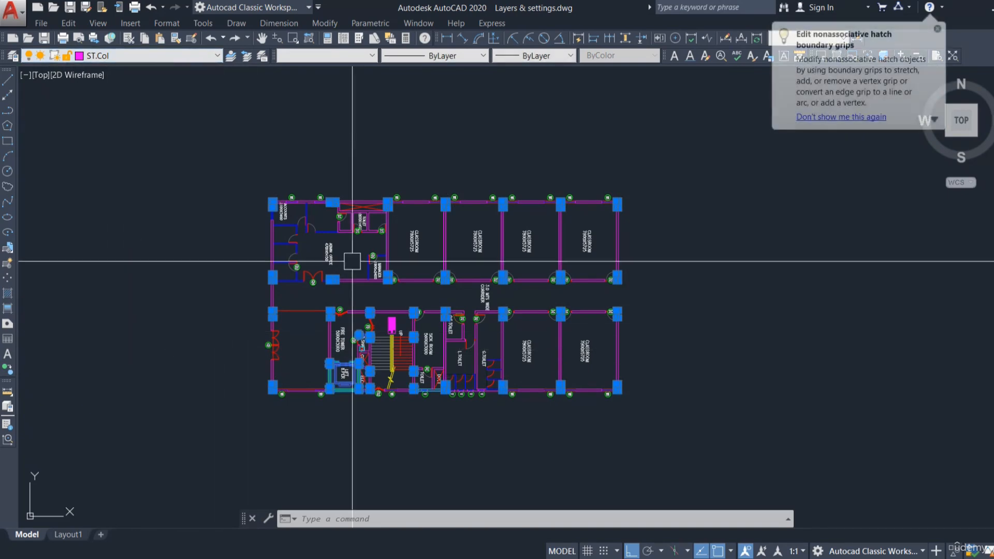
key(Escape)
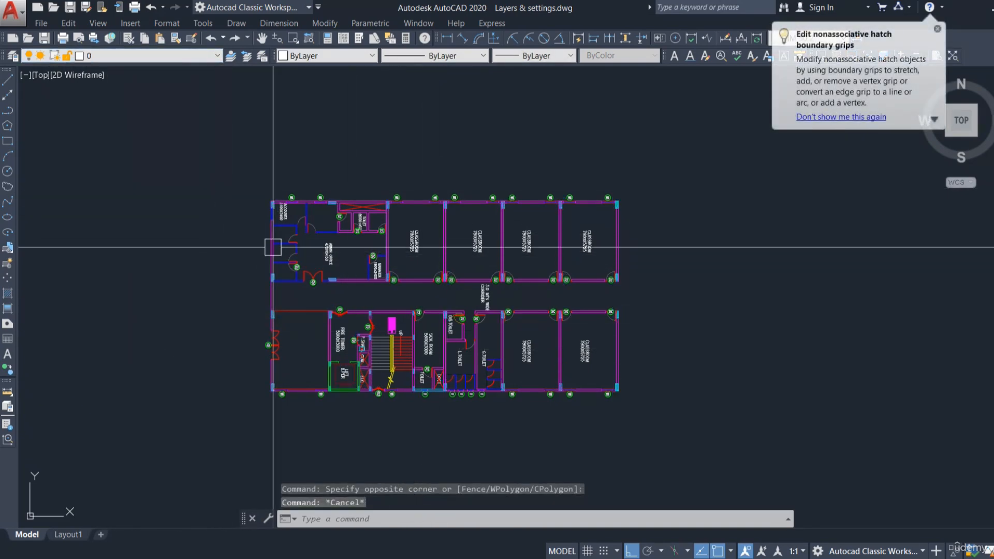
key(ctrl+s)
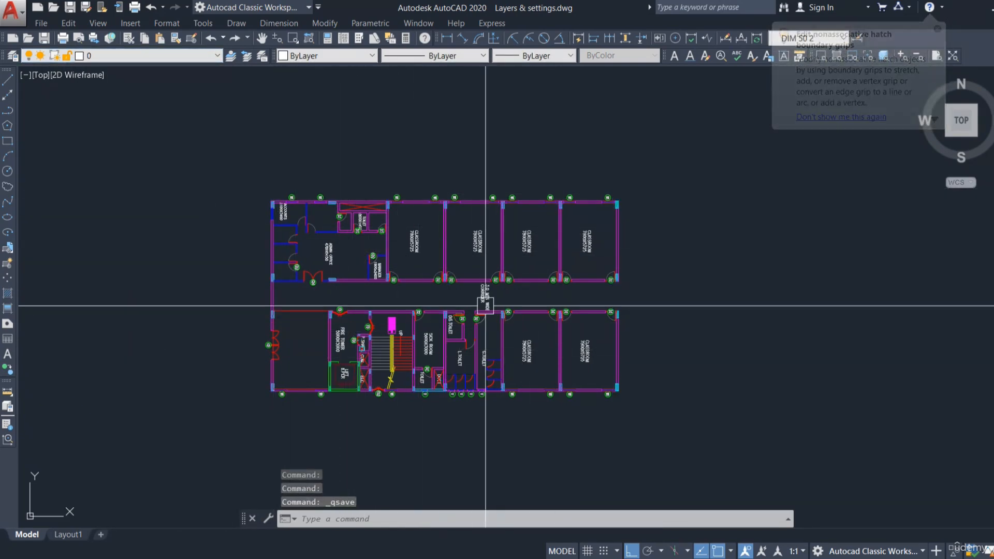
scroll(394, 321, up, 5)
scroll(403, 320, up, 4)
scroll(468, 347, down, 6)
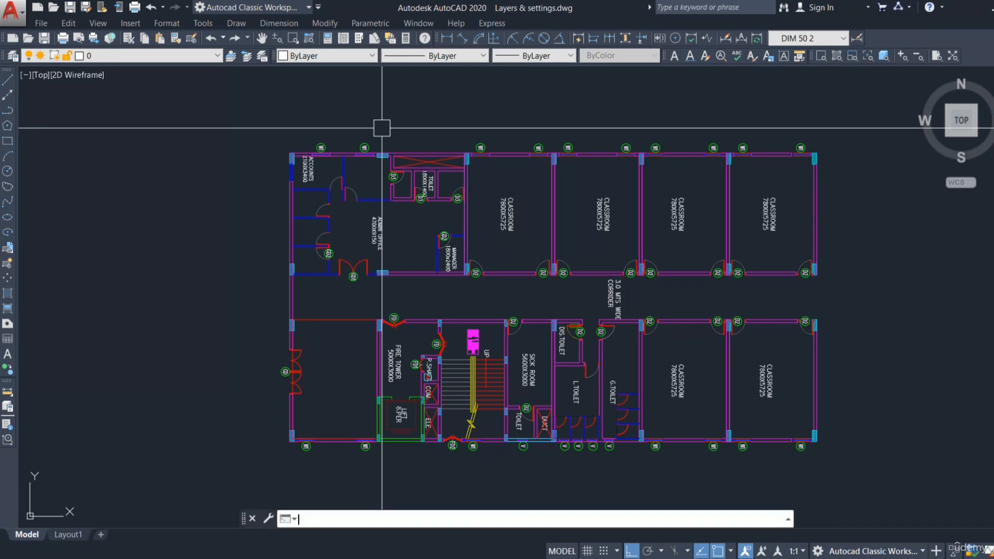
- Turn off and freeze the Win & Door No layer to hide the door and window tags
click(207, 55)
scroll(110, 322, down, 2)
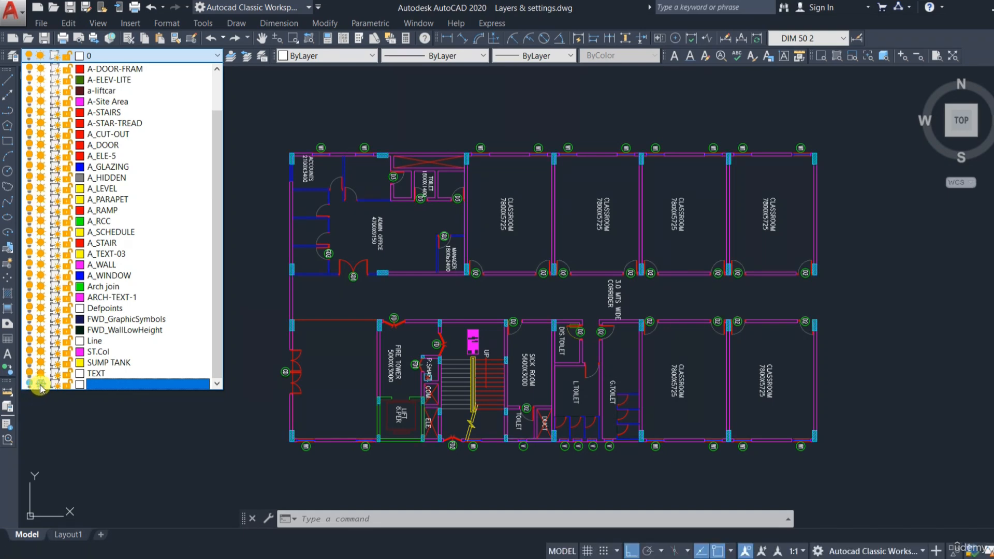
click(124, 428)
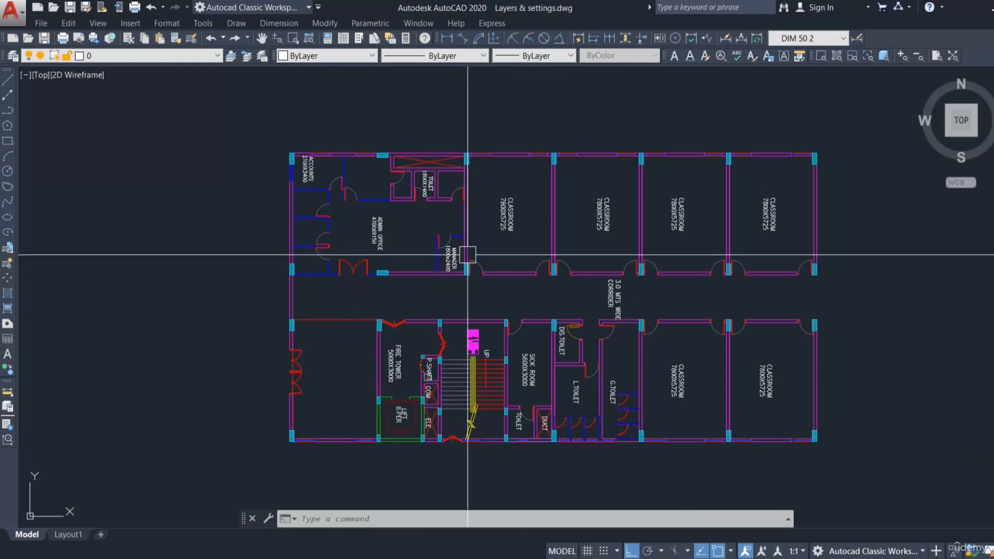
- Turn the Win & Door No layer back on and thaw it
click(139, 55)
scroll(87, 350, down, 2)
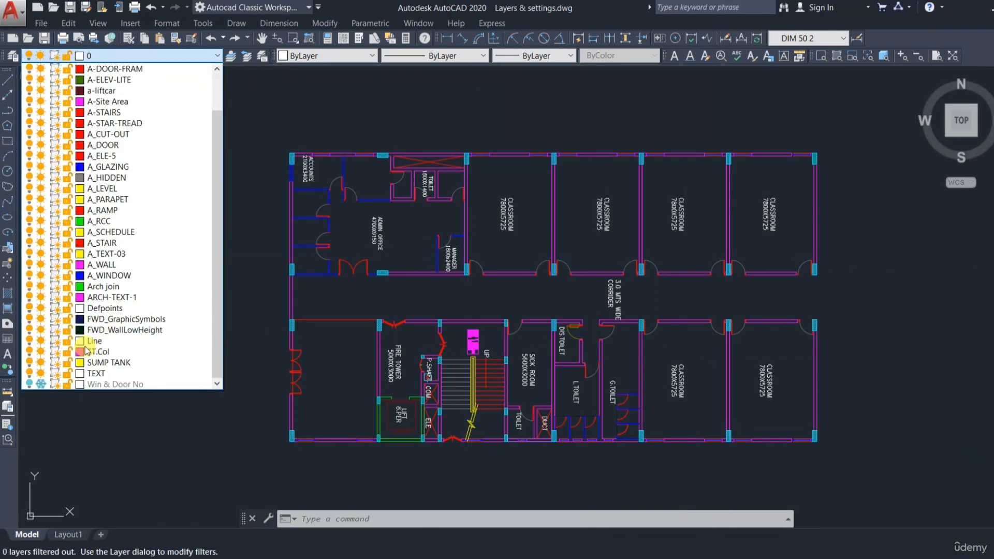
click(28, 384)
click(117, 430)
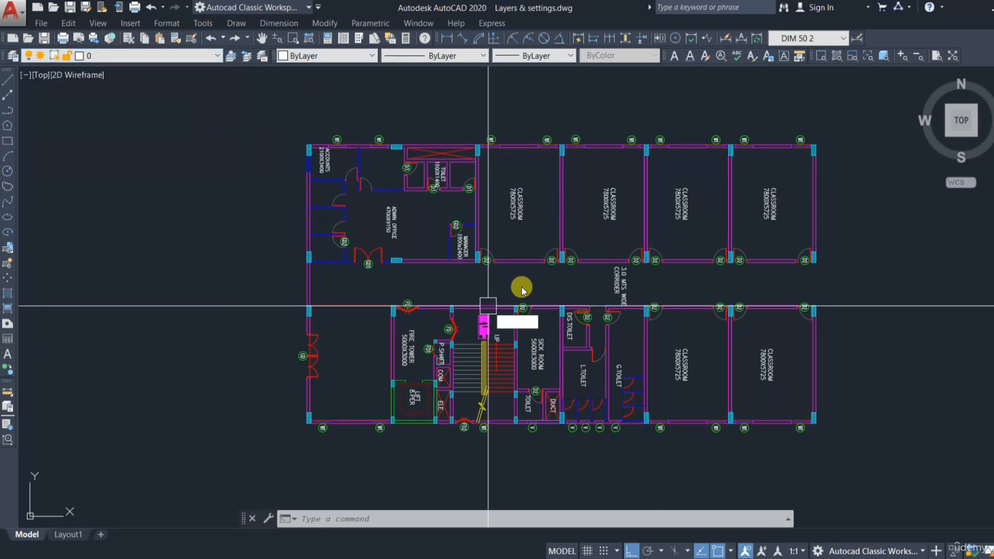
- Turn off the TEXT layer with LAYOFF by picking a room label in the floor plan
text(LAY)
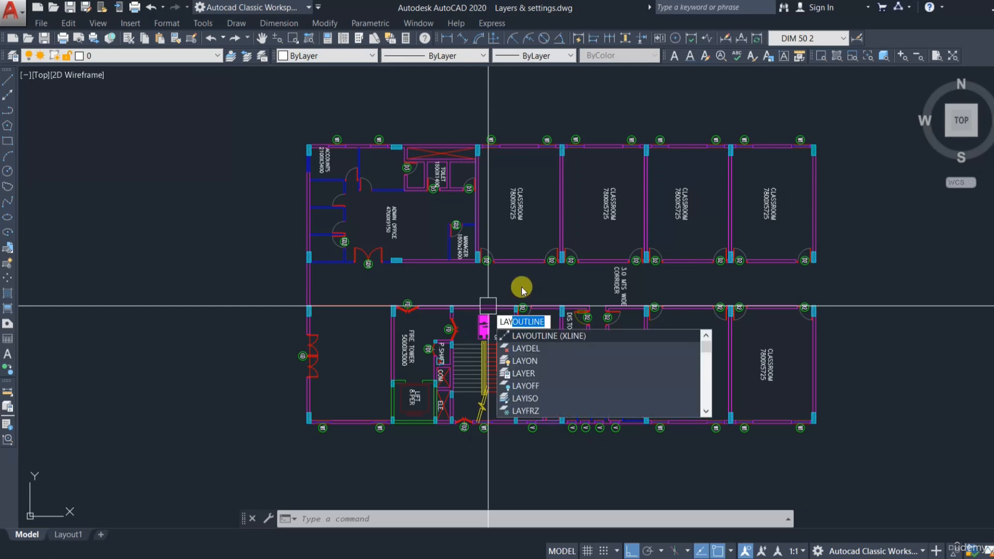
text(OFF)
key(Return)
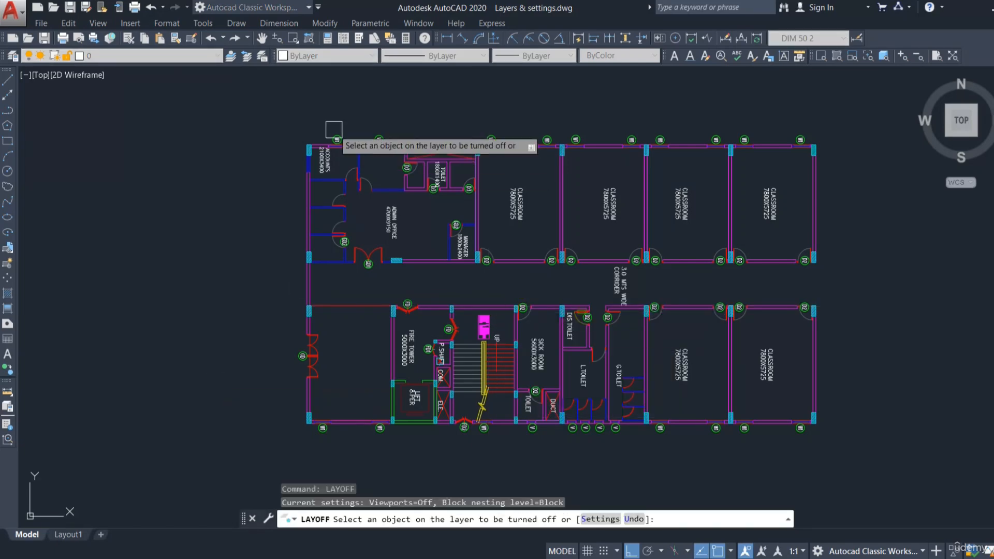
scroll(511, 215, up, 4)
click(528, 187)
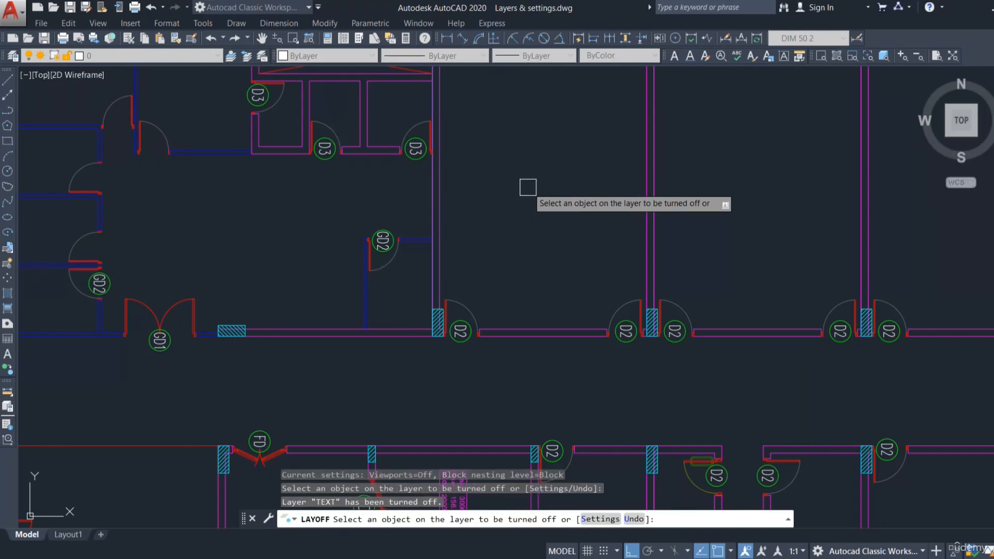
scroll(542, 243, down, 4)
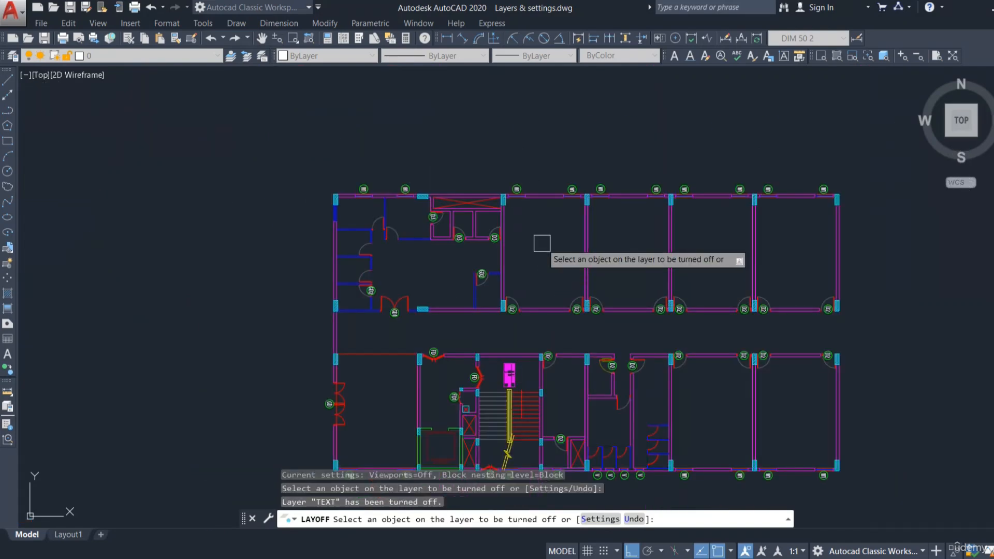
middle_drag(542, 243, 472, 191)
key(Escape)
- Turn off the ST.Col layer with LAYOFF by picking a hatched column
text(lay)
key(Return)
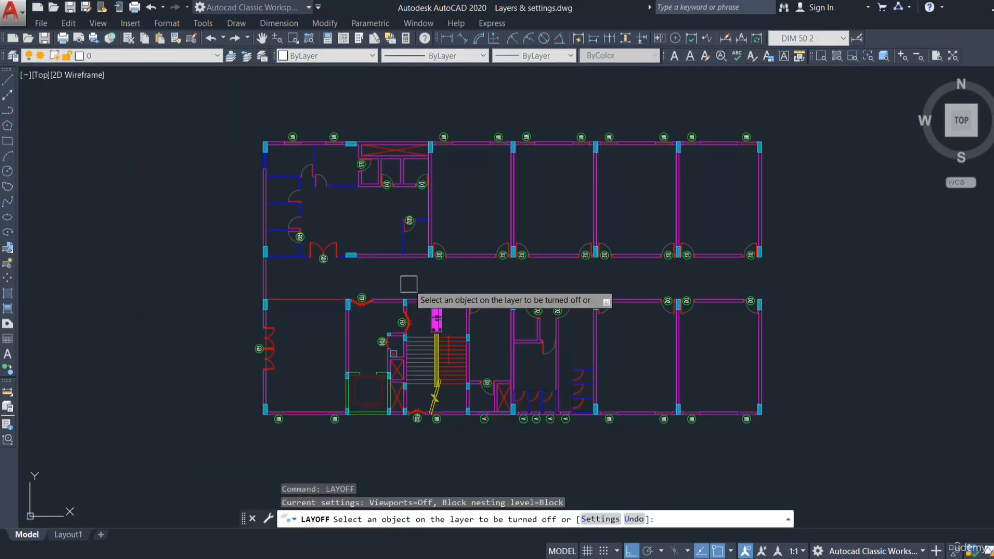
scroll(216, 219, up, 6)
click(534, 239)
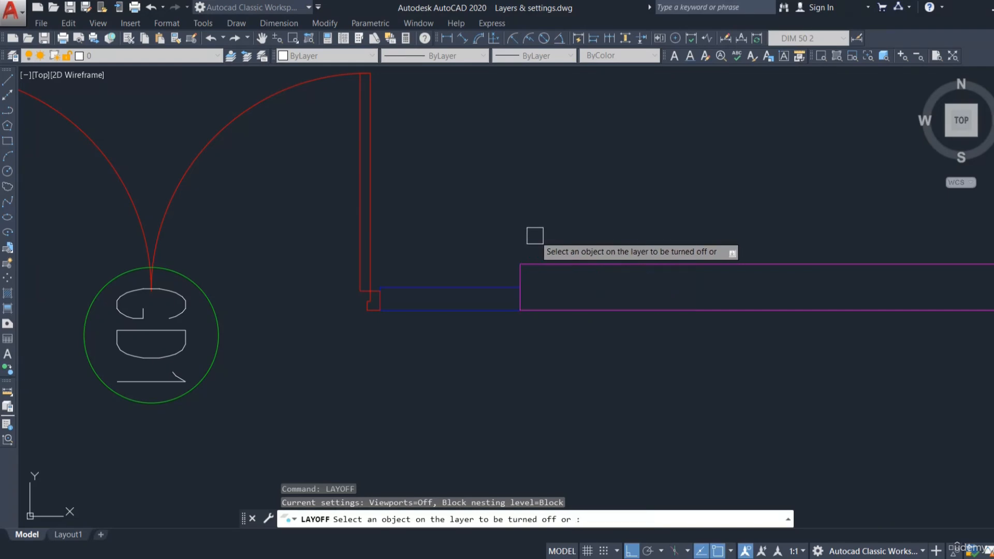
scroll(437, 259, down, 5)
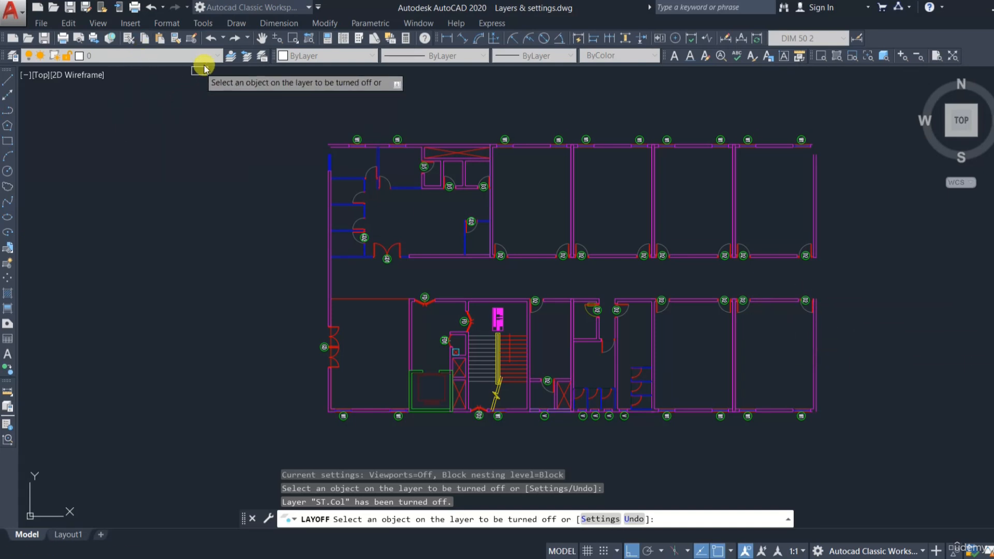
- Turn off and freeze the Win & Door No layer so only the architectural linework is displayed
click(150, 55)
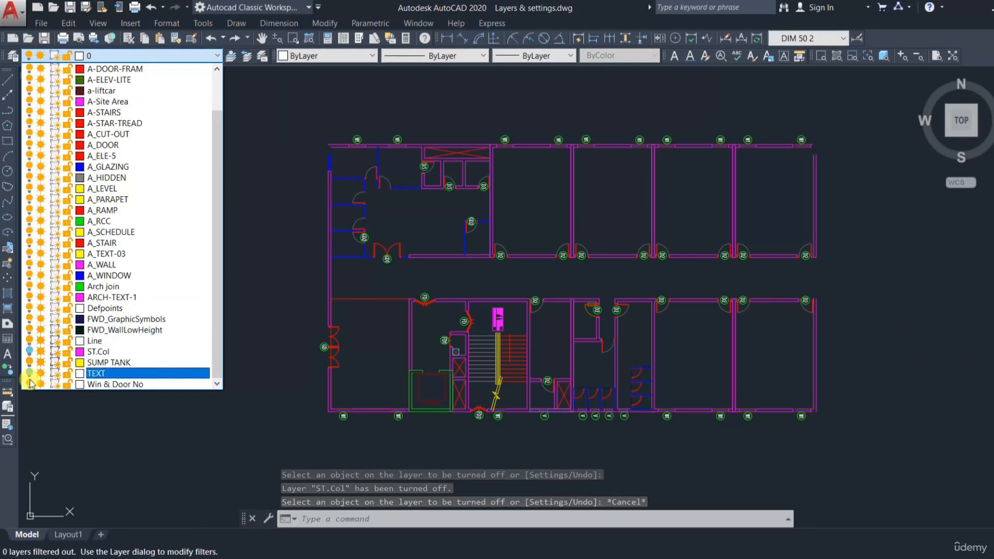
click(31, 387)
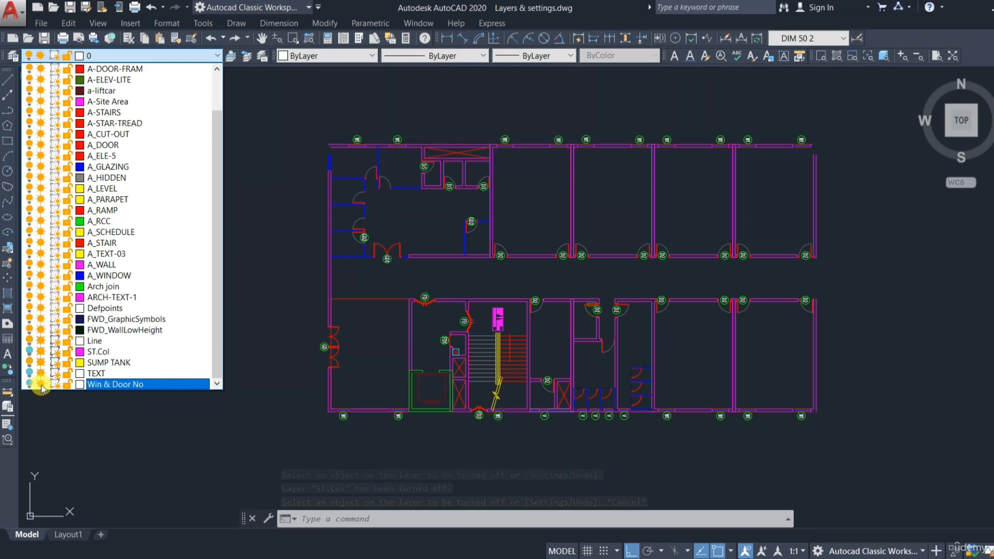
click(204, 456)
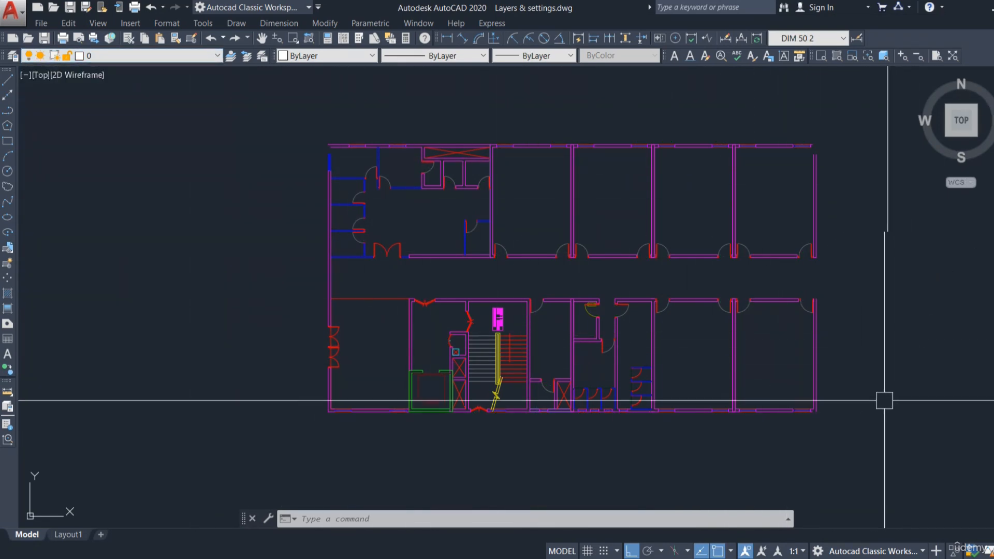
- Create a new layer named Arch dwg and close the layer manager
click(854, 417)
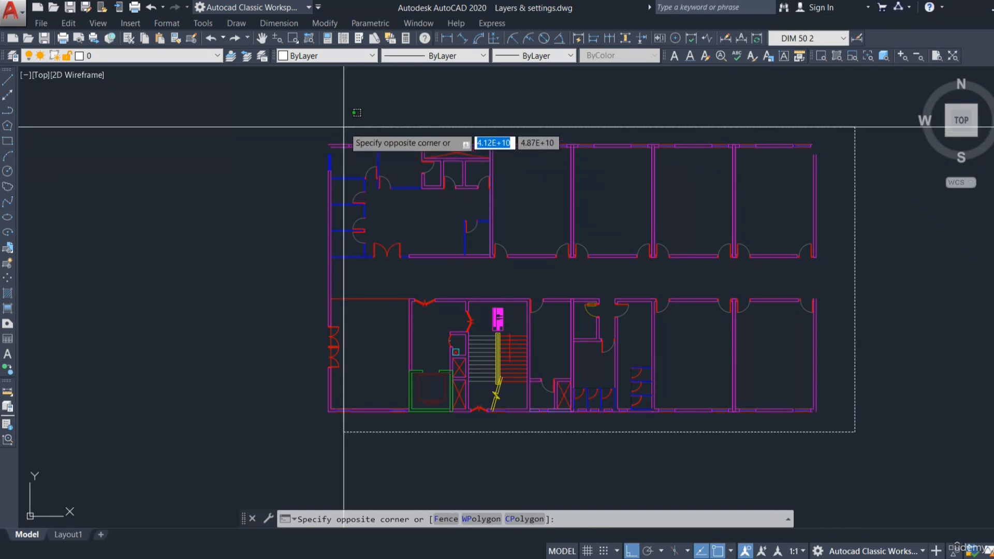
click(304, 121)
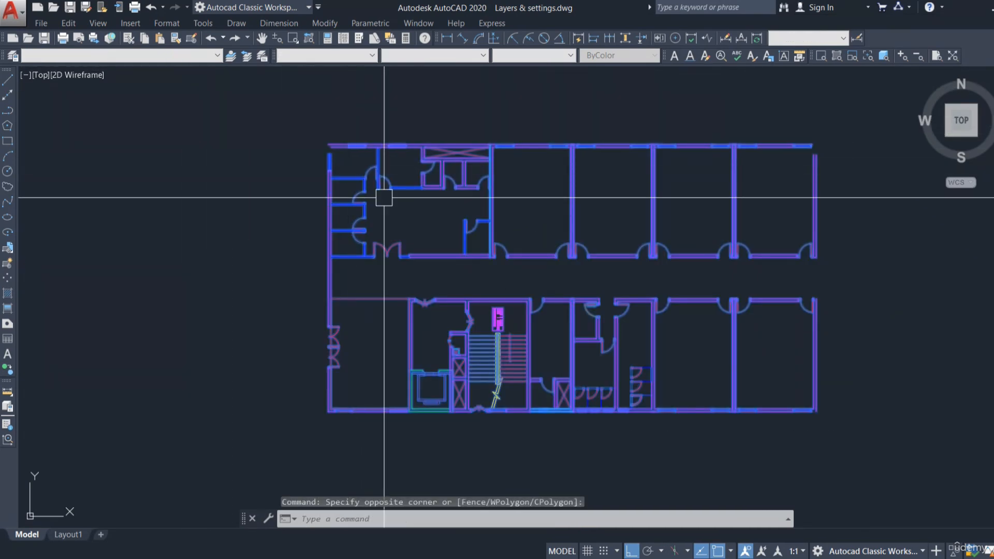
click(11, 56)
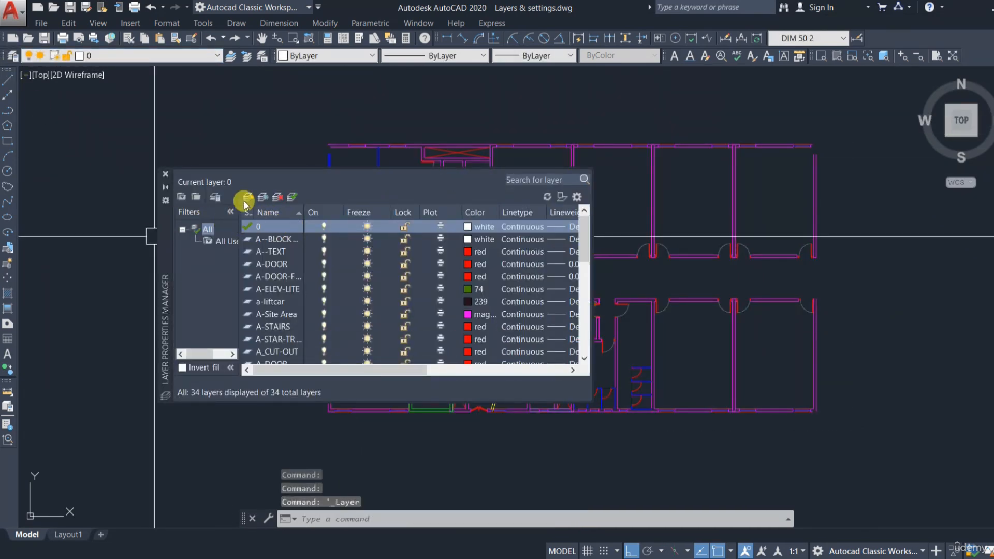
click(247, 199)
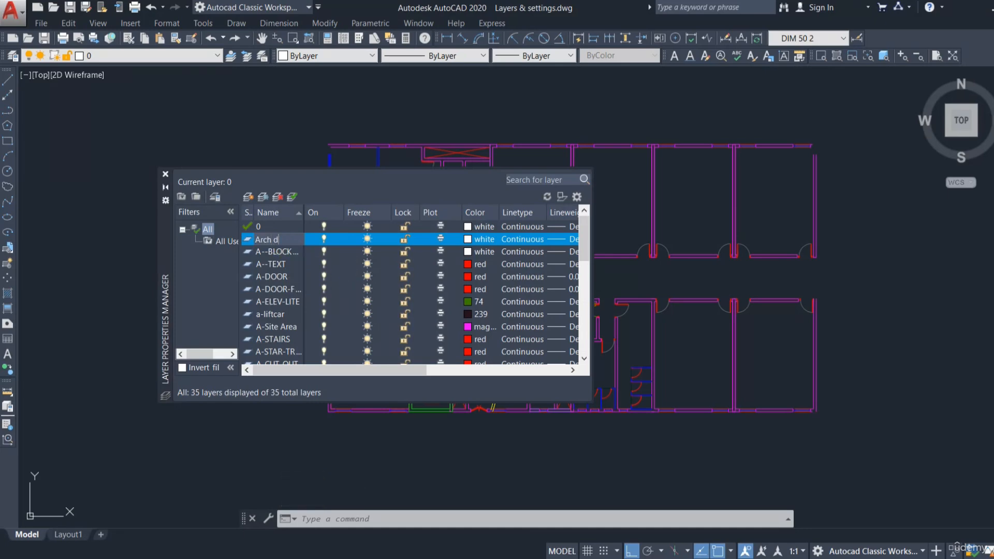
click(223, 269)
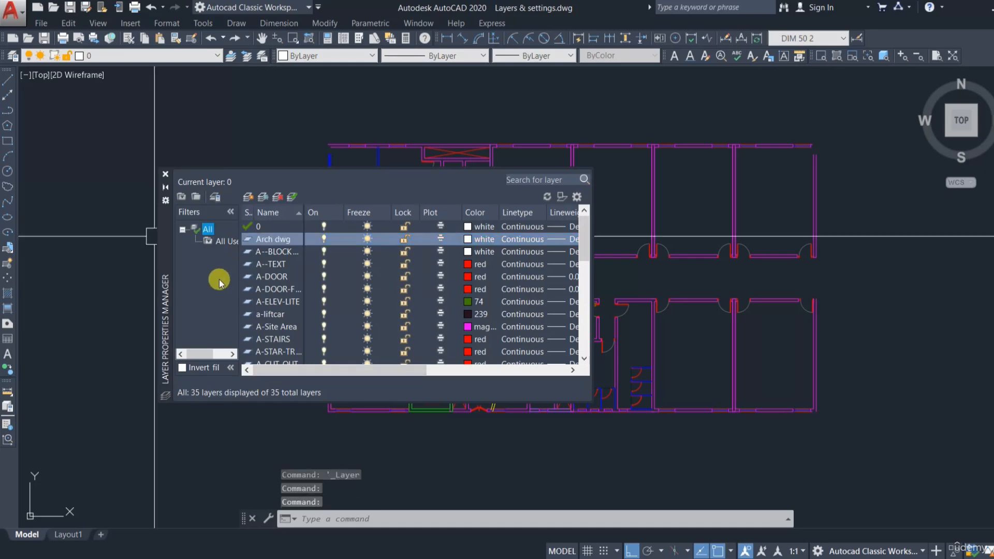
click(167, 175)
- Select all the displayed floor plan linework, move it to the Arch dwg layer and clear the selection
click(251, 104)
click(857, 413)
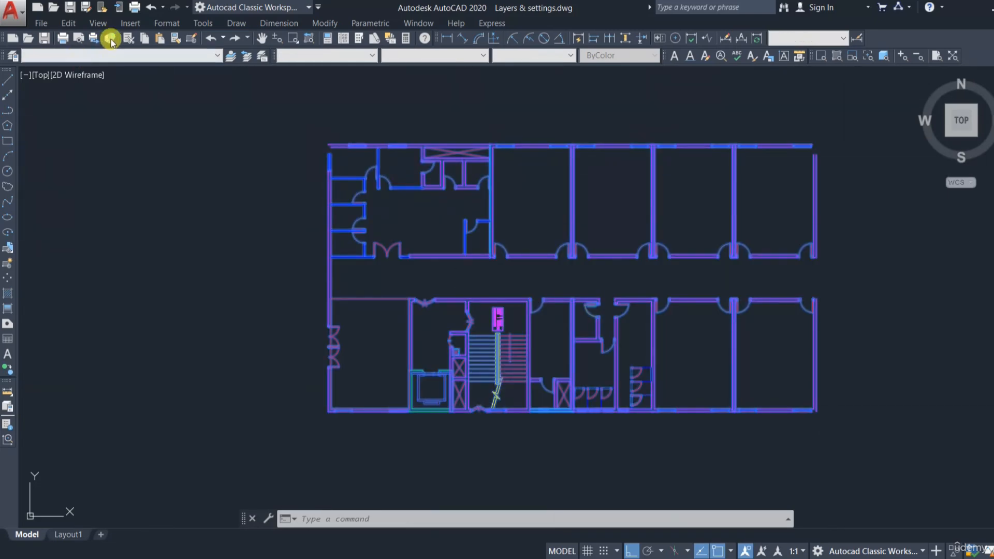
click(117, 55)
scroll(129, 289, down, 2)
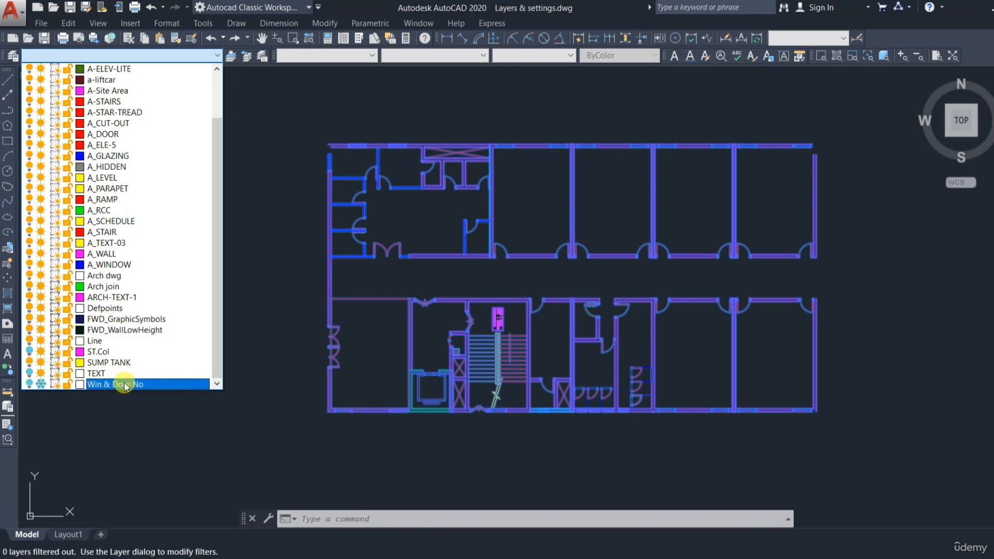
click(106, 276)
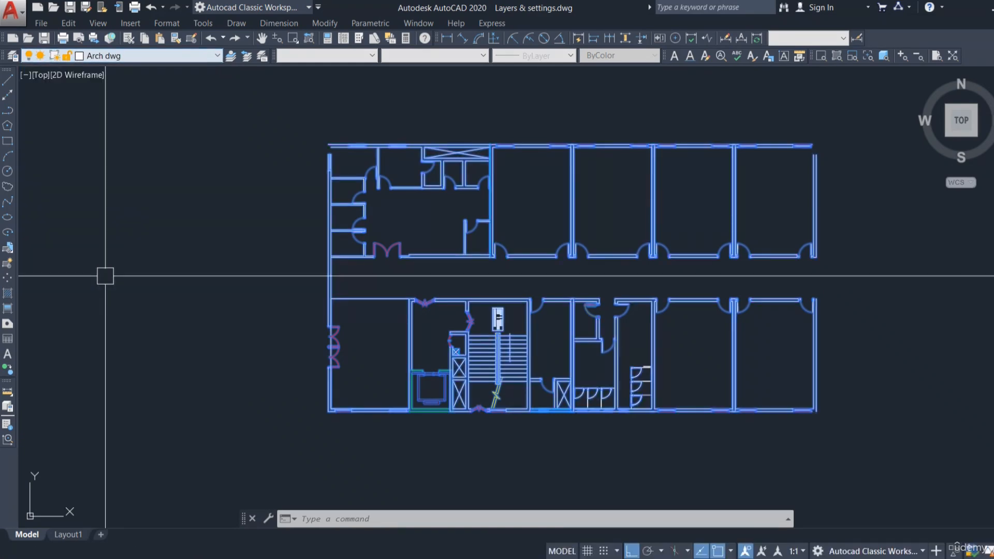
click(858, 321)
key(Escape)
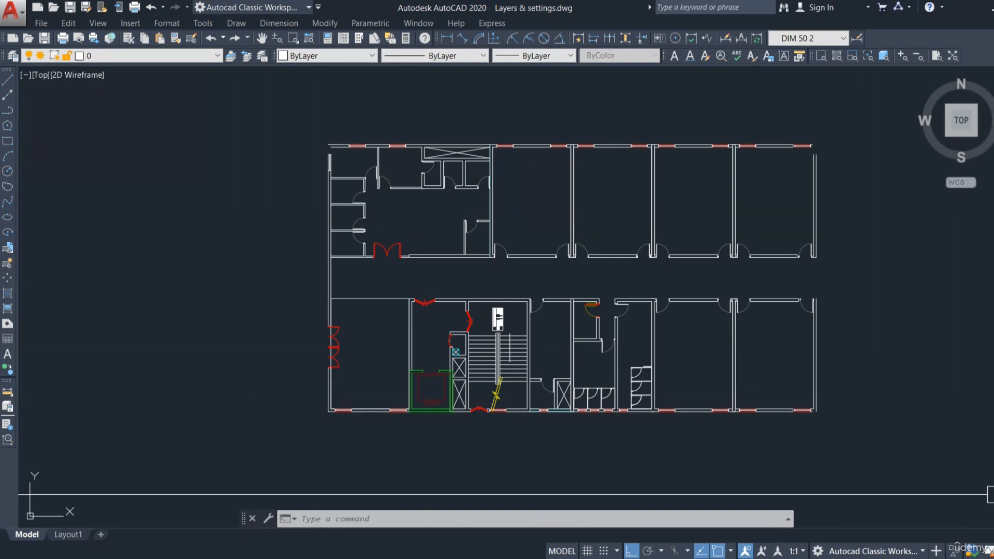
- Turn on all layers of the drawing with the LAYON command
text(LA)
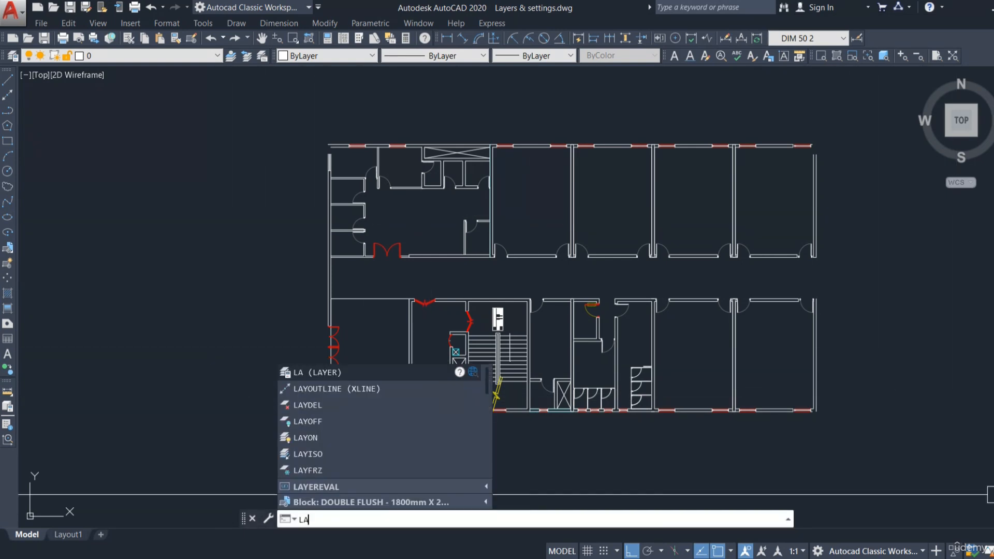
text(Yon)
key(Return)
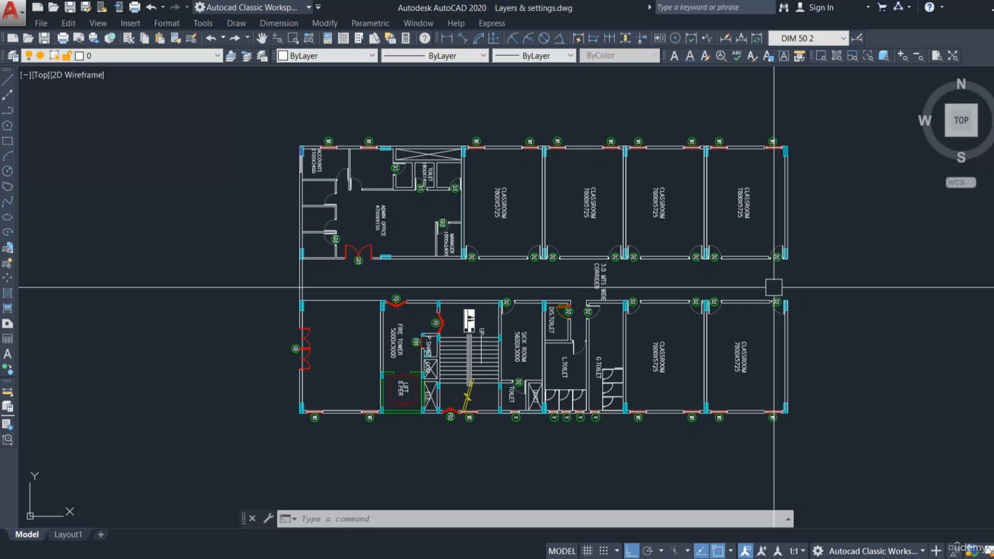
- Isolate the ST.Col layer with LAYISO by picking a hatched column on the upper wall between two classrooms
click(788, 315)
text(lay)
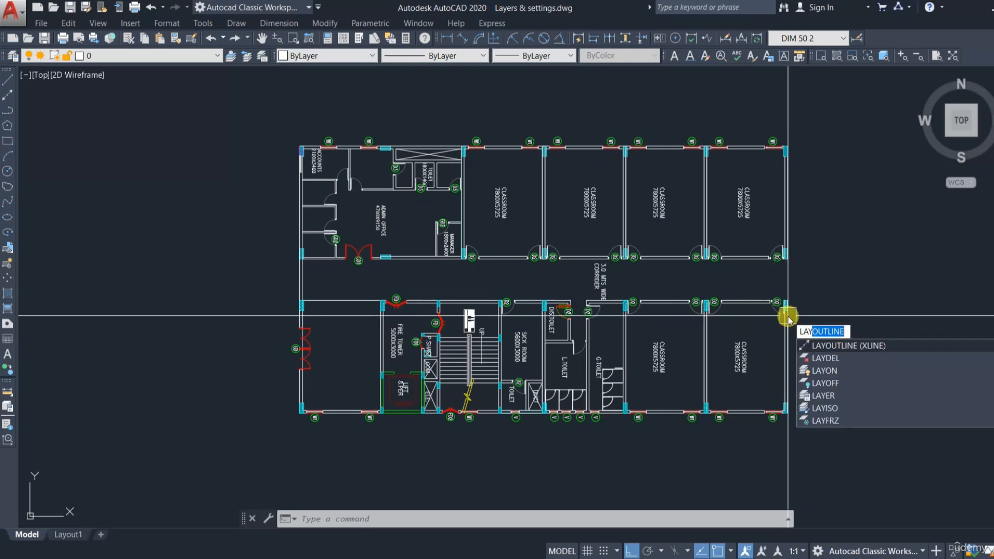
text(iso)
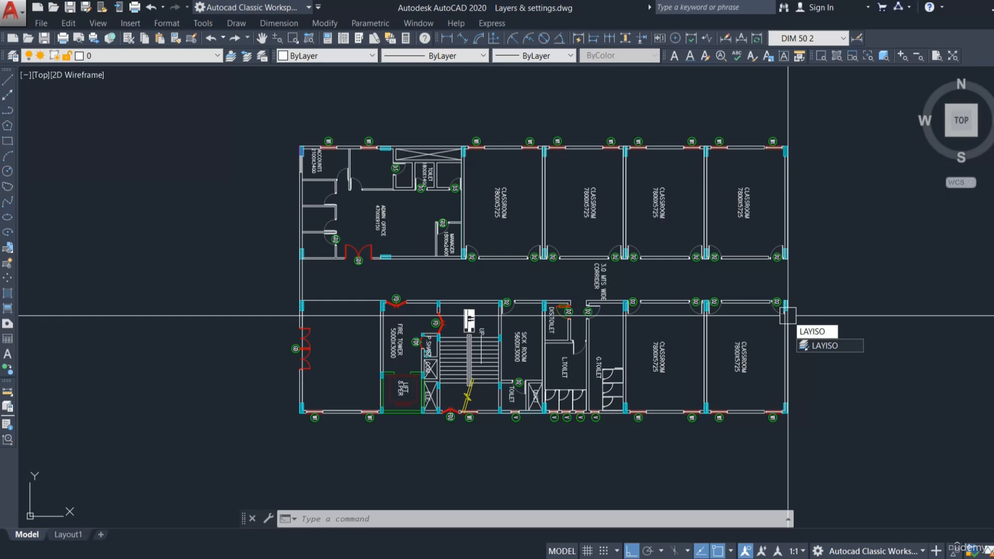
key(Return)
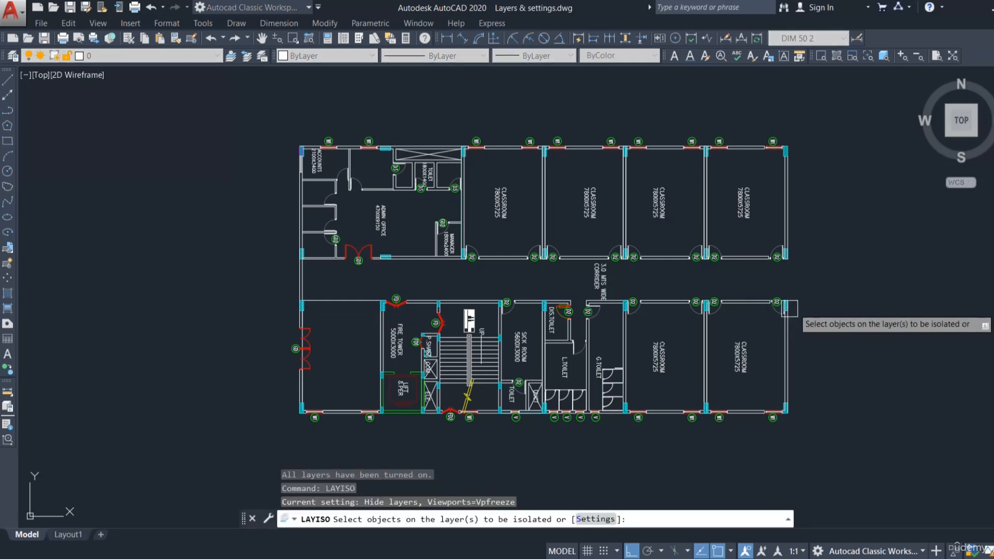
scroll(540, 259, up, 4)
scroll(490, 286, down, 2)
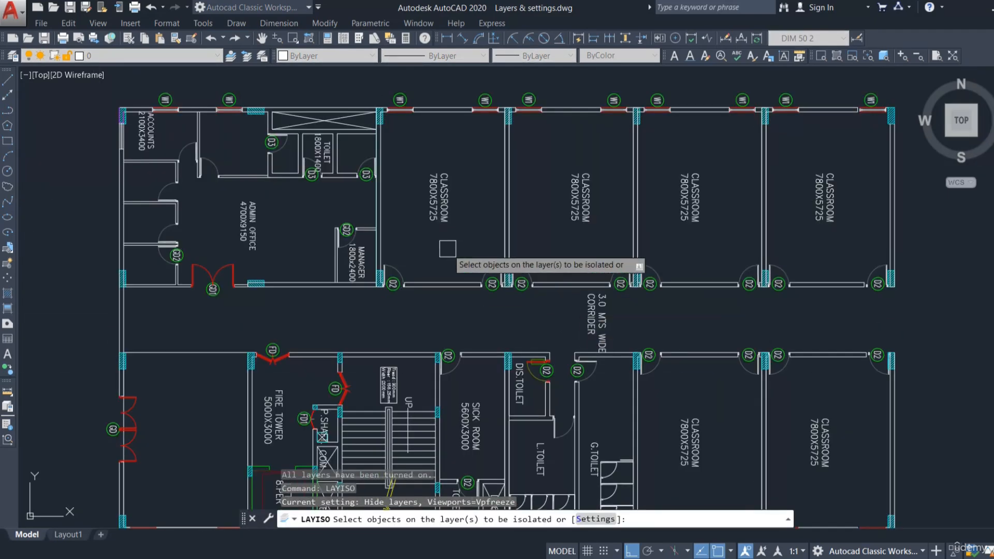
scroll(410, 190, up, 5)
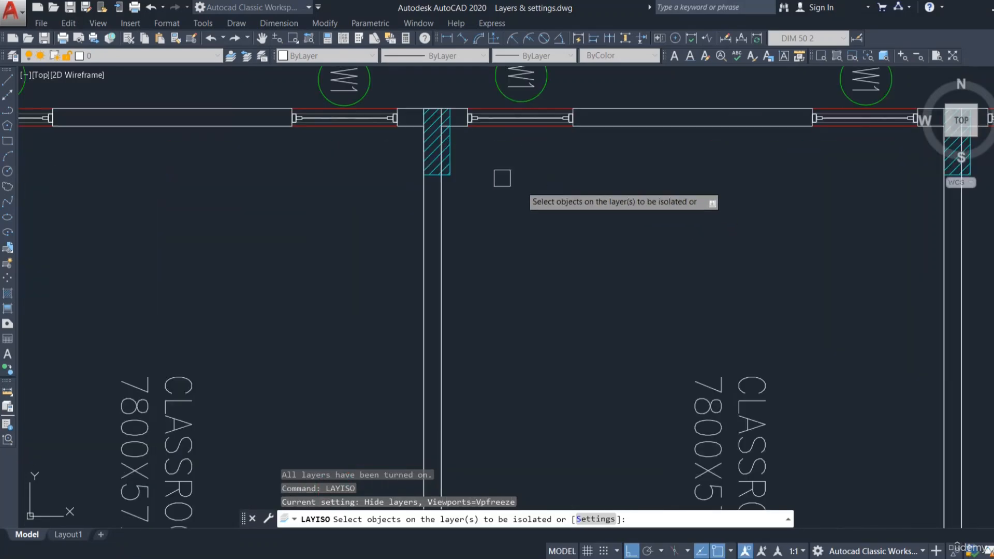
click(455, 167)
key(Return)
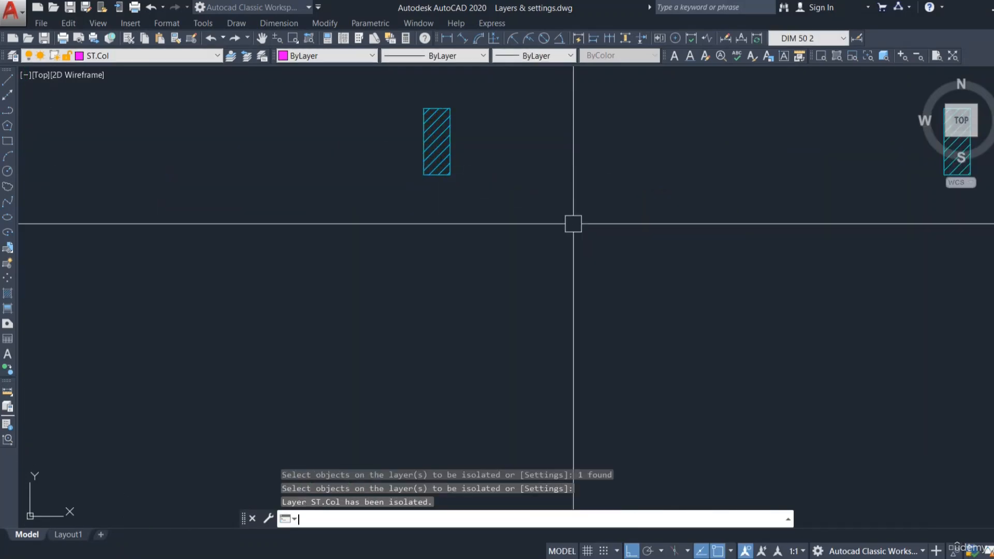
- Select all the isolated columns with one selection window around the whole grid
scroll(518, 182, down, 5)
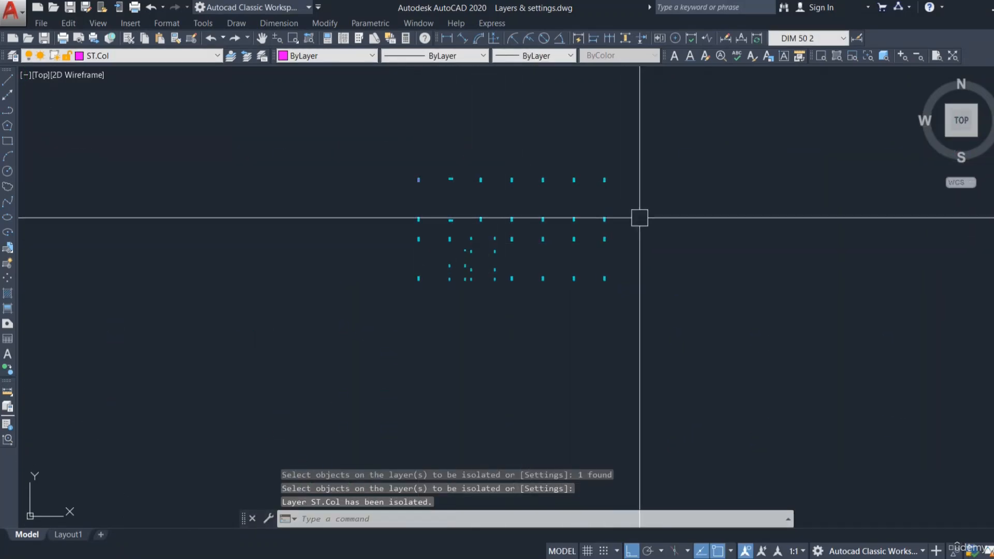
scroll(513, 111, up, 2)
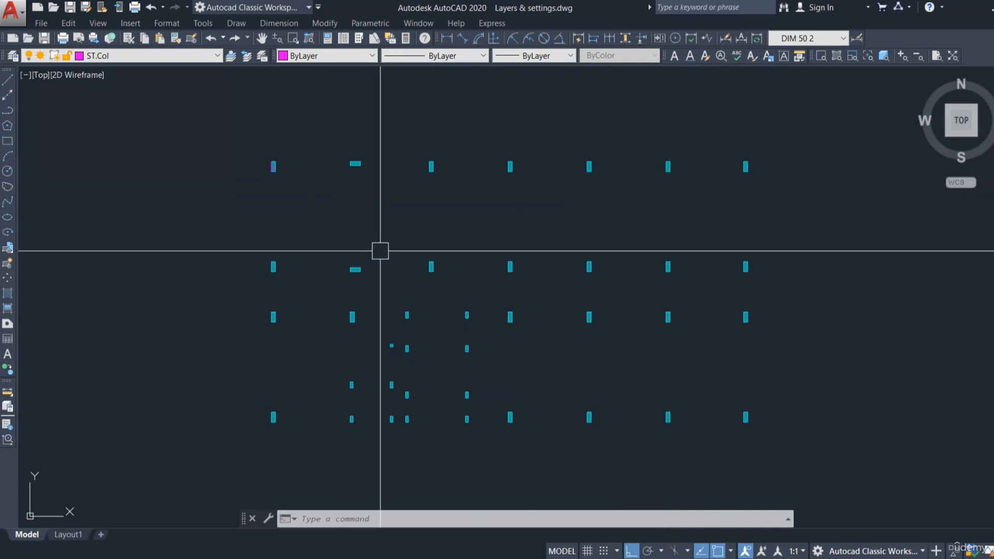
scroll(380, 251, down, 5)
click(220, 152)
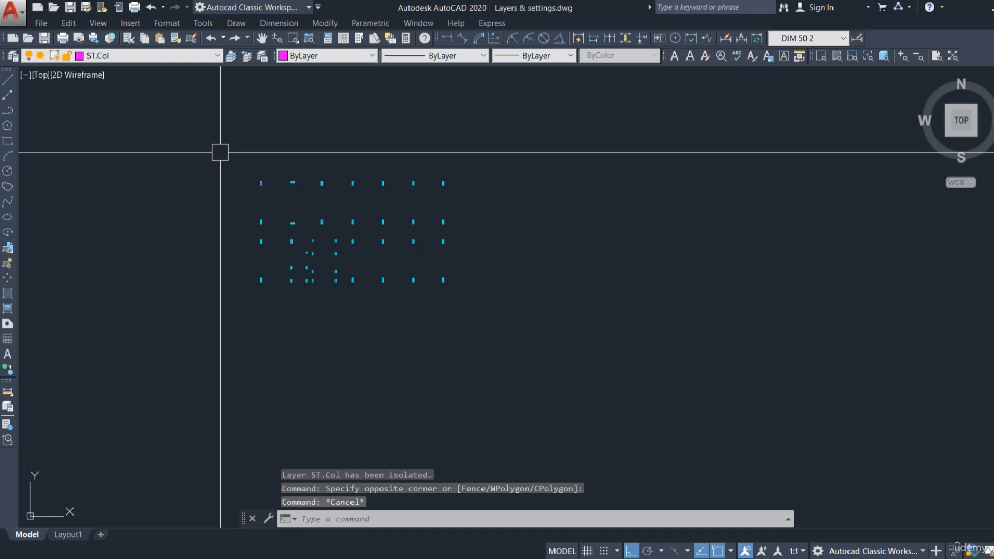
click(465, 332)
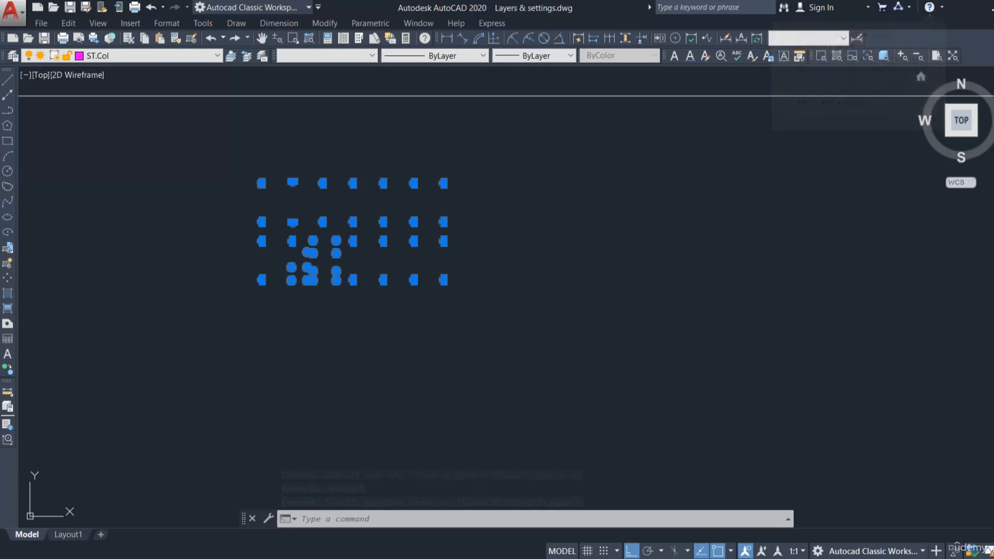
- Copy the selected column grid horizontally to the empty area east of the original columns
text(co)
key(space)
click(479, 316)
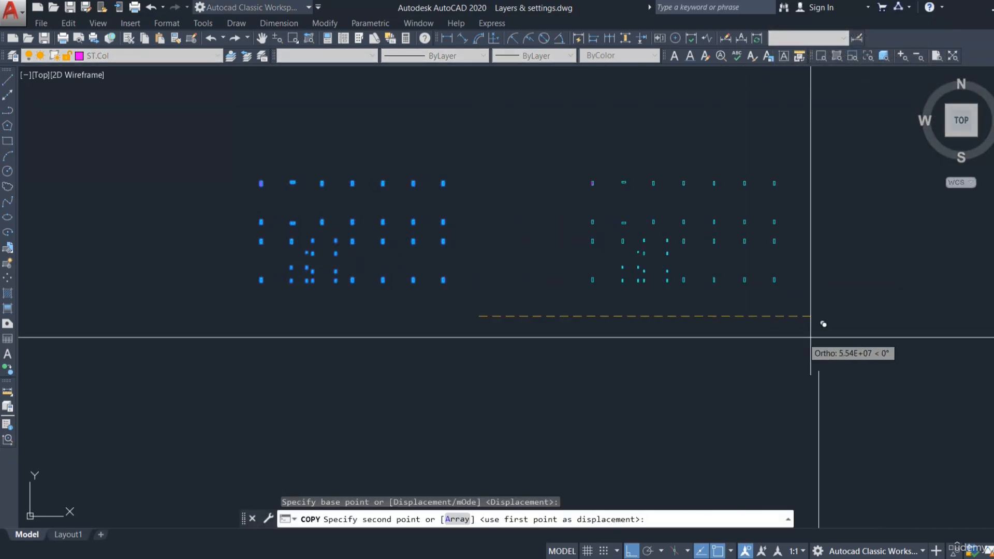
click(883, 337)
key(space)
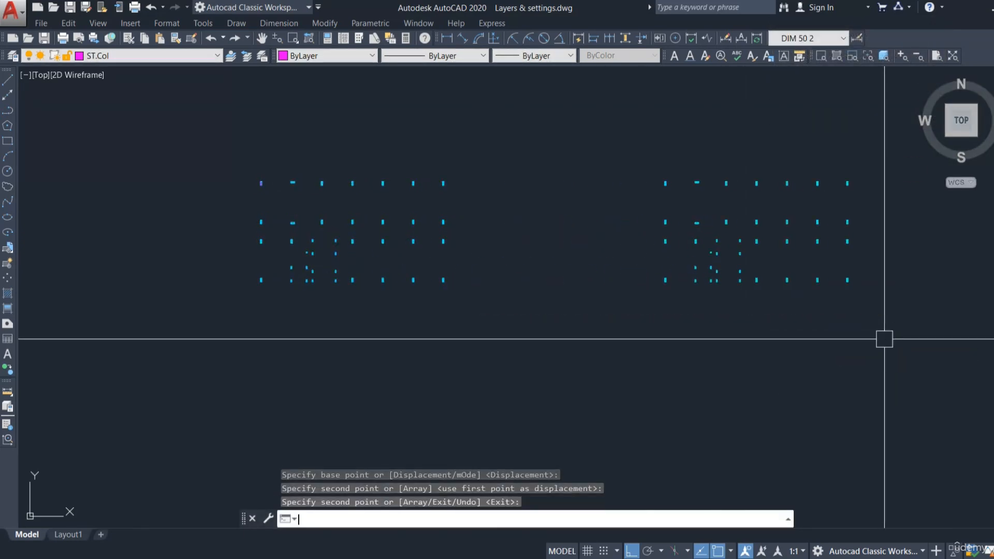
middle_drag(497, 337, 521, 367)
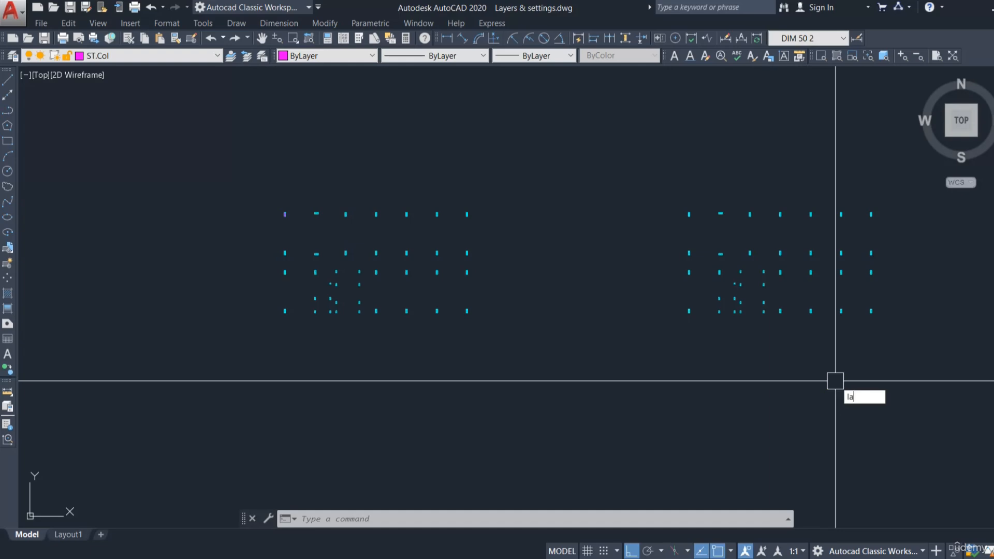
- Turn on all layers of the drawing again with LAYON to show the full floor plan
text(y)
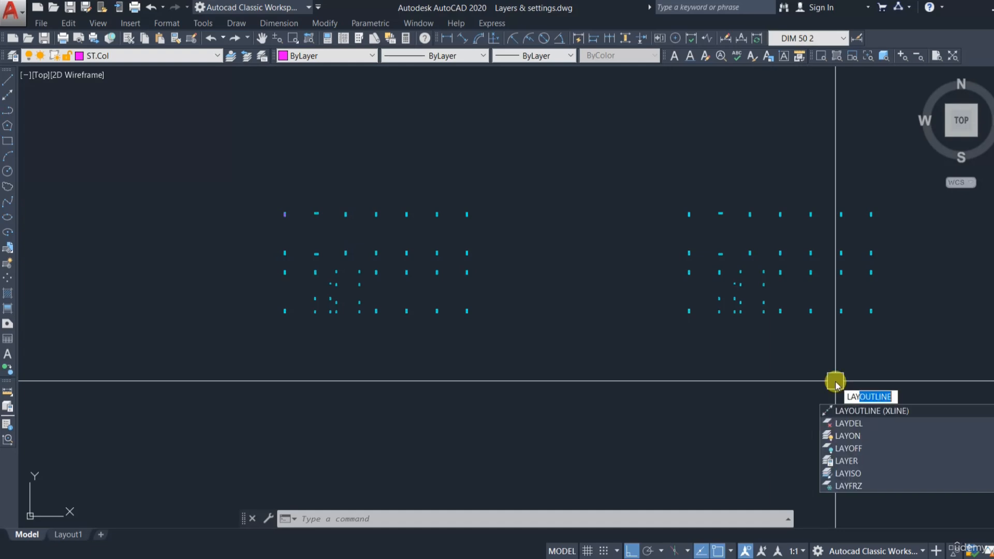
text(on)
key(Return)
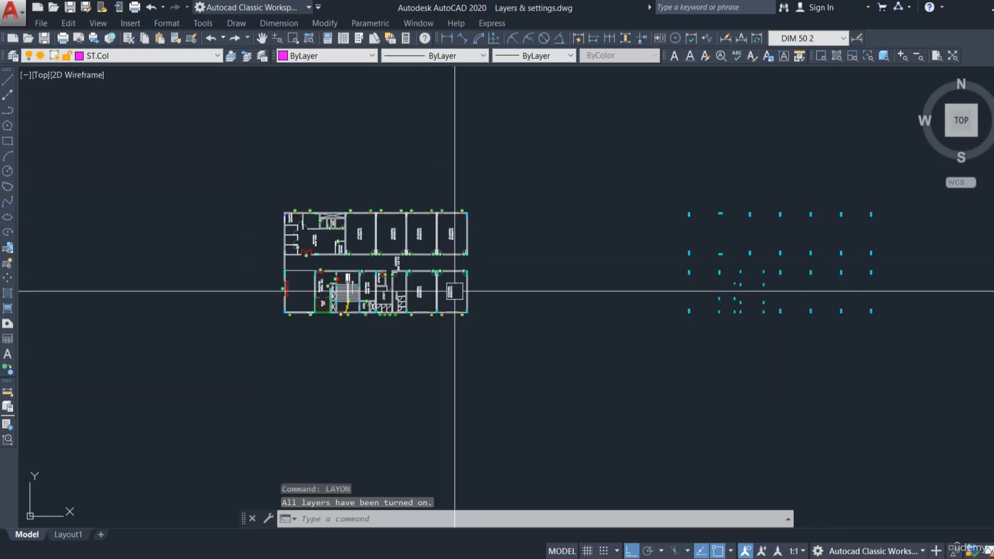
scroll(263, 290, up, 5)
scroll(455, 355, down, 5)
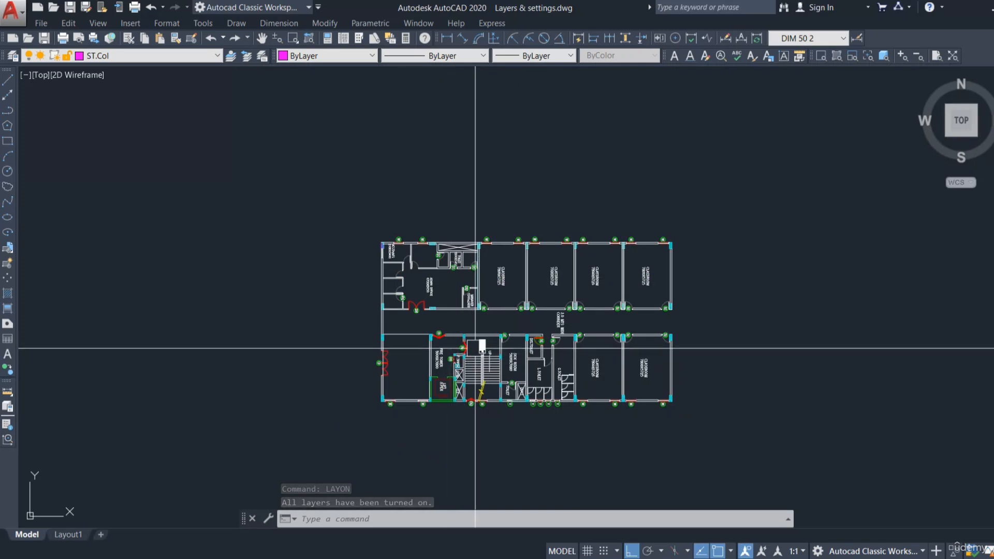
- Move the copied column grid horizontally closer to the floor plan and dismiss the hatch grip tip
scroll(763, 355, down, 4)
click(892, 390)
click(721, 274)
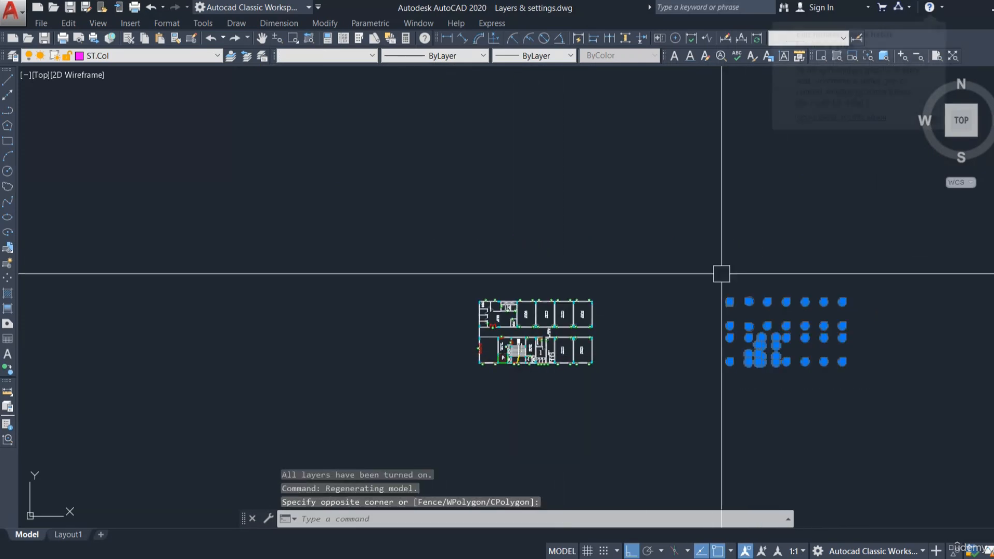
text(m)
key(Return)
click(845, 410)
key(Escape)
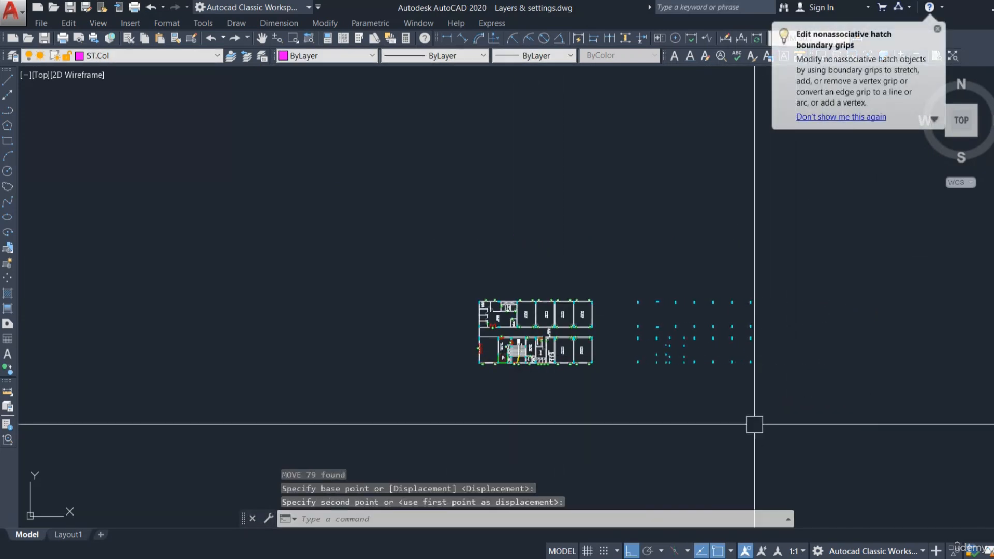
scroll(628, 388, up, 4)
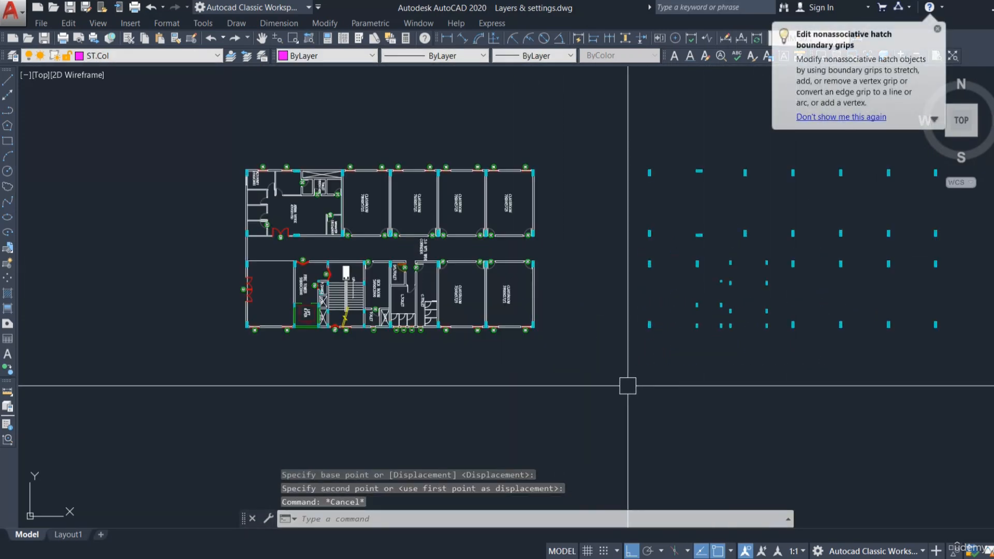
click(938, 28)
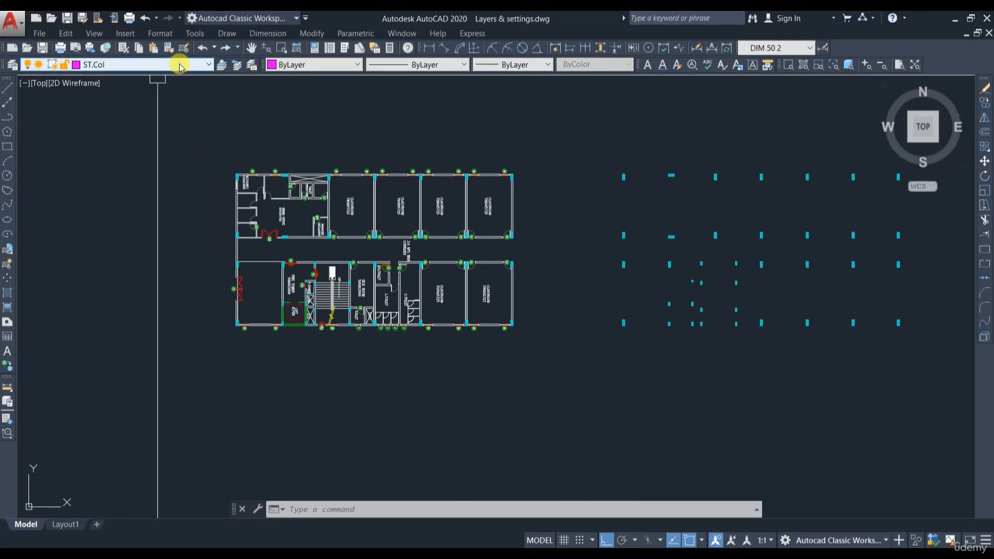
- Purge all unused named items from the drawing in two passes, applying the removal to all checked items
click(180, 65)
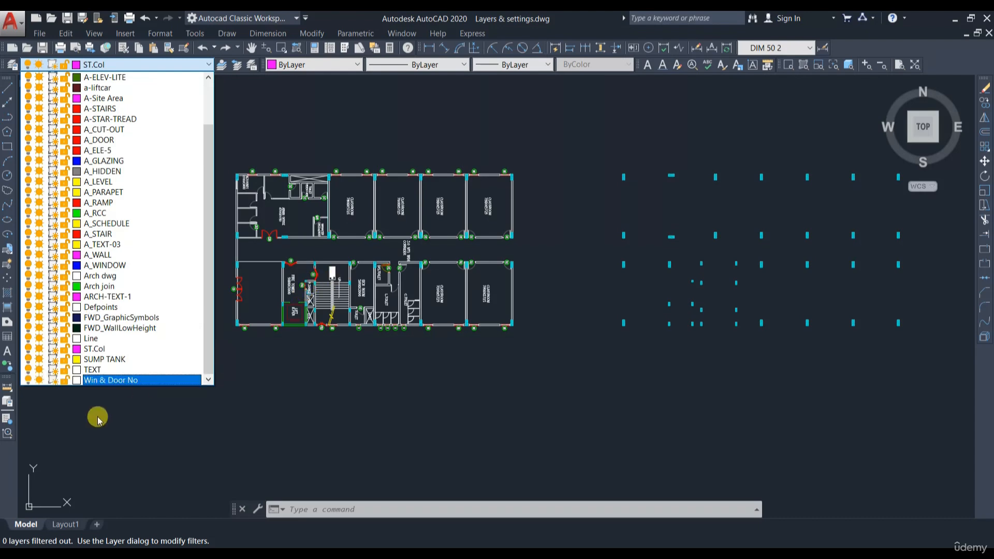
click(281, 387)
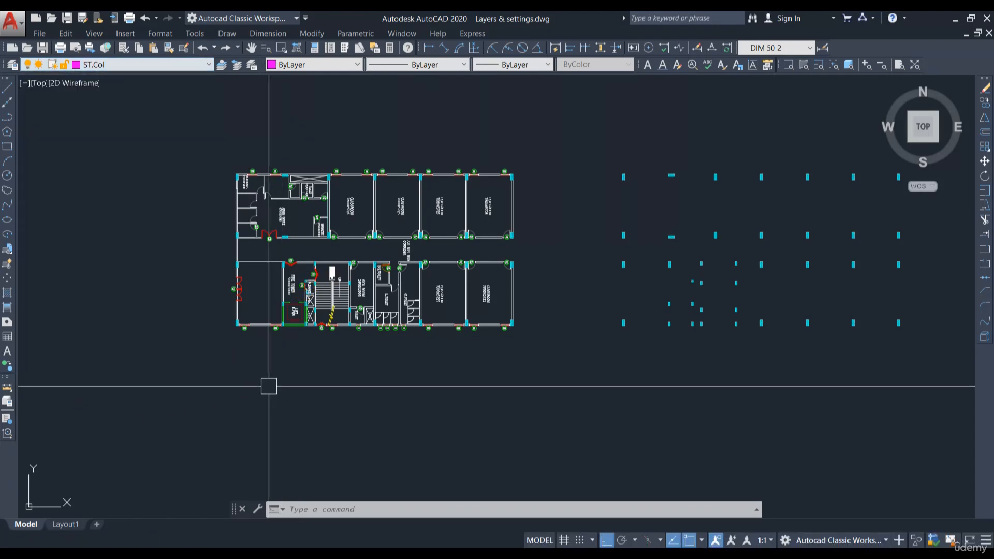
click(153, 63)
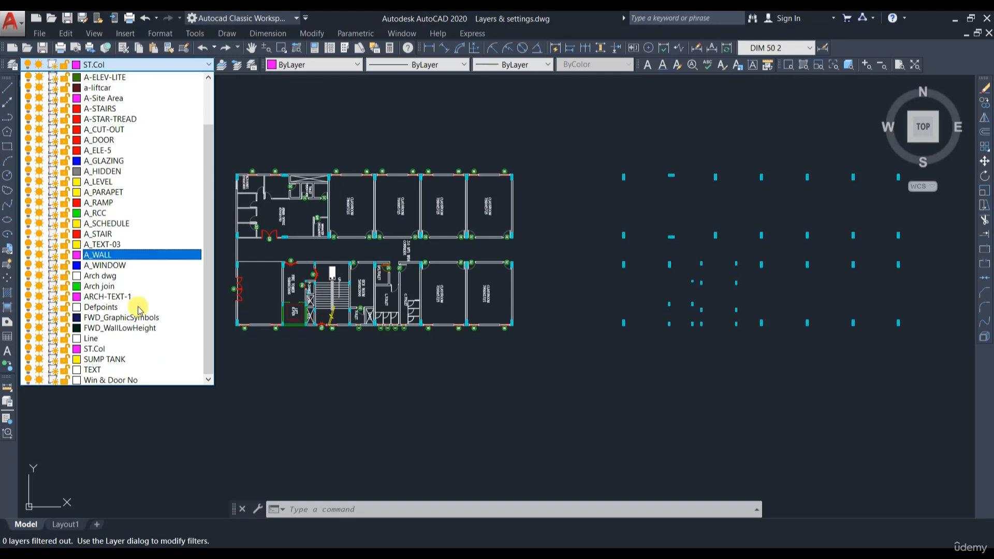
click(475, 395)
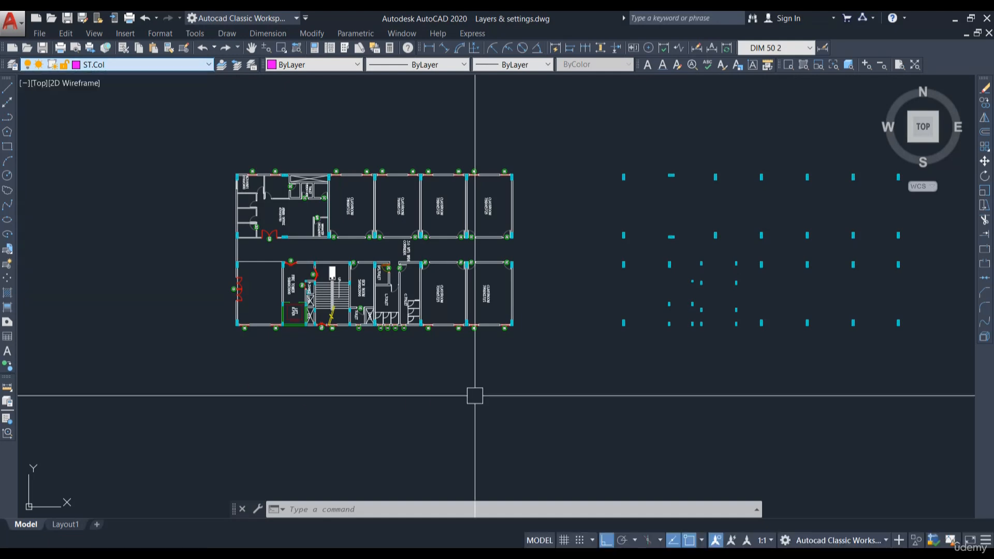
middle_drag(227, 338, 240, 358)
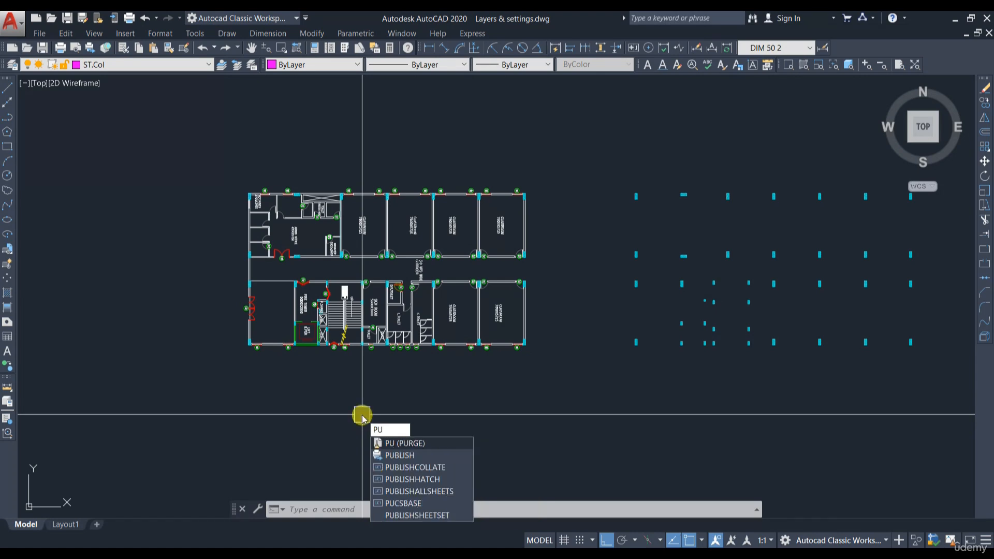
click(401, 444)
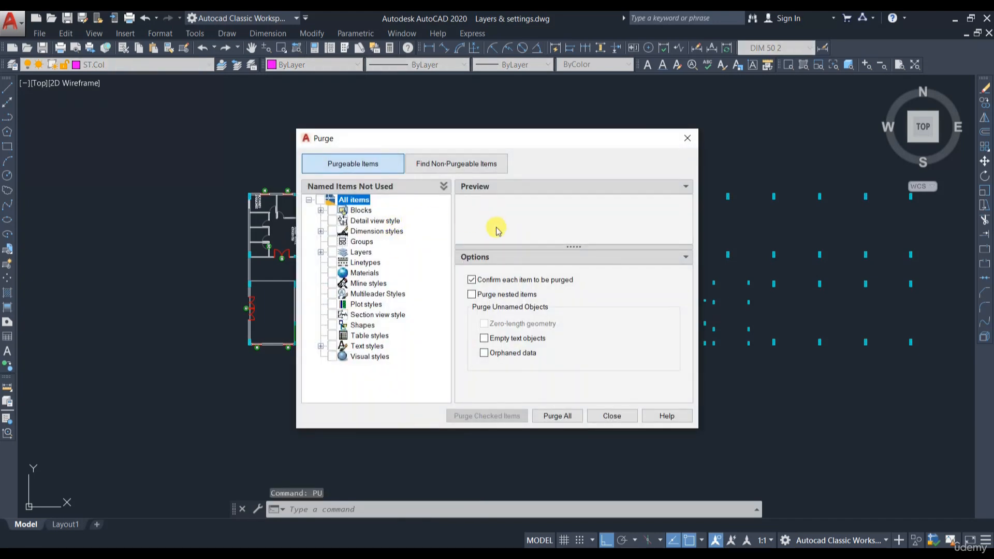
click(557, 416)
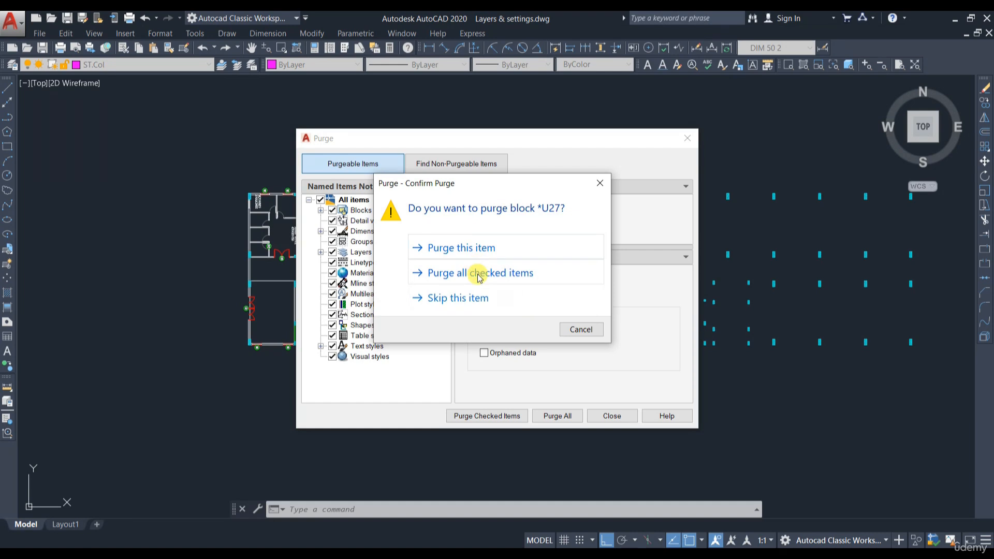
click(479, 273)
click(554, 416)
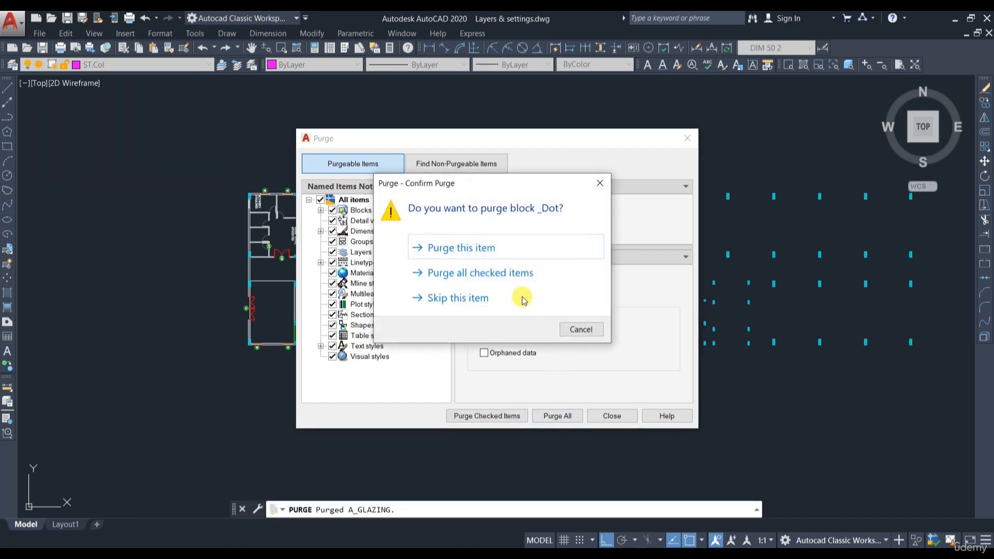
click(502, 263)
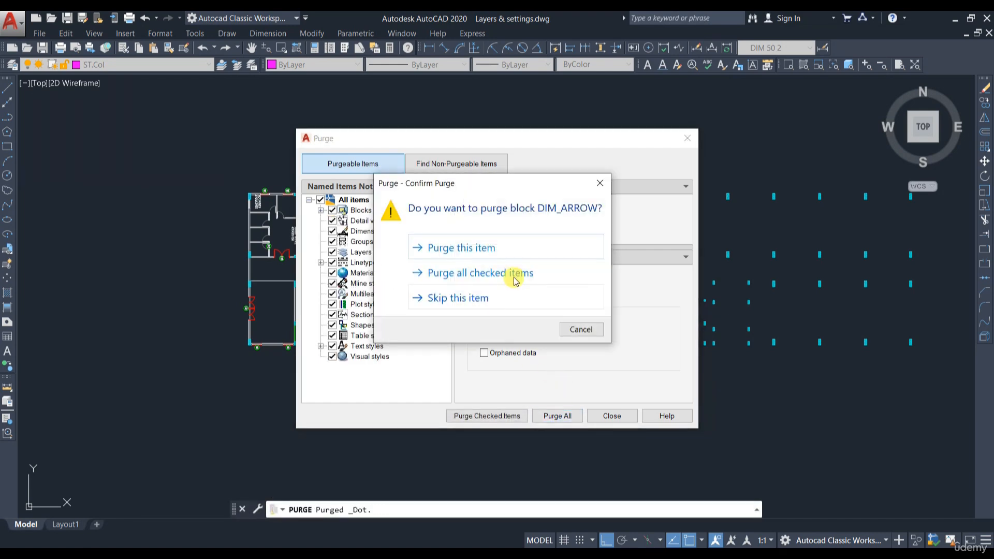
click(515, 278)
click(612, 416)
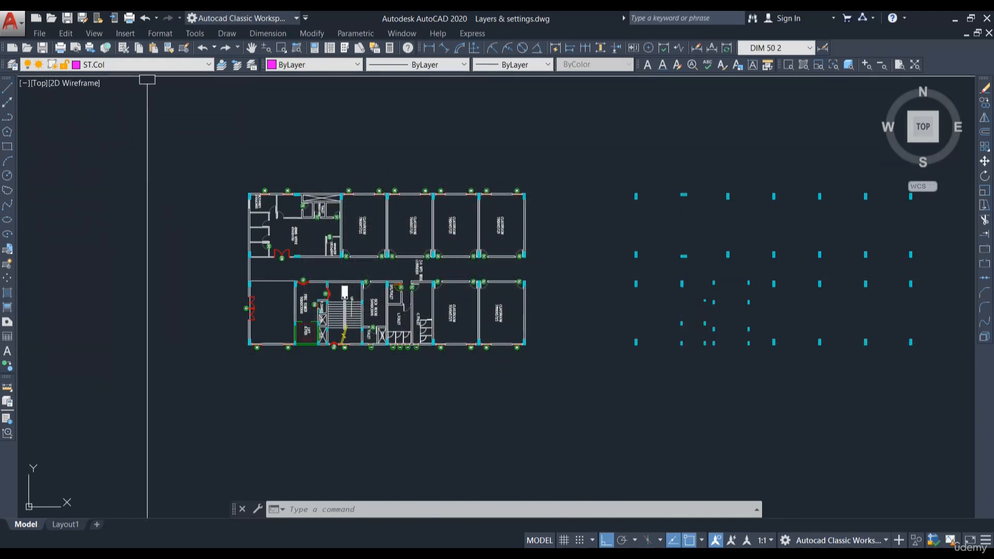
- Check the purged layer list and make A-DOOR the current layer
click(160, 66)
scroll(506, 328, up, 2)
scroll(488, 318, down, 6)
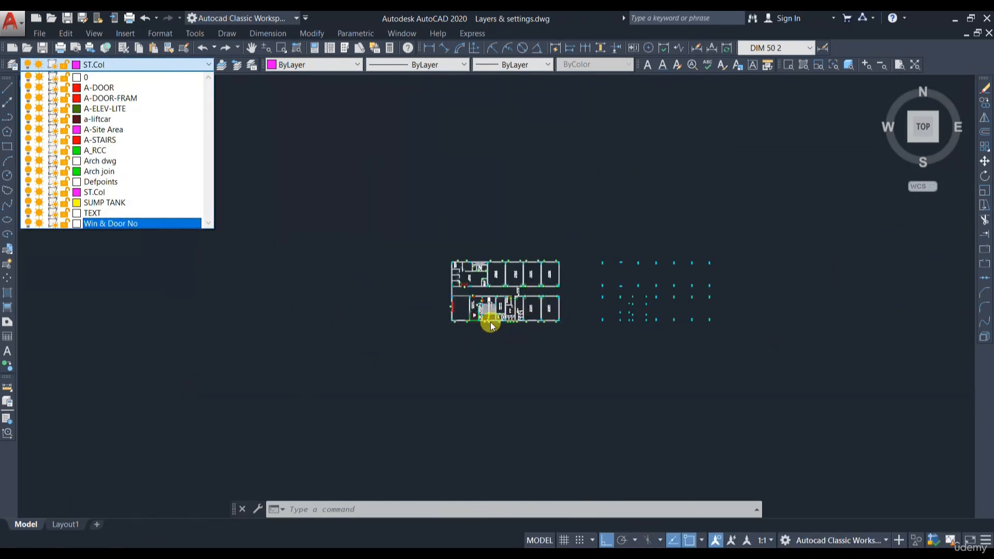
click(103, 87)
click(126, 64)
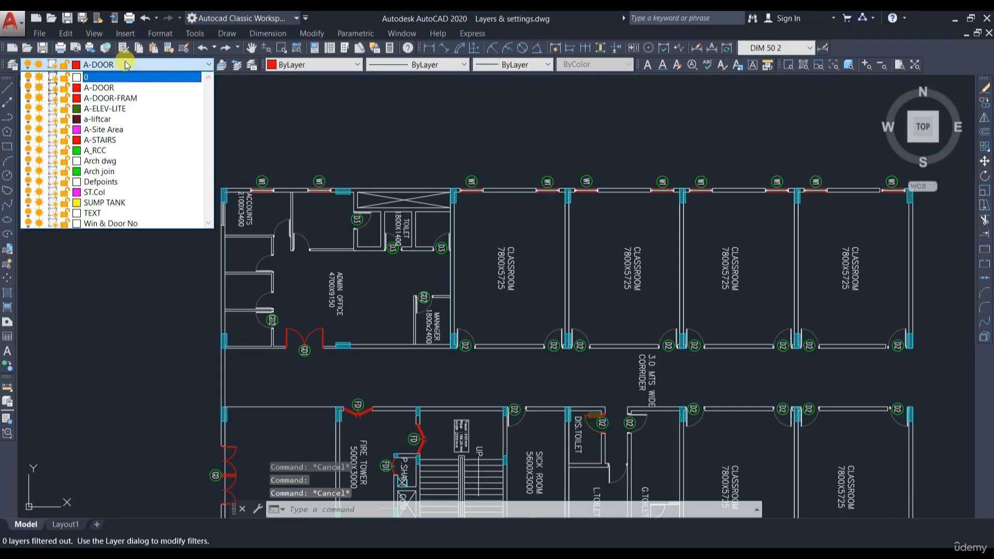
click(11, 62)
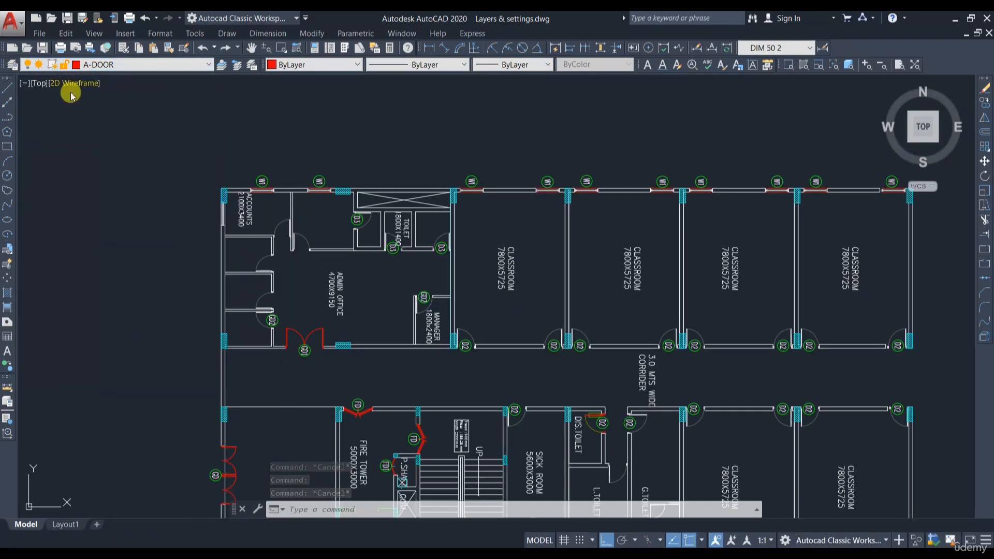
- Open the Layer Properties Manager, review its layers and set layer 0 as the current layer
click(12, 64)
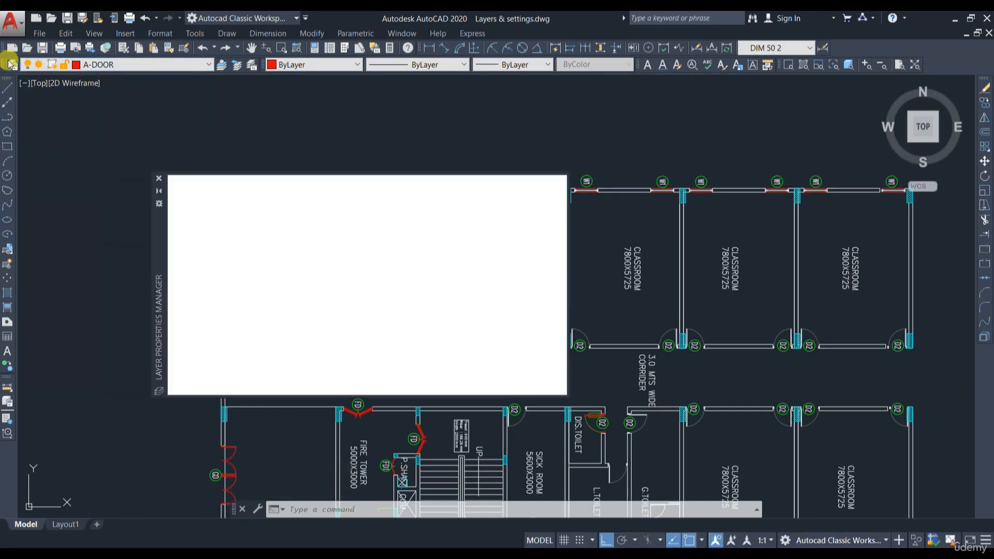
scroll(294, 258, down, 2)
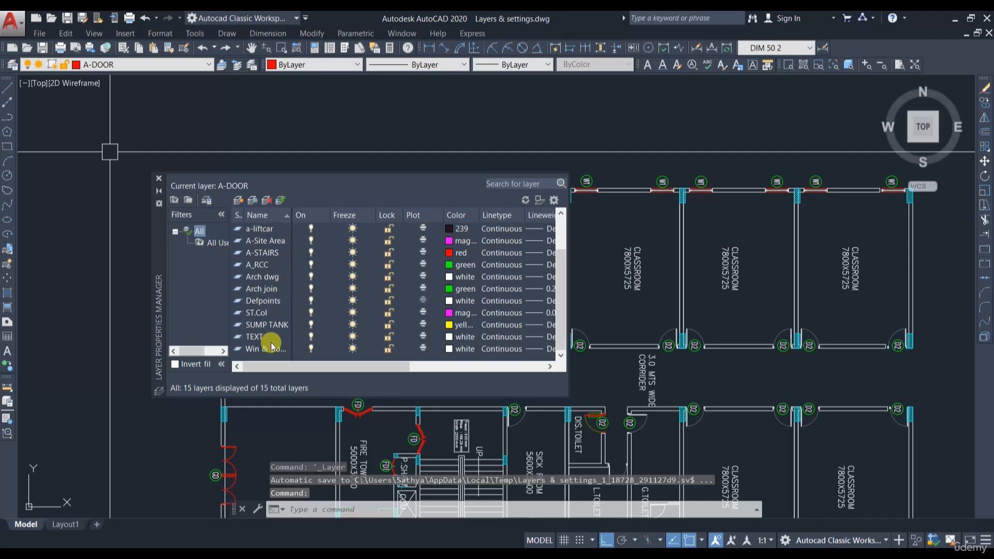
scroll(272, 344, up, 2)
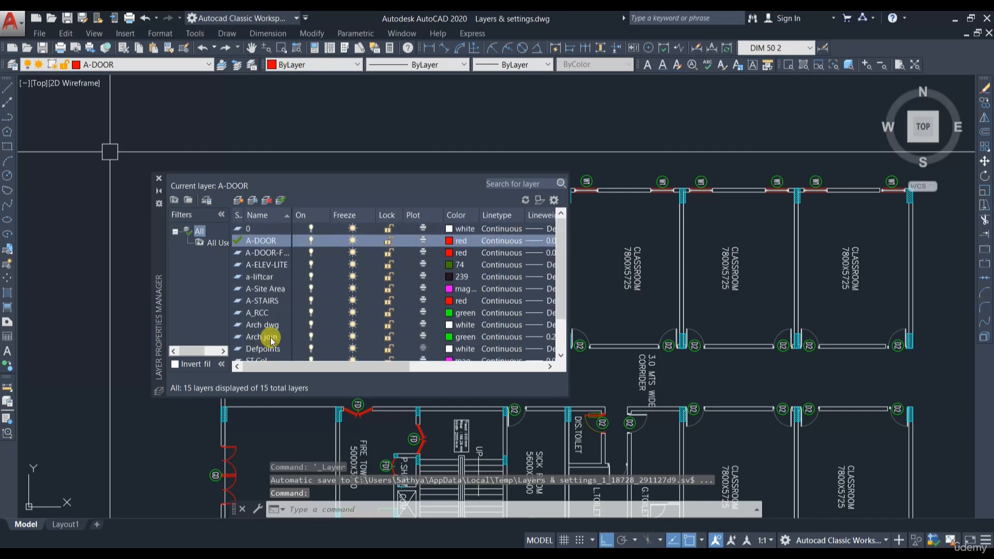
click(260, 243)
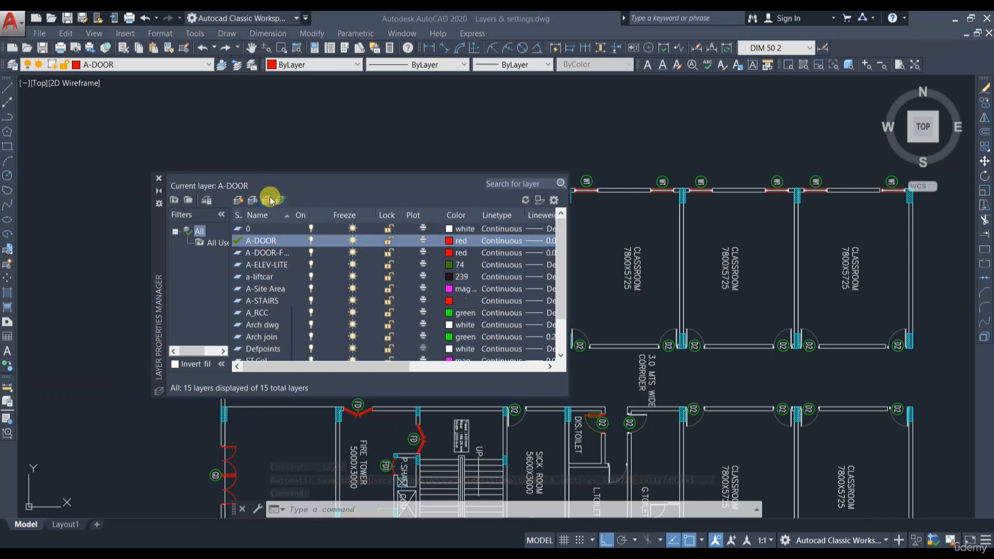
click(189, 65)
click(86, 76)
- Try to delete the A-DOOR and A-ELEV-LITE layers in the Layer Properties Manager
click(254, 242)
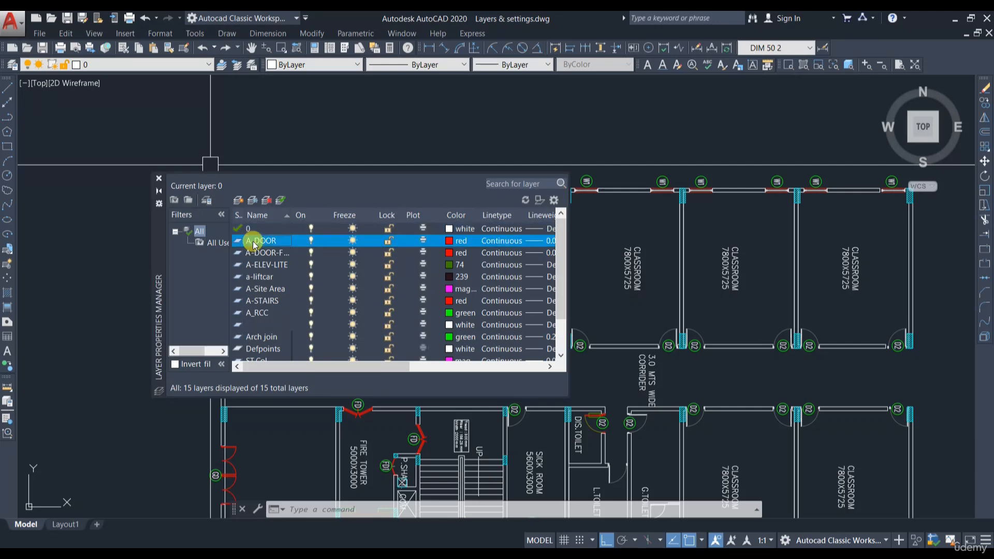
click(267, 201)
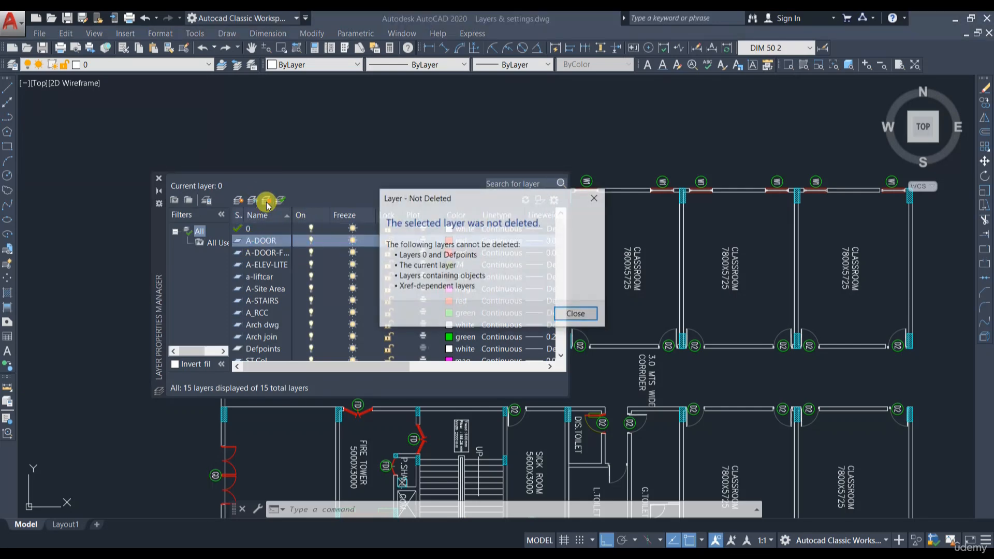
click(578, 312)
click(267, 265)
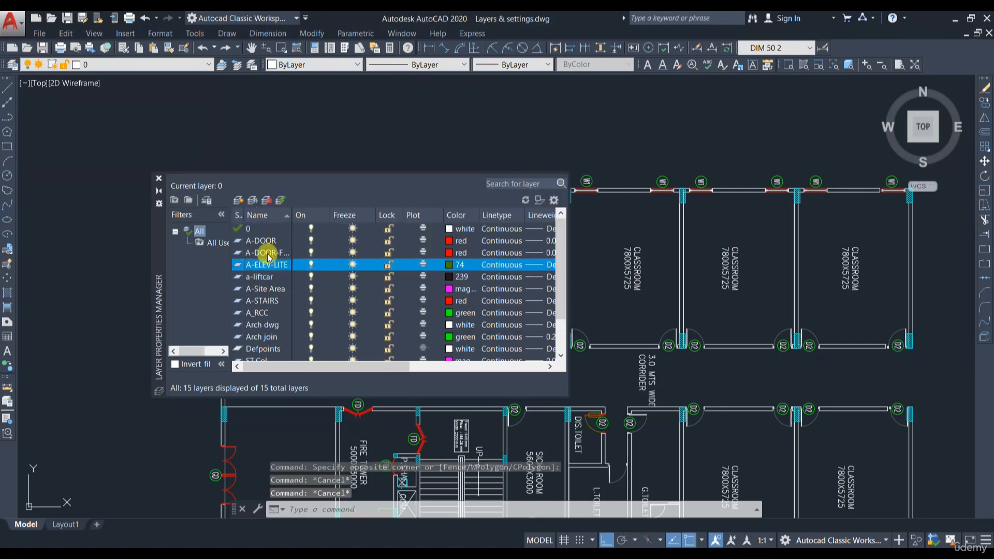
click(262, 203)
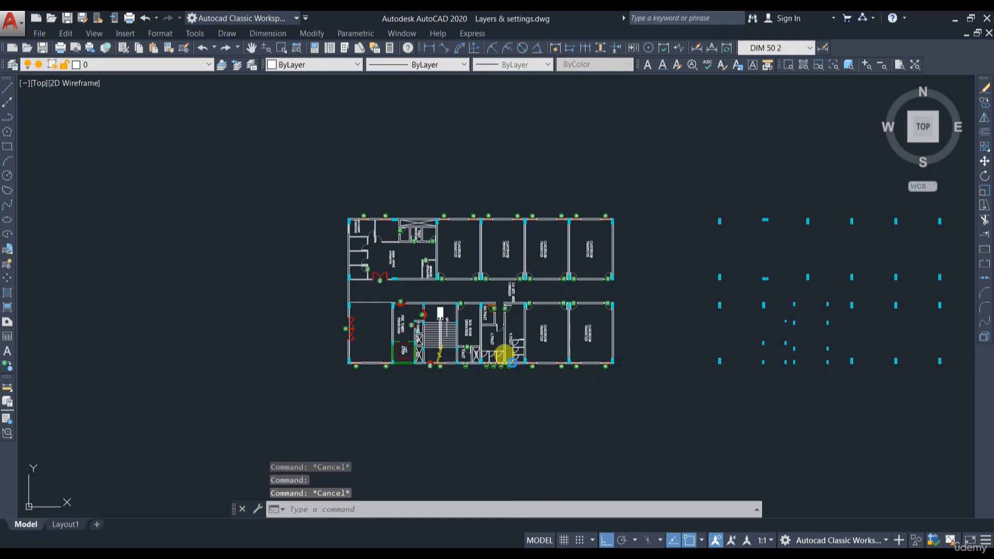
- Examine the A-DOOR layer among the non-purgeable items of PURGE to find what still uses it
text(pu)
key(Return)
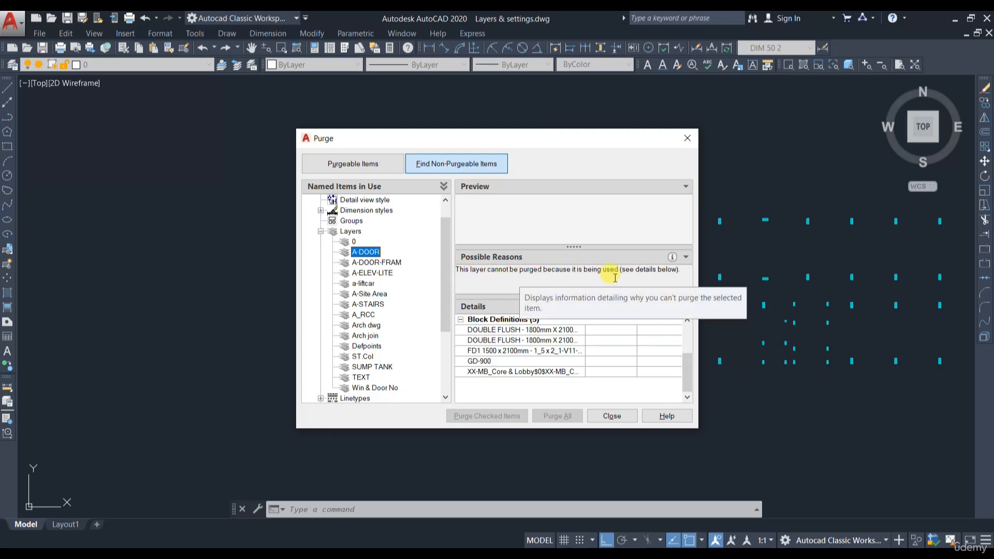
click(616, 418)
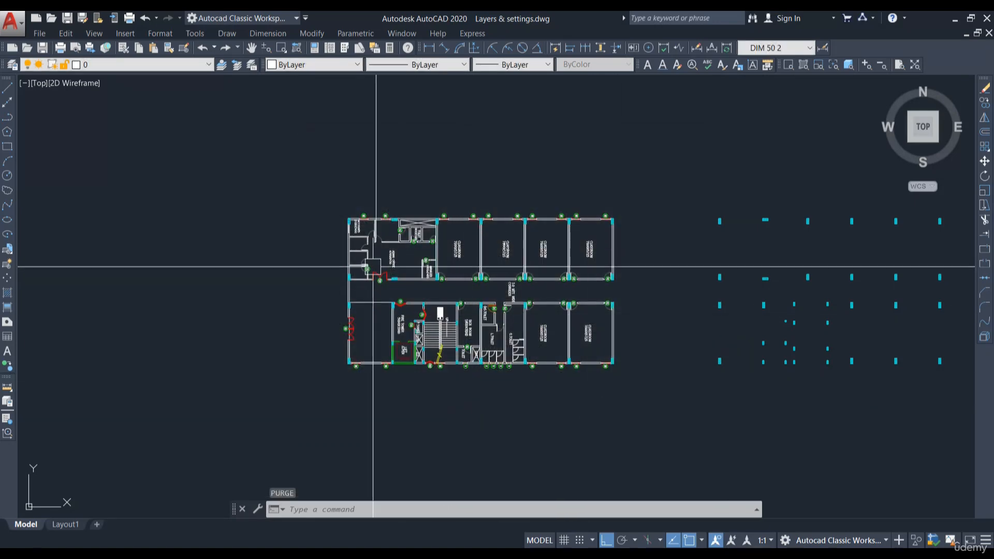
- Check the block definition of the main entrance's double door without editing it
scroll(374, 263, up, 4)
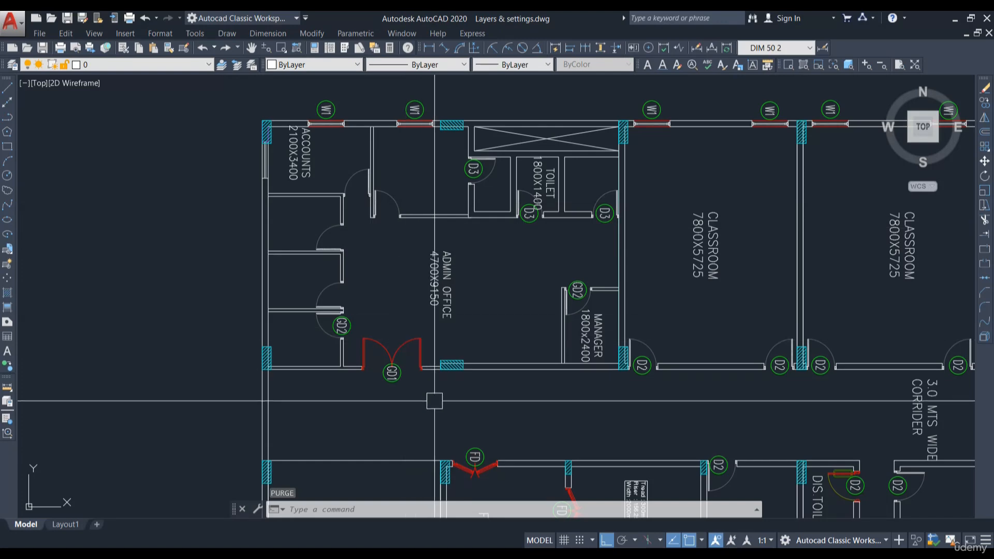
middle_drag(435, 401, 423, 234)
click(262, 385)
double_click(266, 372)
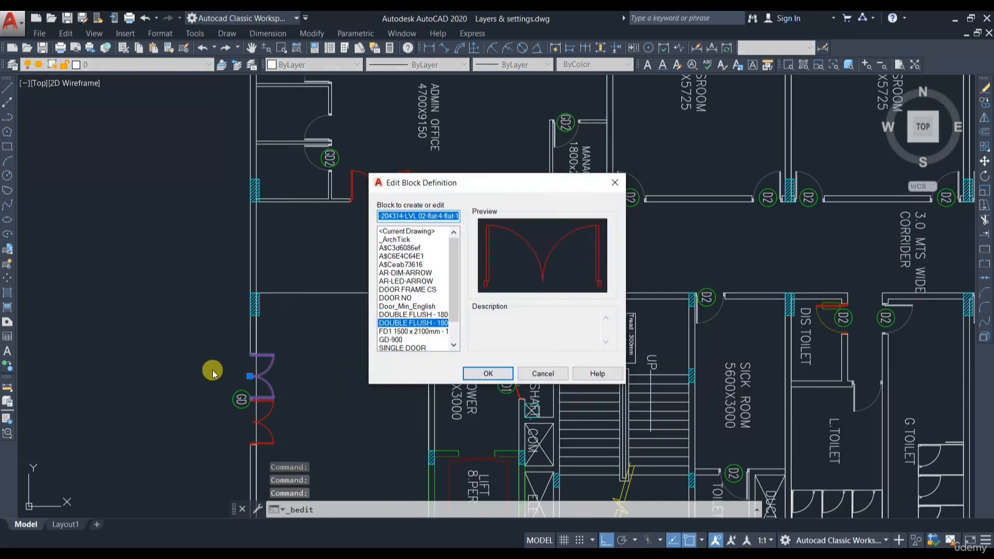
click(542, 373)
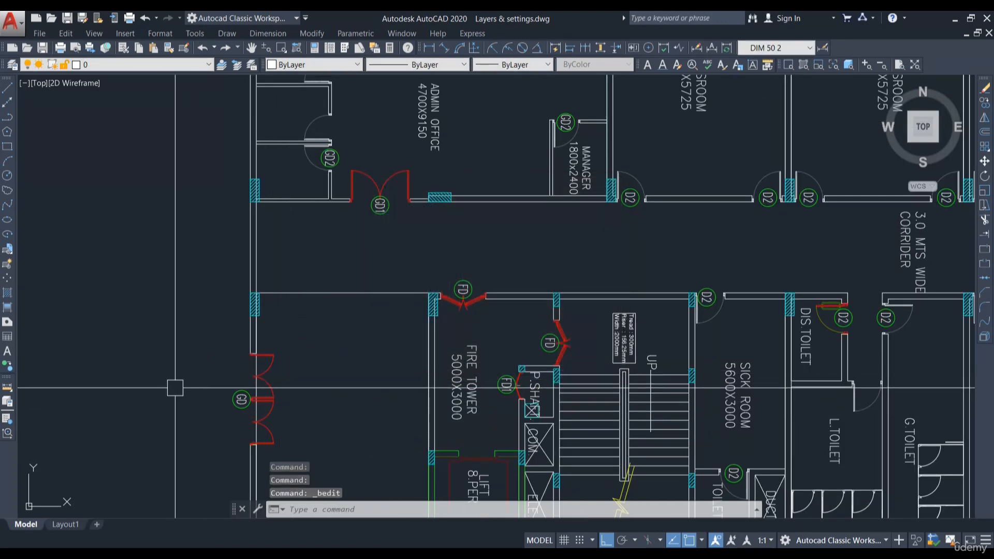
- Create a block named col from all the copied columns beside the floor plan
scroll(363, 275, down, 6)
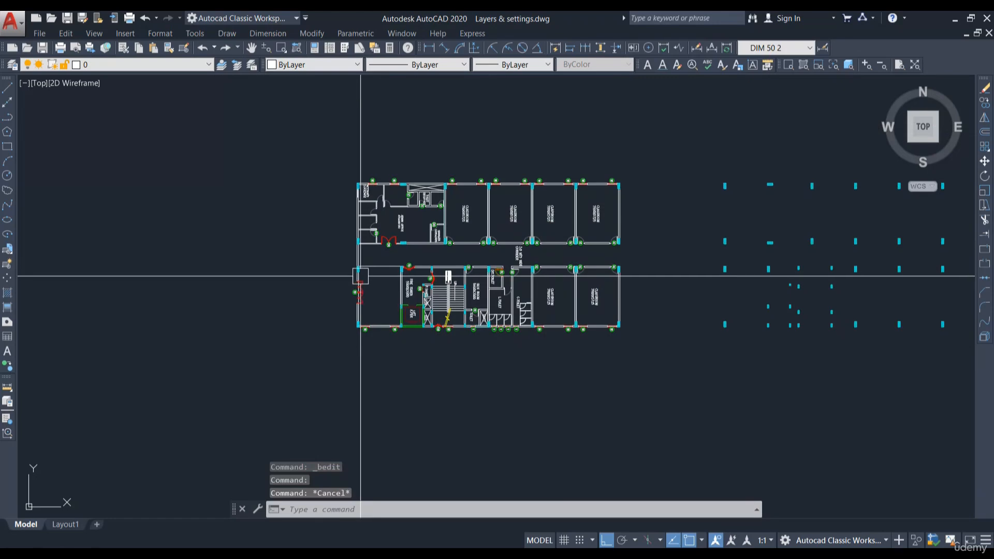
middle_drag(731, 345, 464, 359)
scroll(521, 239, up, 2)
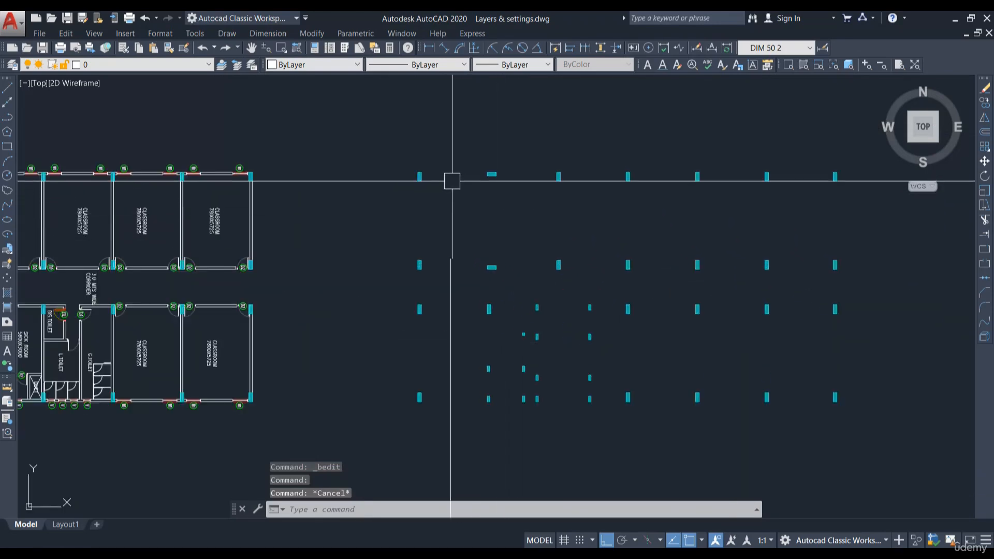
click(385, 142)
click(458, 209)
key(Escape)
scroll(416, 212, down, 2)
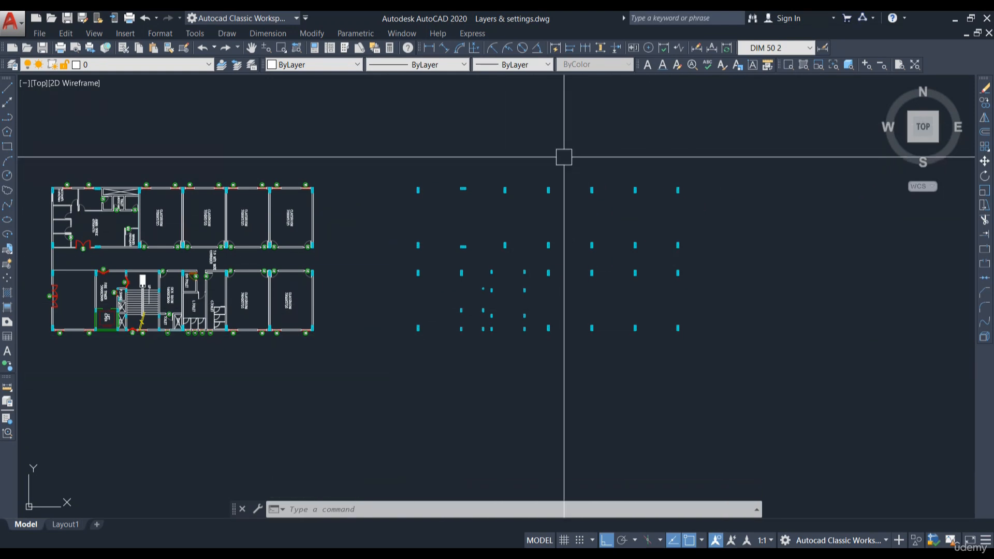
click(748, 391)
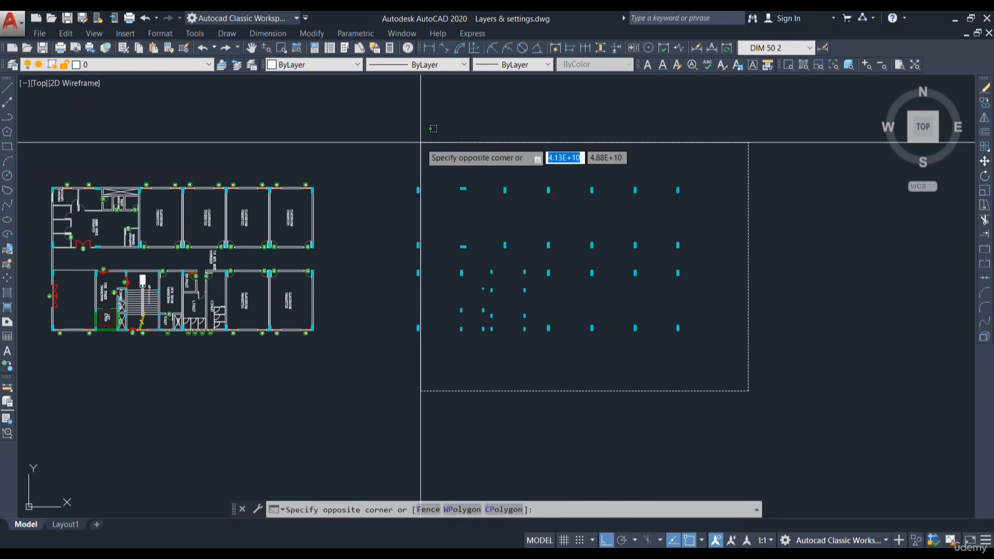
click(387, 127)
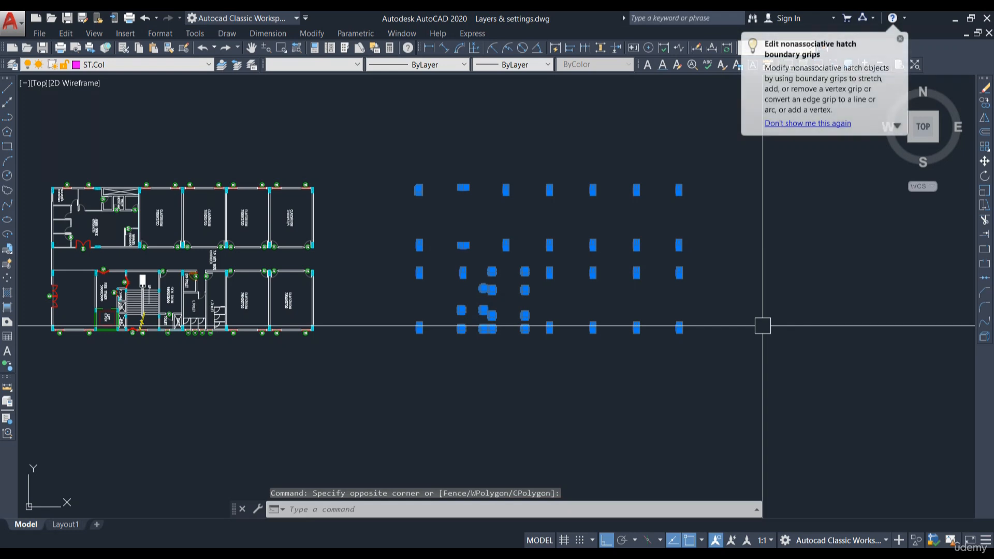
text(B)
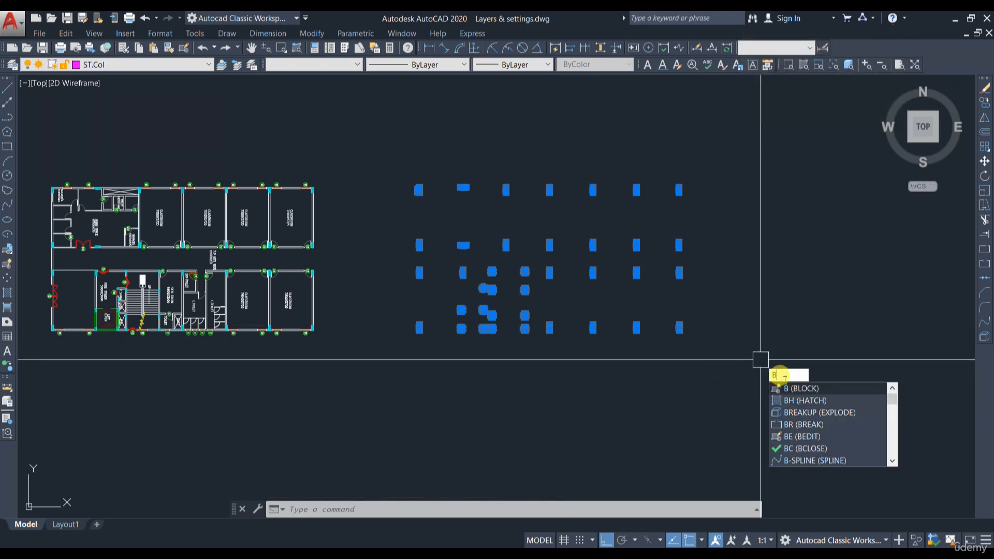
key(Return)
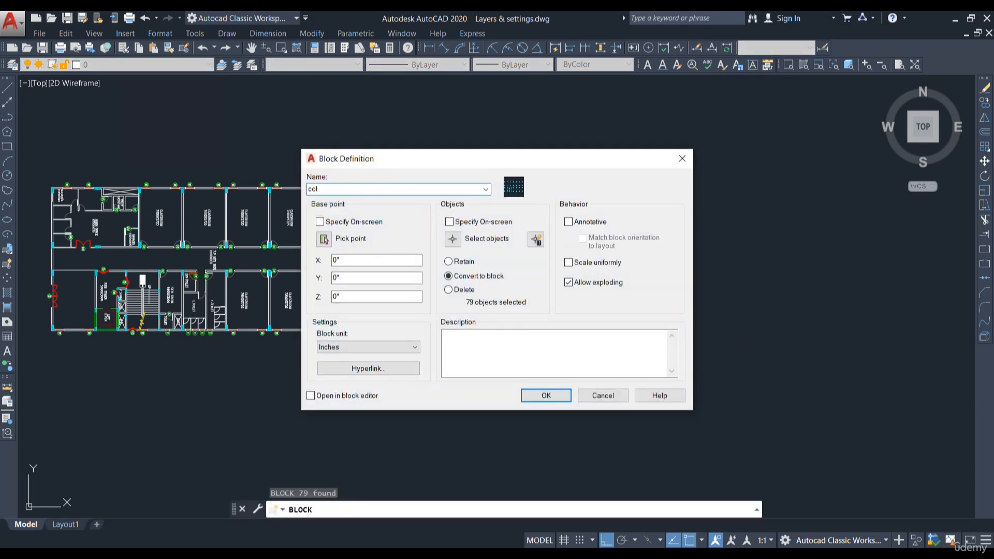
click(531, 397)
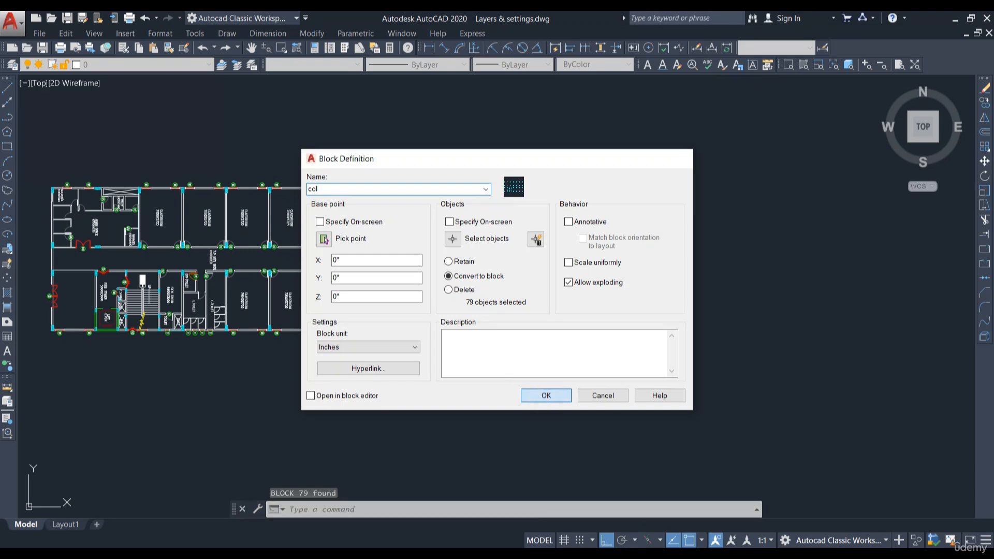
- Move the col block farther away from the floor plan, using the lower-left column's bottom midpoint as base point
click(548, 328)
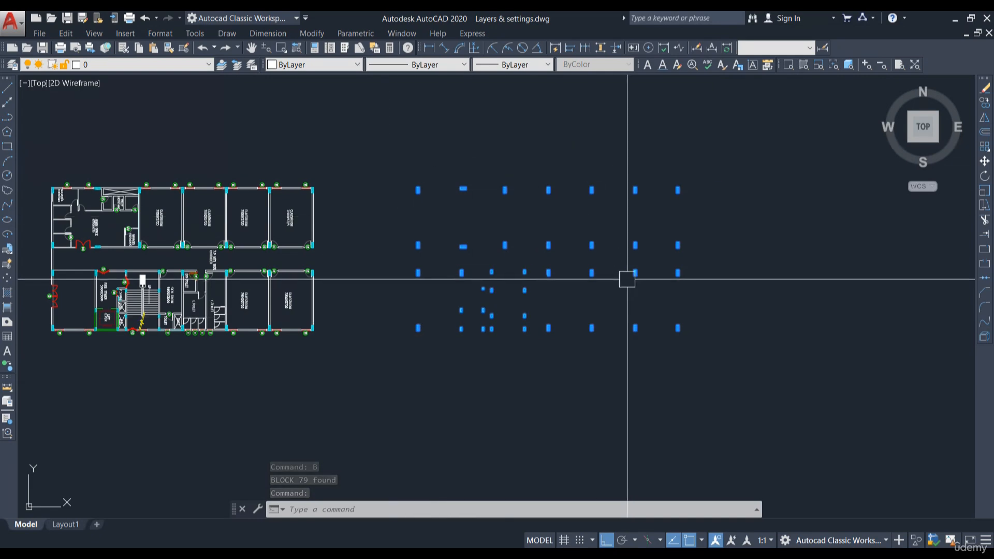
text(m)
key(Return)
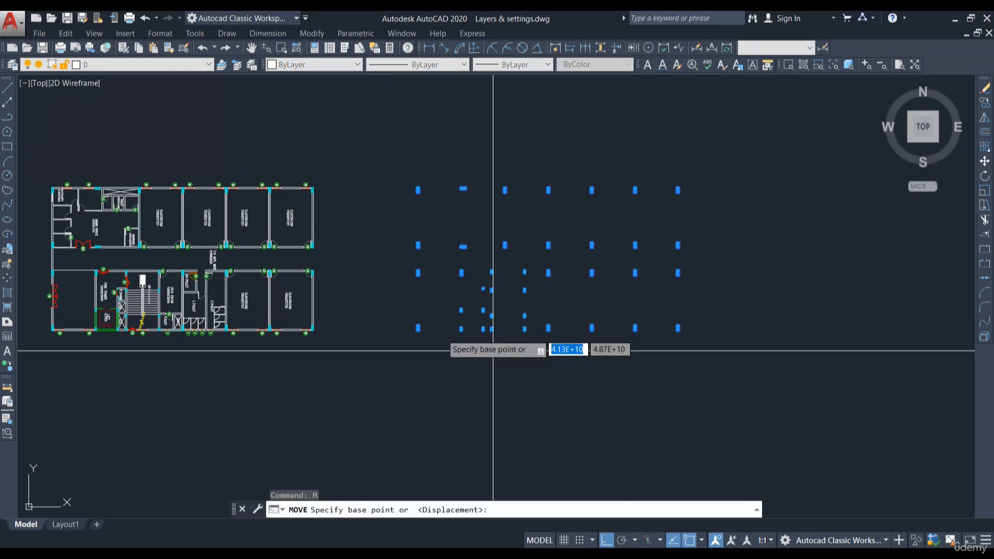
scroll(493, 350, up, 6)
click(420, 320)
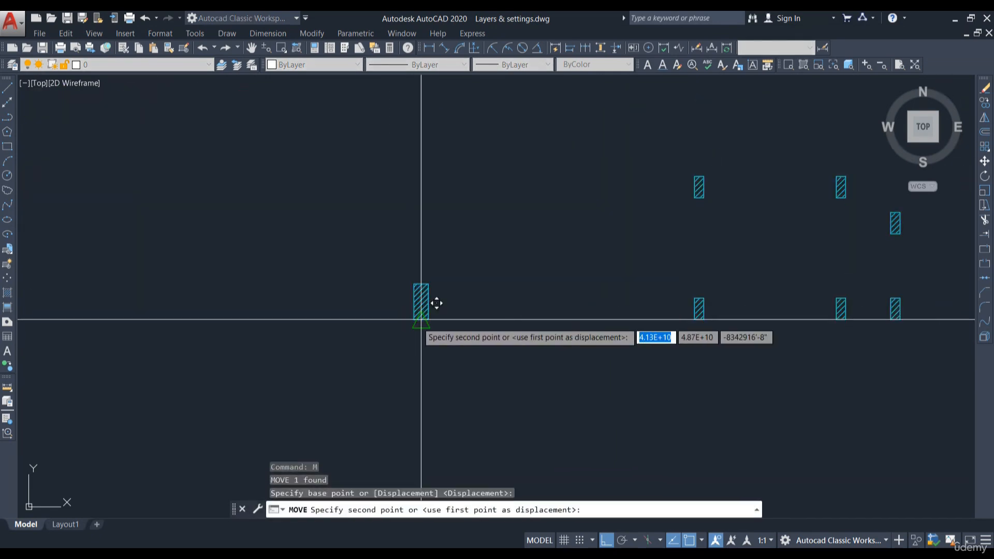
scroll(534, 308, down, 5)
scroll(451, 290, up, 4)
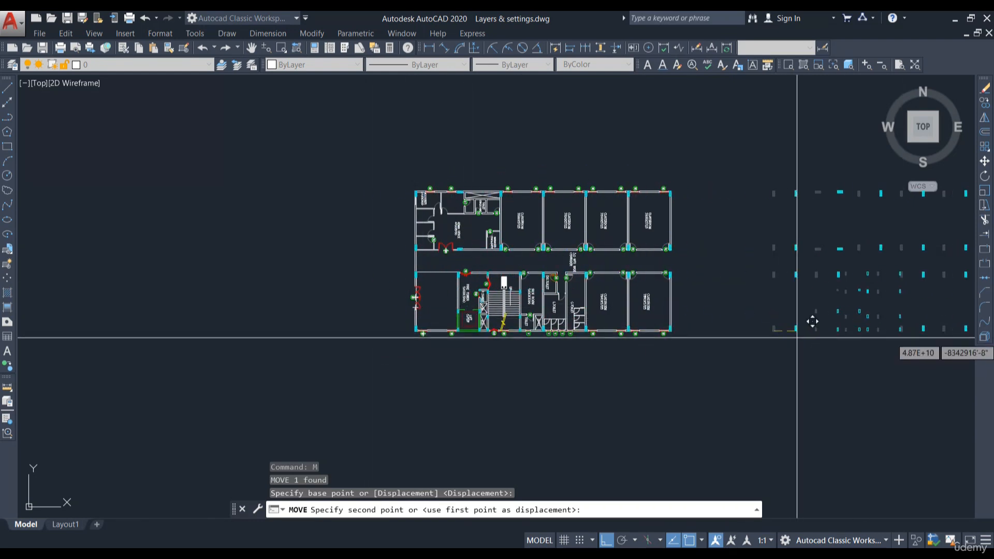
middle_drag(812, 321, 477, 332)
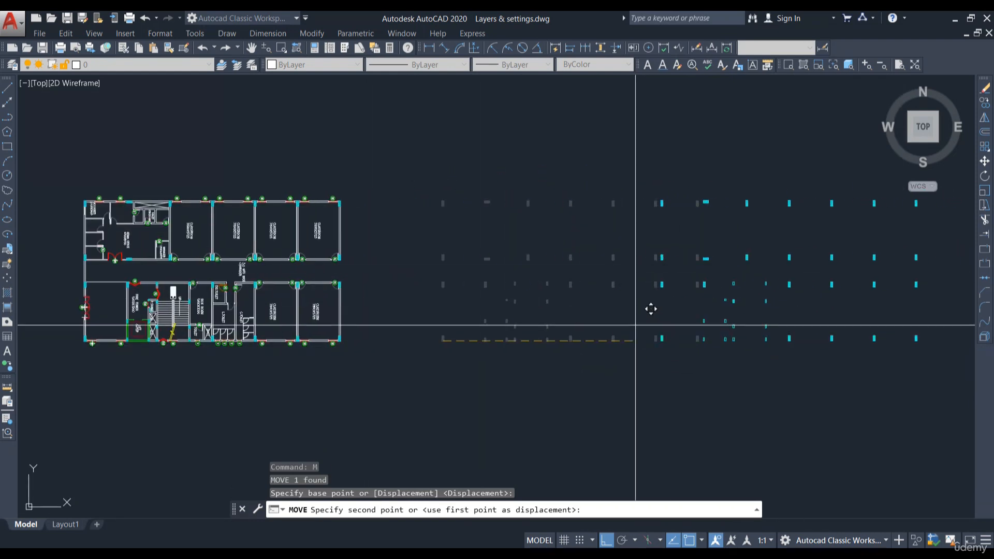
click(681, 333)
scroll(538, 334, down, 2)
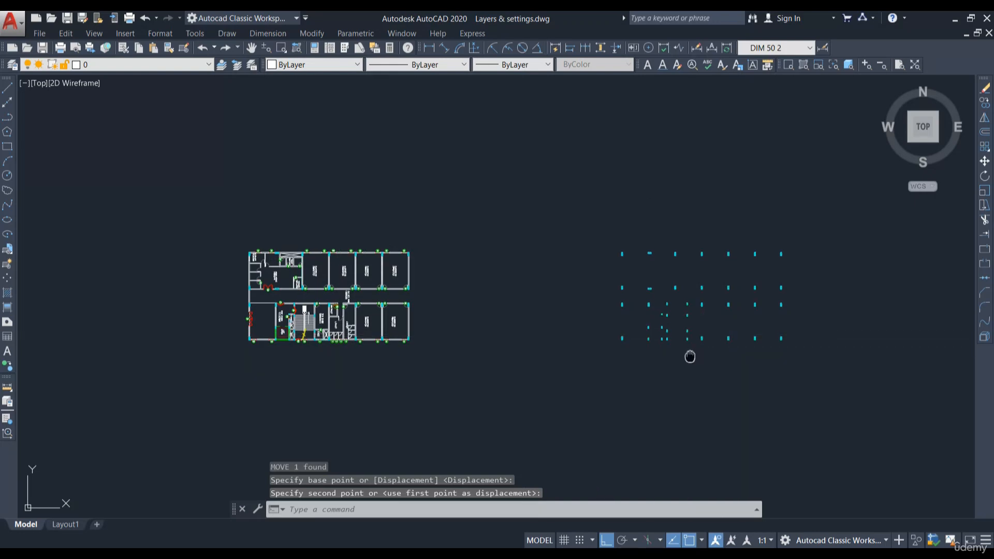
middle_drag(690, 356, 612, 367)
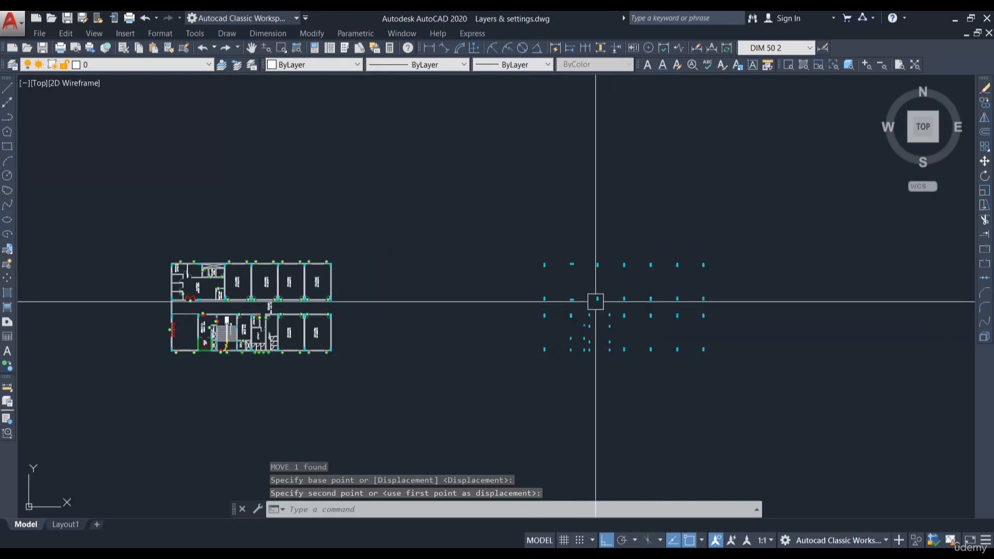
- Explode the col block back into separate column objects
click(596, 301)
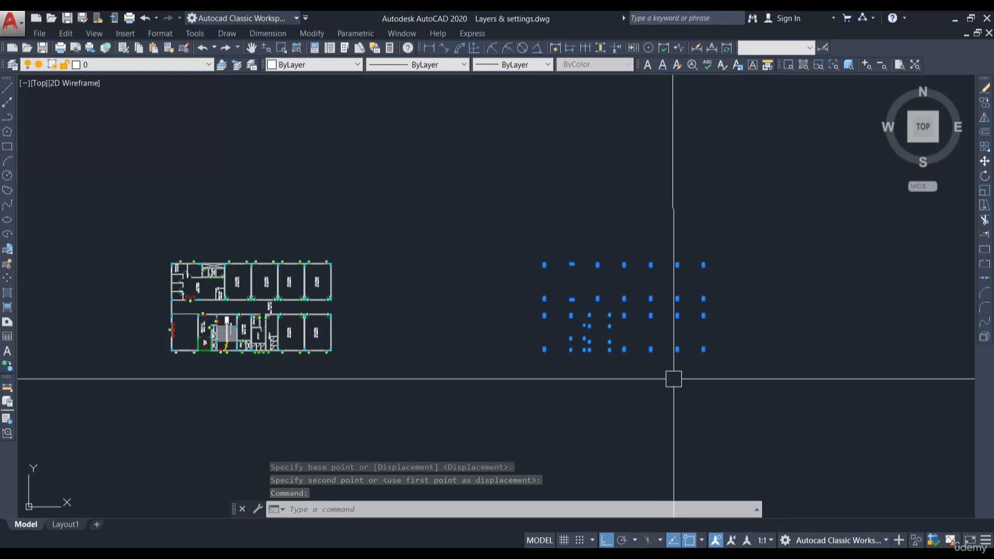
text(X)
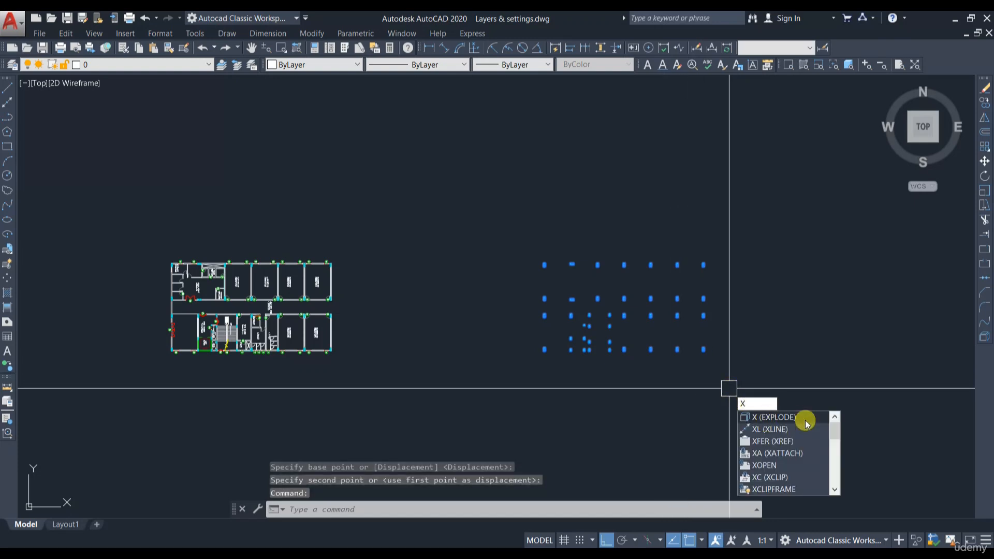
click(780, 419)
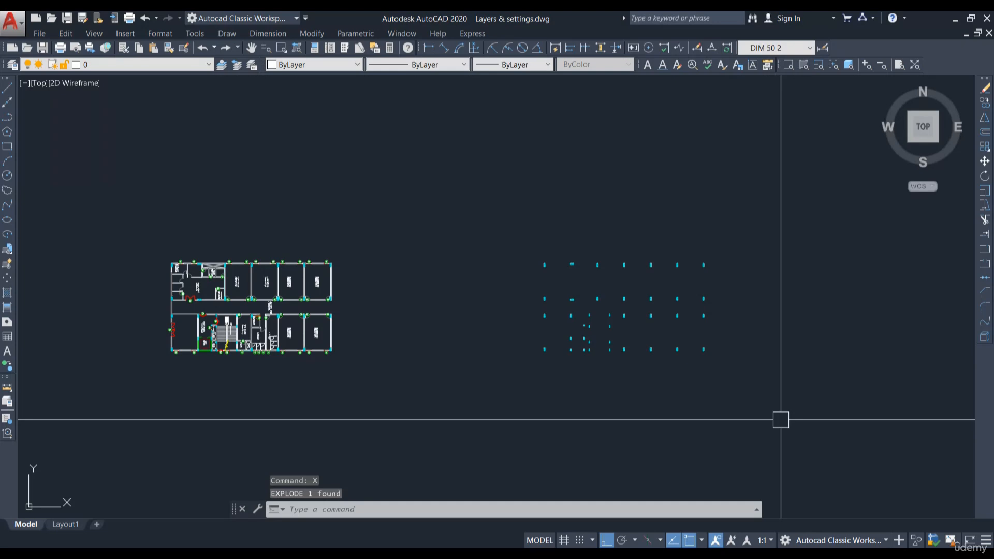
- Select several columns of the exploded grid one after another to check their grouping and layer
scroll(655, 360, up, 4)
click(626, 333)
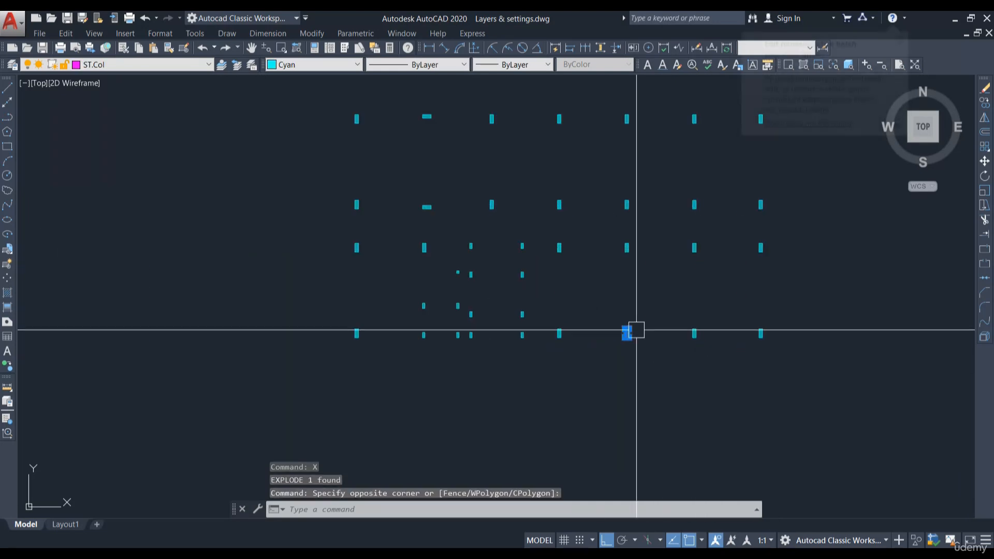
click(718, 360)
click(659, 307)
click(787, 363)
click(739, 309)
scroll(662, 361, down, 2)
key(Escape)
click(672, 299)
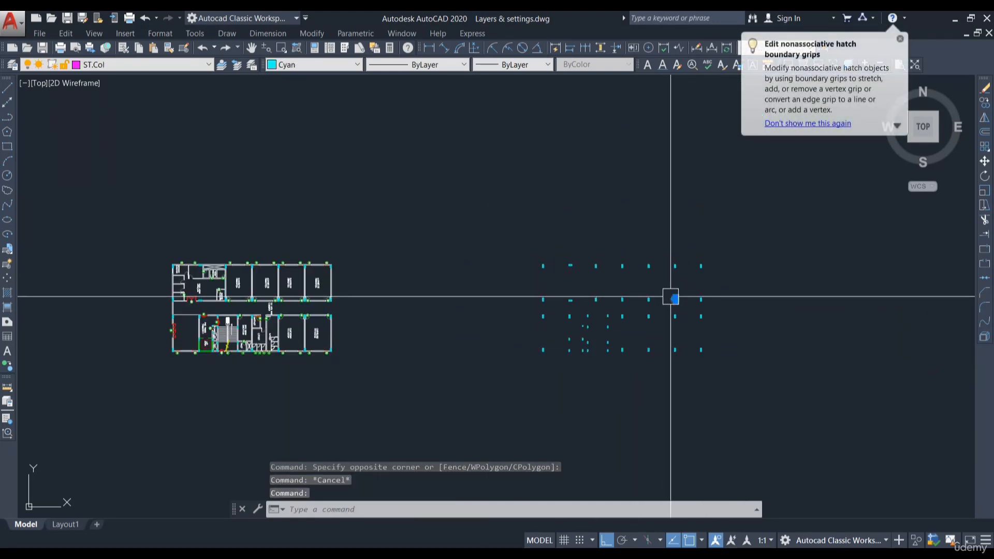
click(570, 300)
key(Escape)
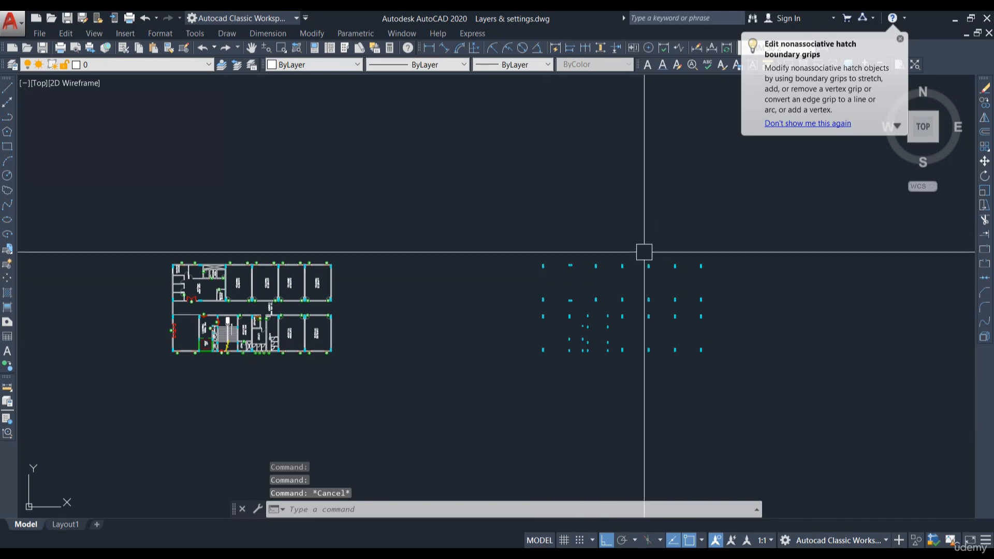
click(900, 39)
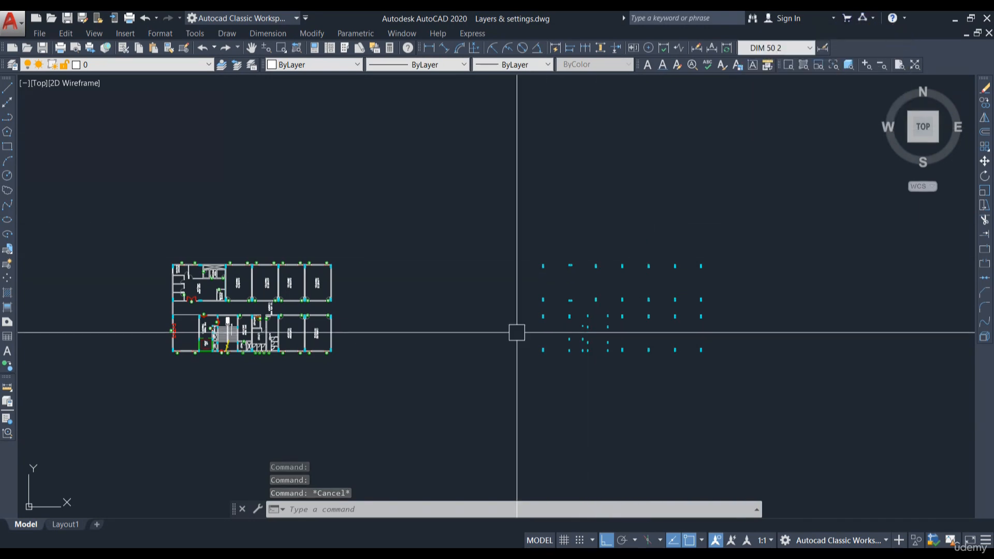
- Open the upper double-door block at the GD entrance in the Block Editor
middle_drag(342, 340, 619, 300)
scroll(451, 288, up, 4)
scroll(421, 280, up, 3)
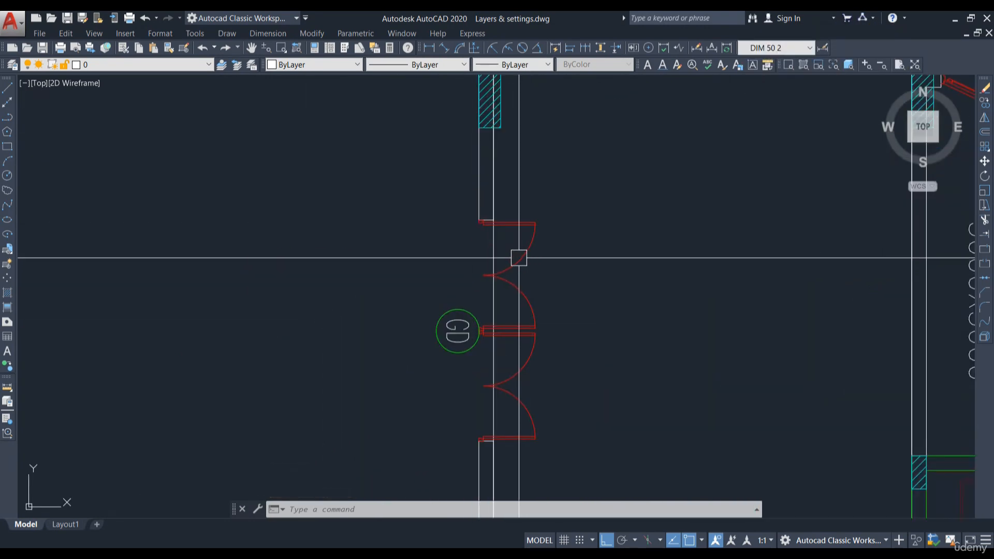
click(520, 258)
double_click(521, 258)
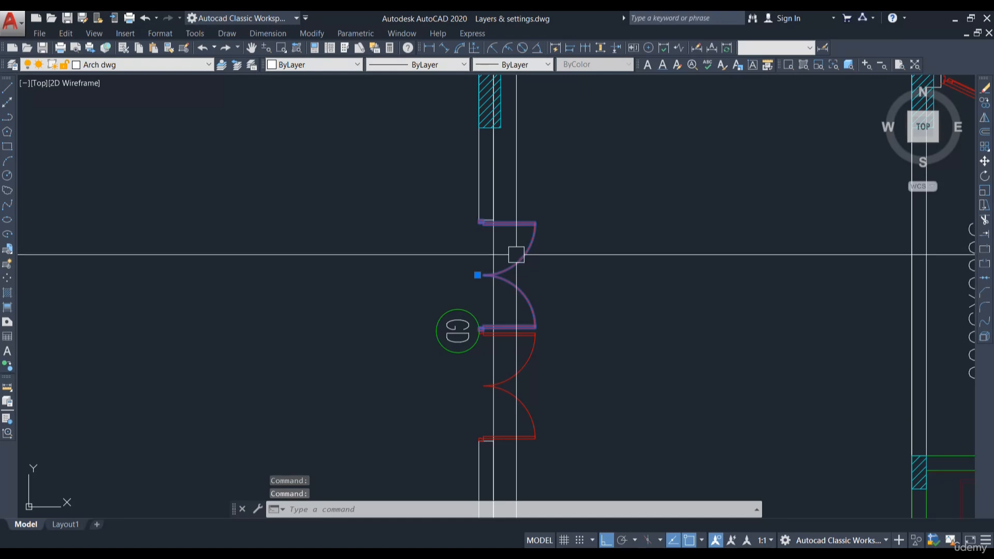
click(501, 373)
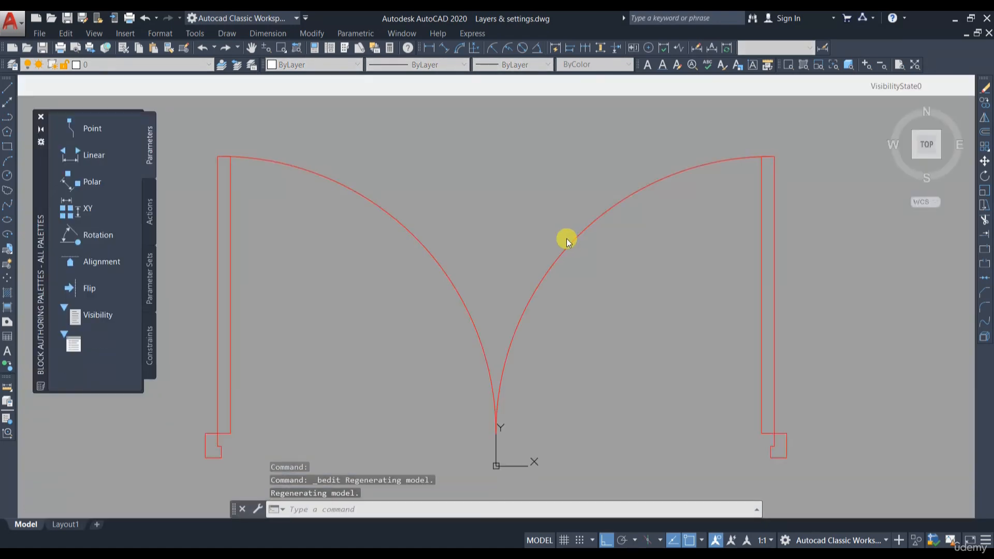
- Assign all geometry of this double-door block to the Arch dwg layer and close the Block Editor
scroll(592, 231, down, 5)
click(464, 194)
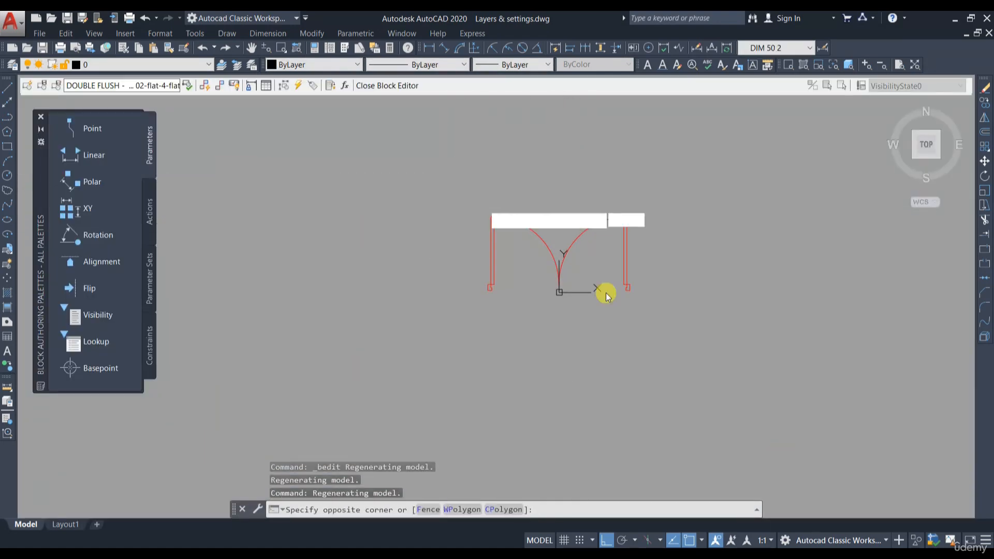
click(688, 346)
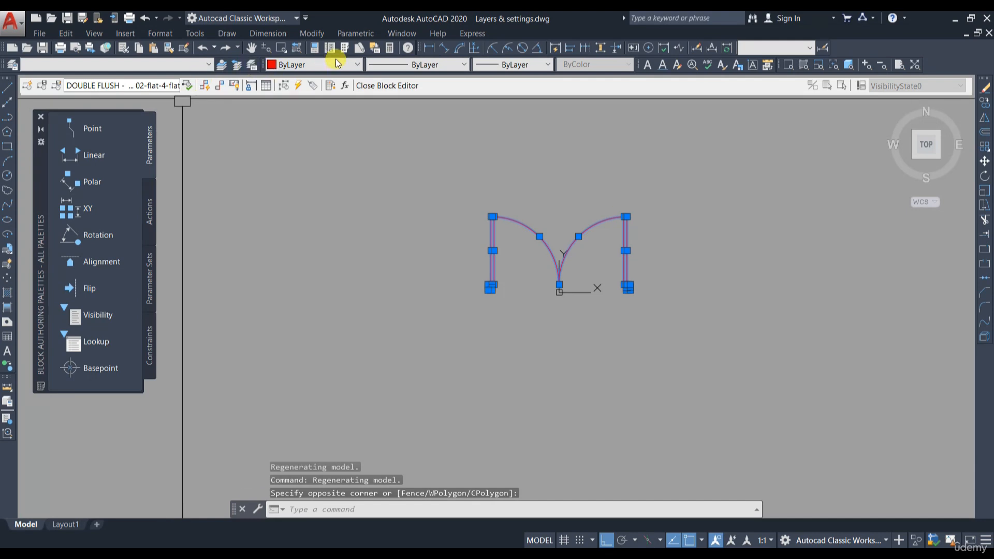
click(171, 64)
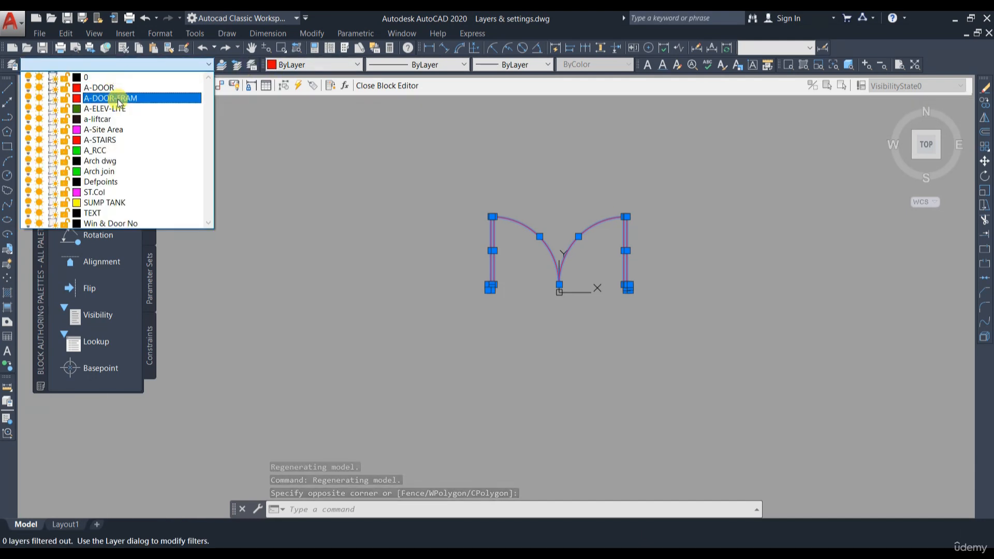
click(110, 161)
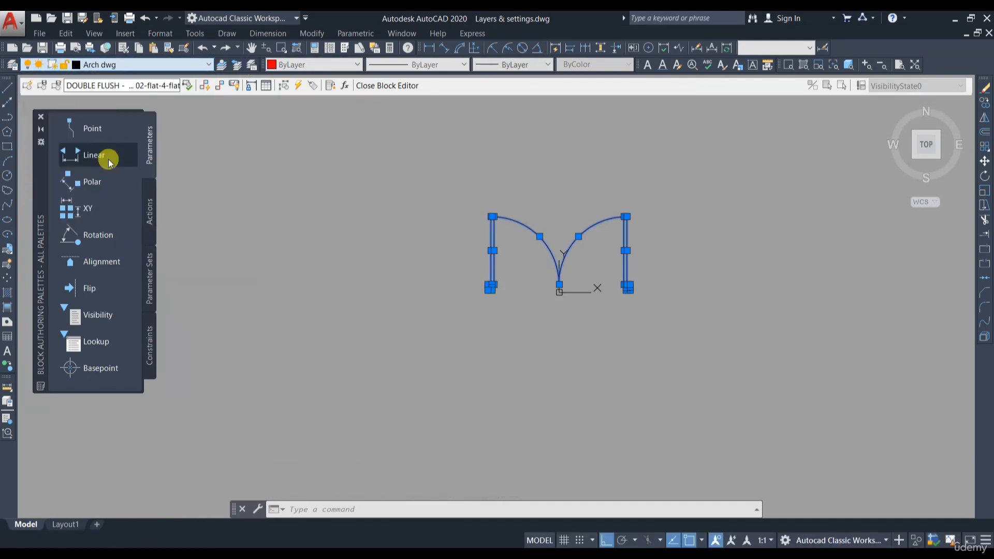
click(390, 87)
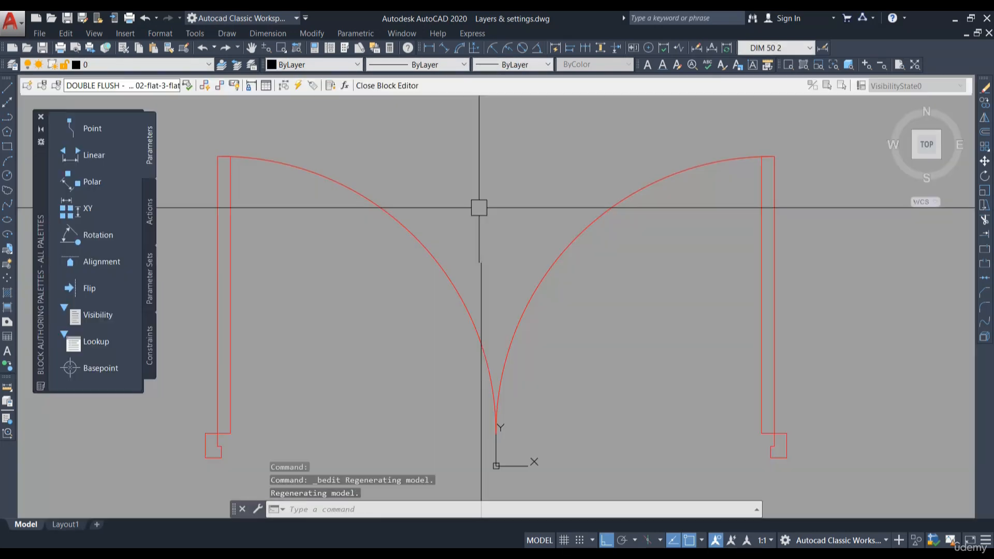
- Move all geometry of the second DOUBLE FLUSH door block (02-flat-3-flat) to the Arch dwg layer as well
scroll(477, 206, down, 5)
click(359, 165)
click(603, 332)
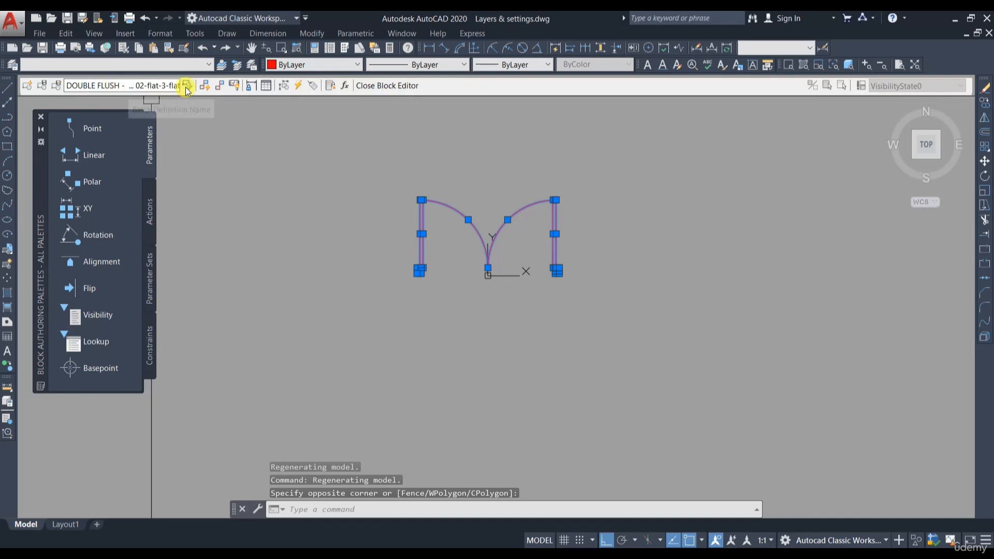
click(187, 64)
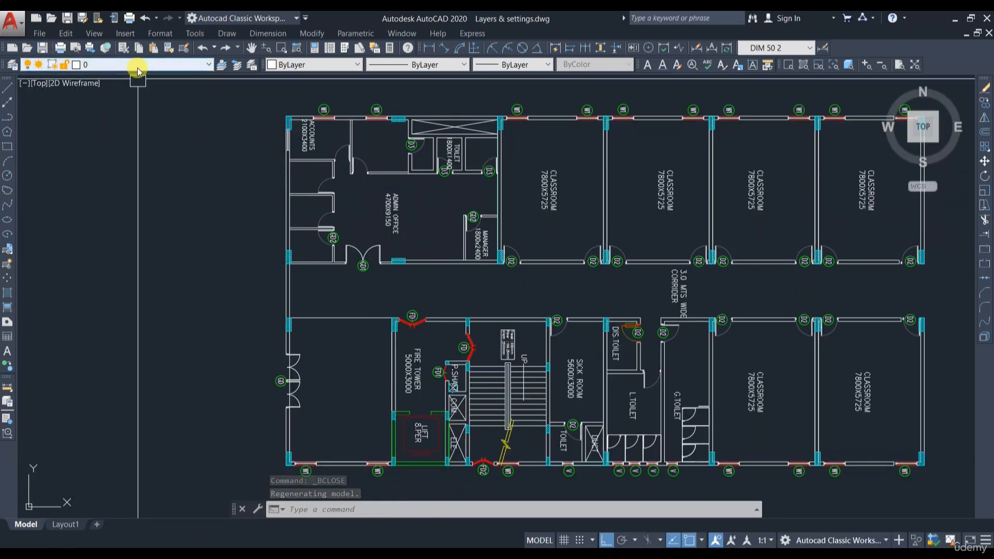
- Check in the Purge dialog's non-purgeable items which block definitions still use the A-DOOR layer
click(125, 67)
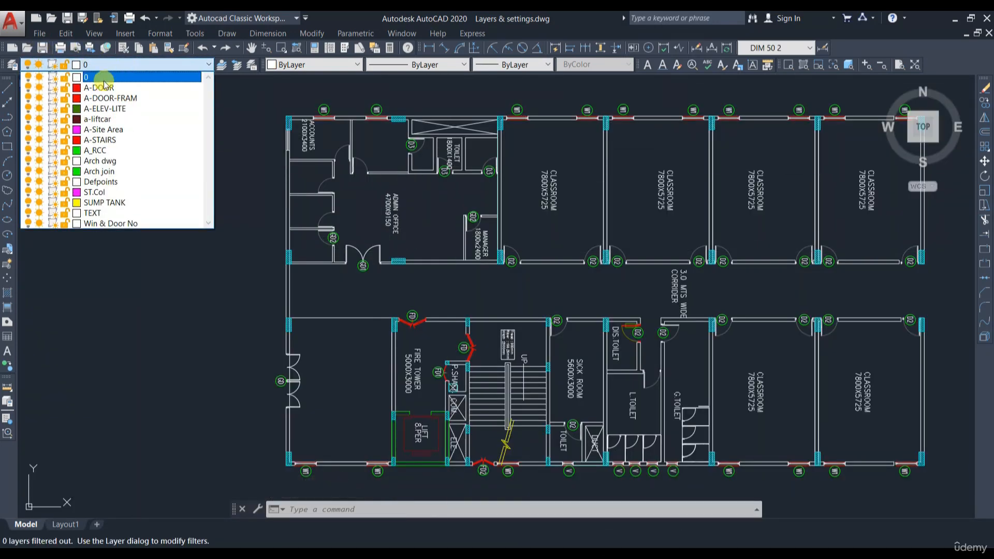
click(182, 318)
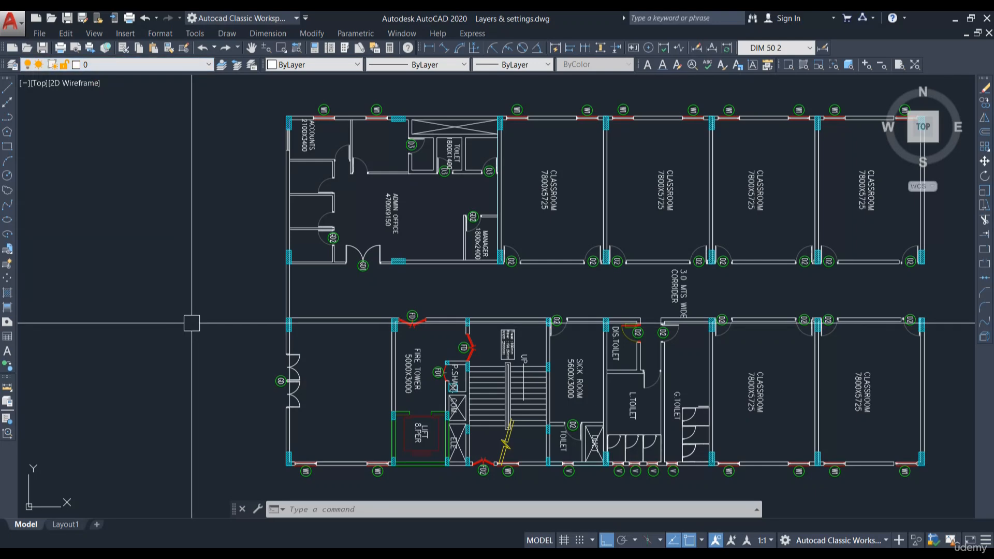
text(pu)
key(Return)
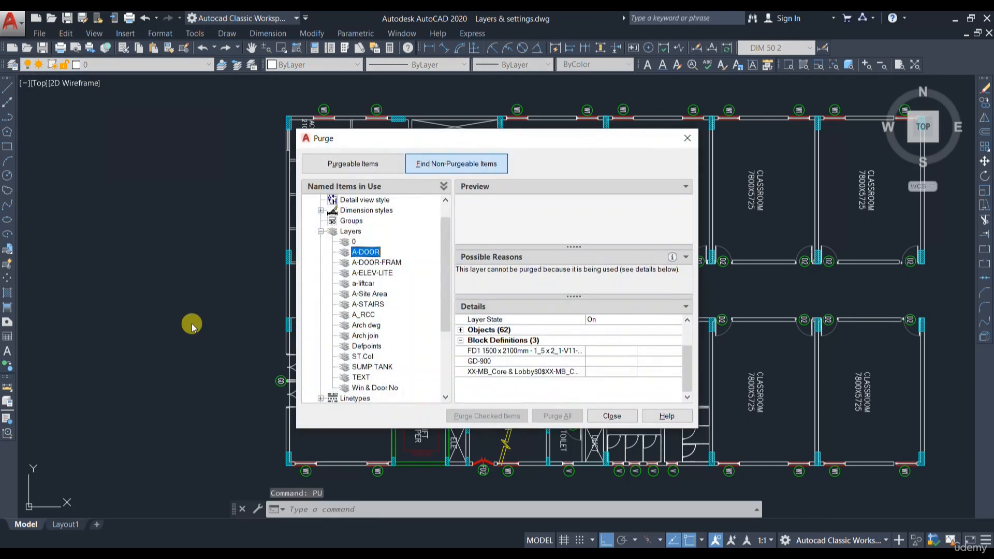
click(557, 416)
click(496, 285)
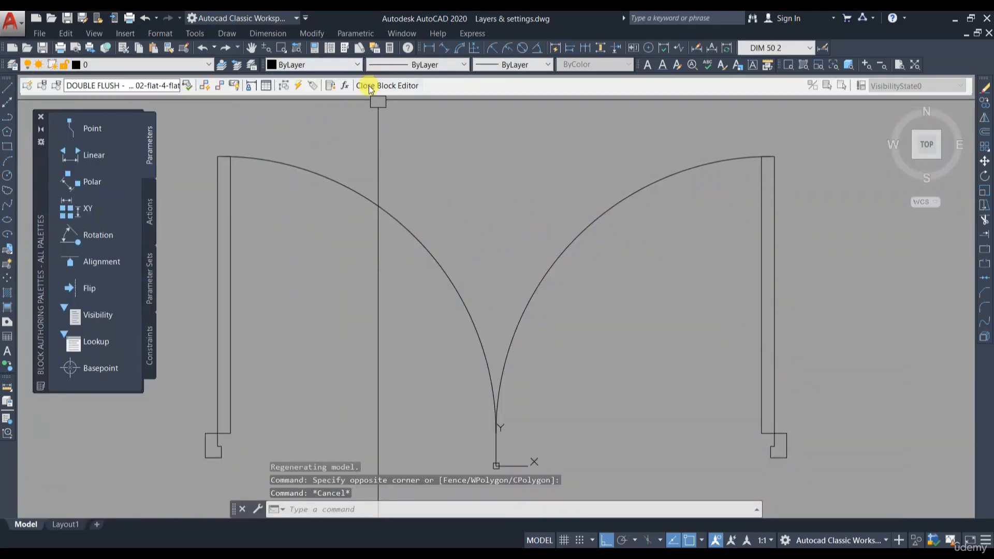
- Close the DOUBLE FLUSH door block and open the FD1 1500 x 2100mm door block at the fire tower entrance in the Block Editor
click(370, 89)
scroll(466, 336, down, 4)
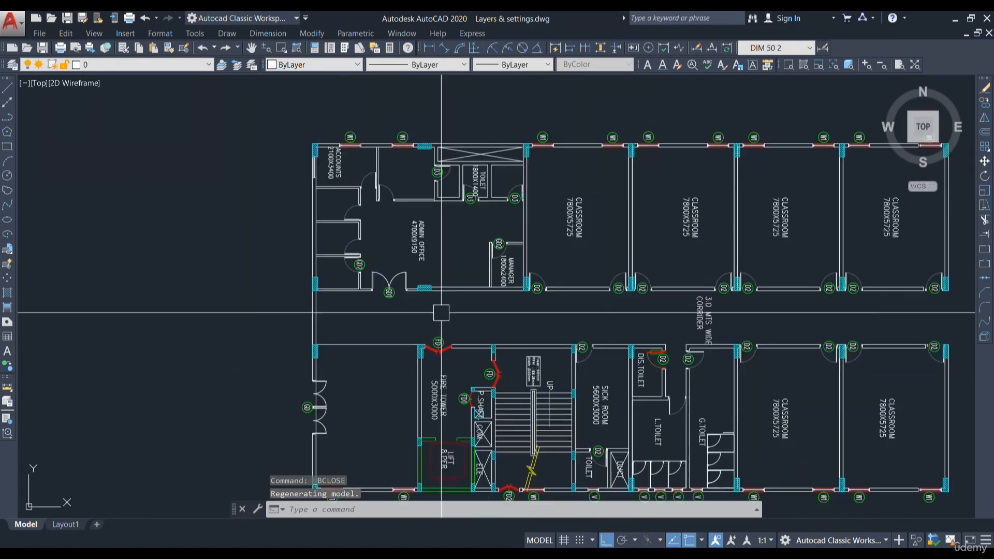
scroll(454, 307, up, 6)
scroll(454, 307, up, 4)
click(402, 297)
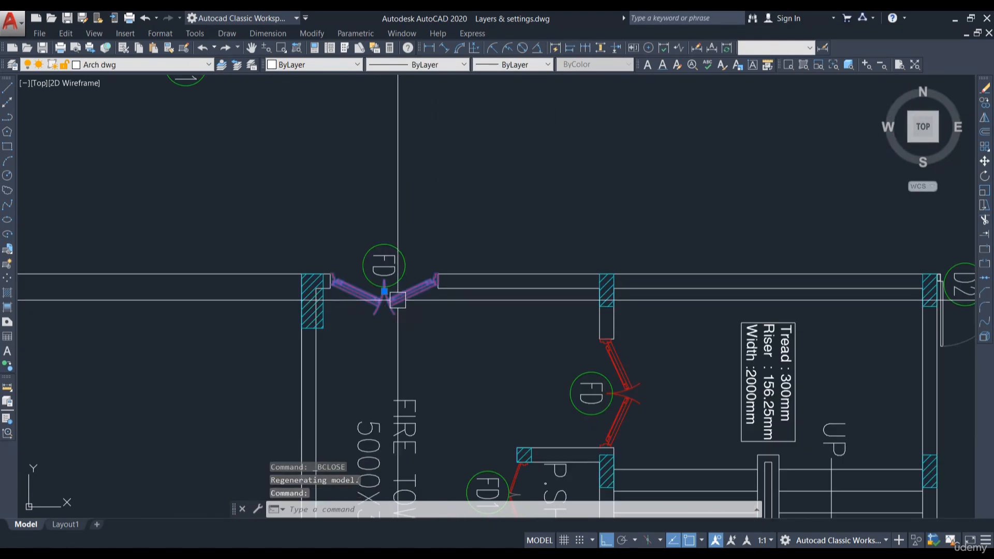
double_click(403, 297)
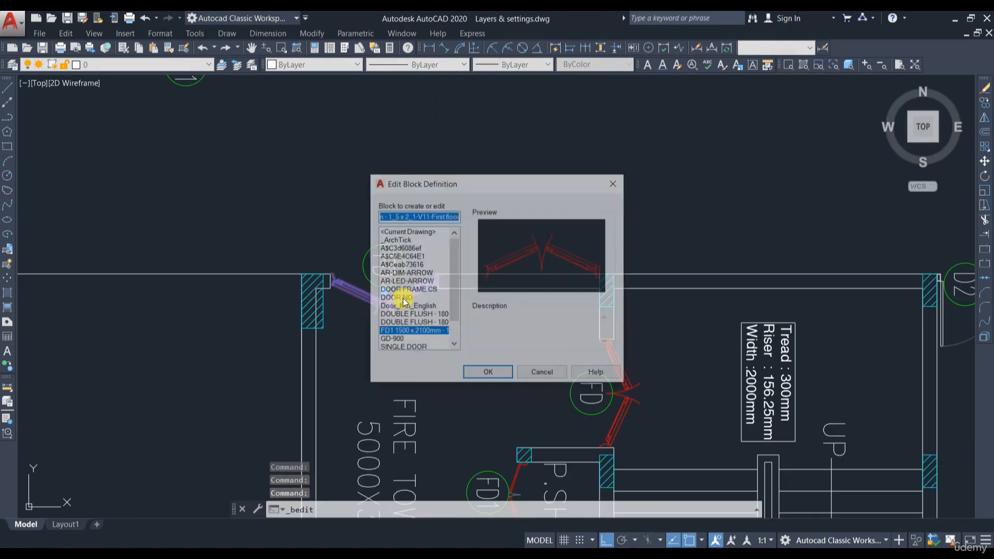
click(500, 373)
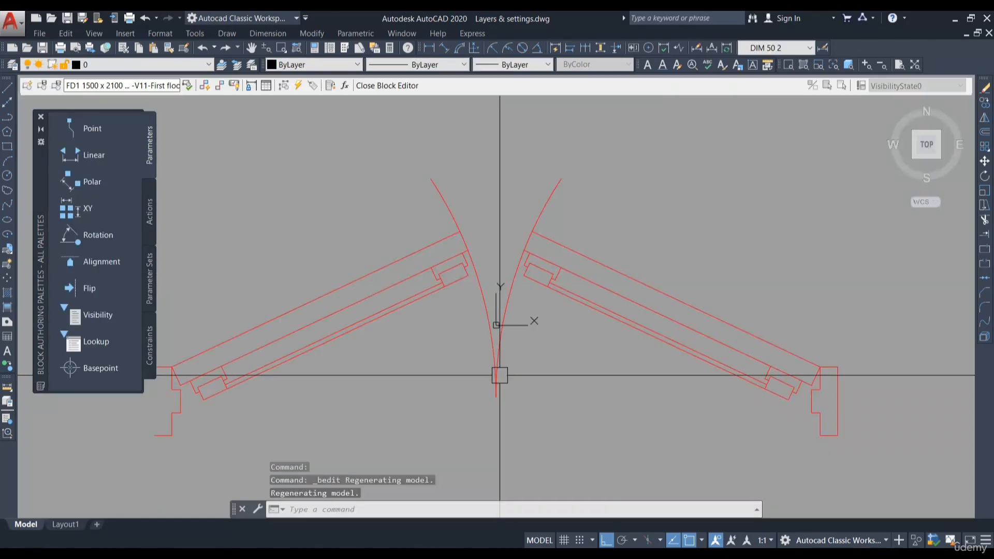
- Assign all geometry of the FD1 1500 x 2100mm door block to the Arch dwg layer and save the block changes
click(305, 196)
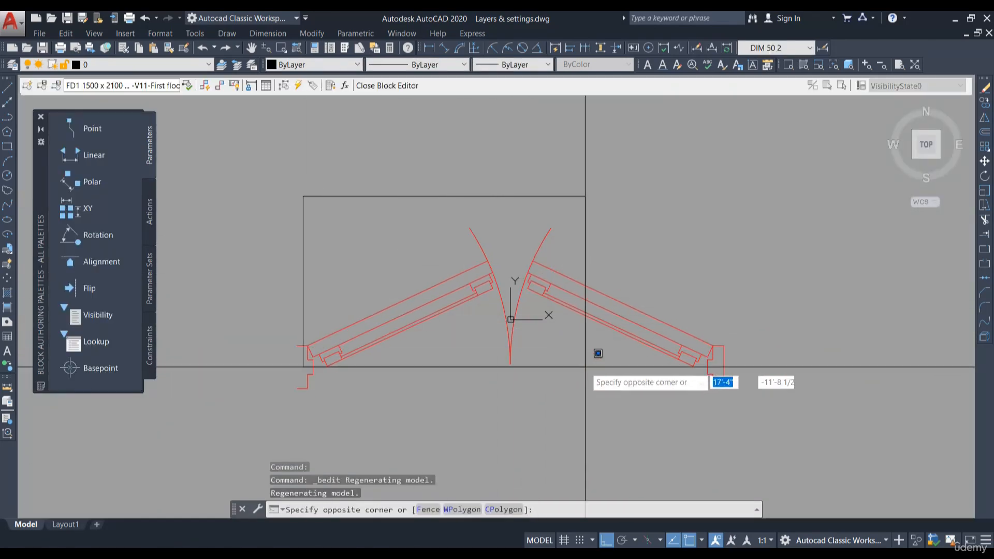
click(743, 422)
click(819, 434)
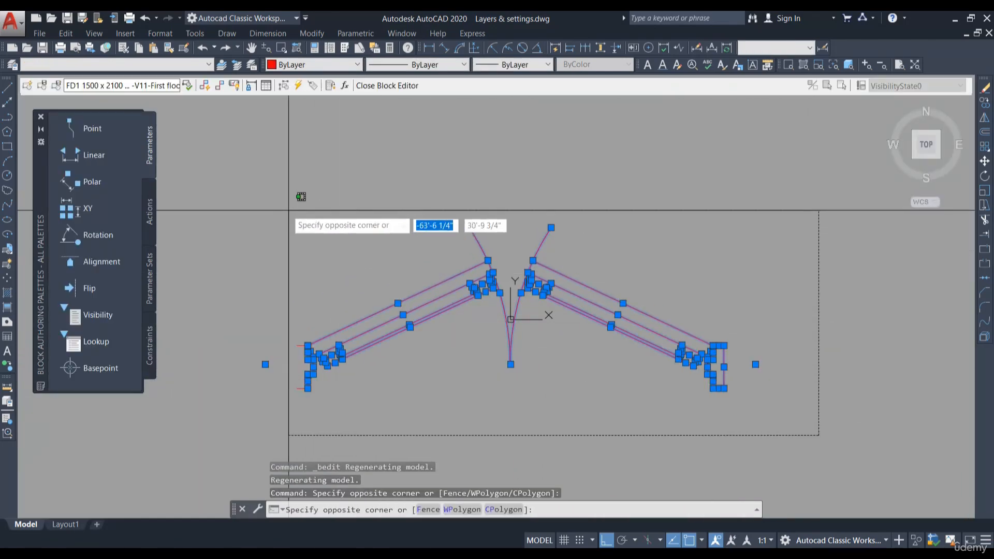
click(260, 197)
click(198, 65)
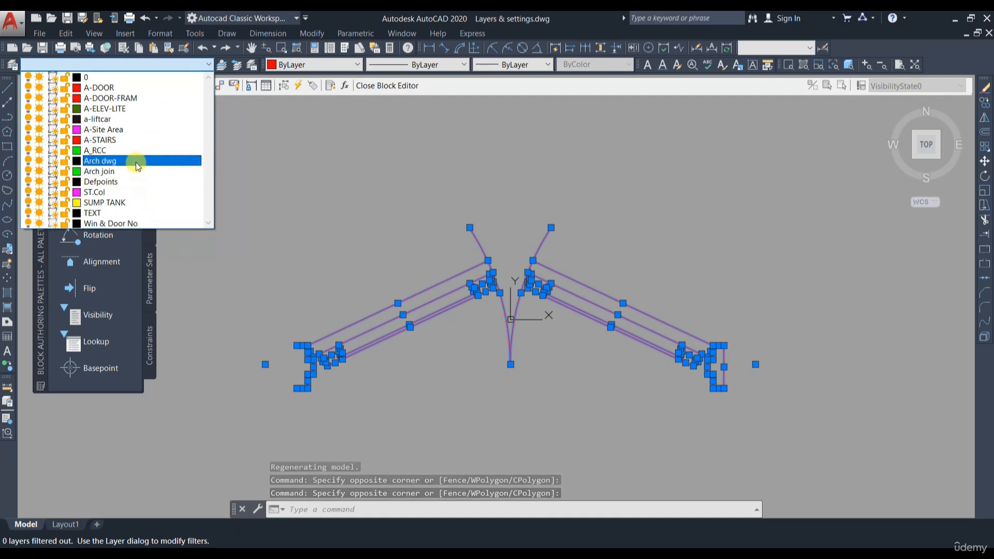
click(138, 163)
click(379, 86)
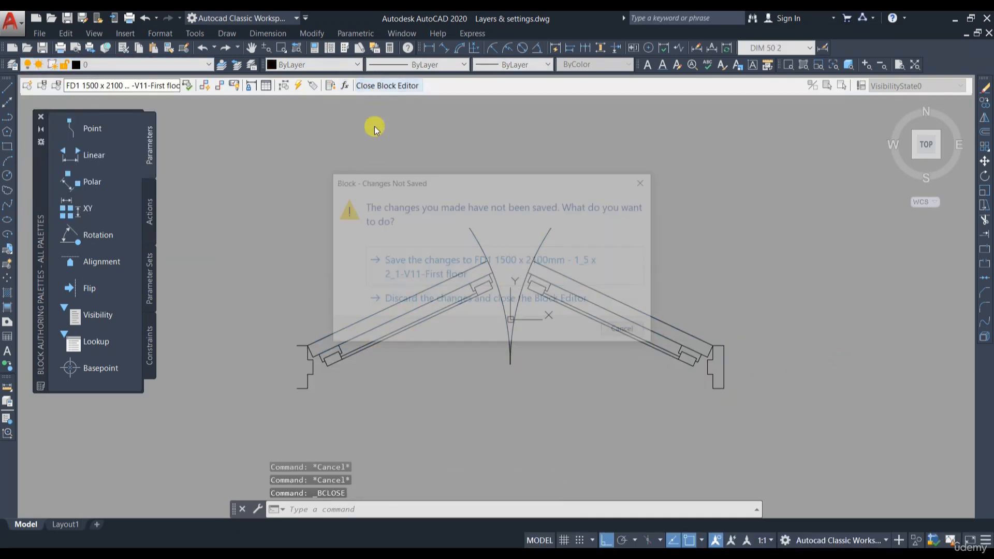
click(453, 260)
scroll(437, 233, down, 5)
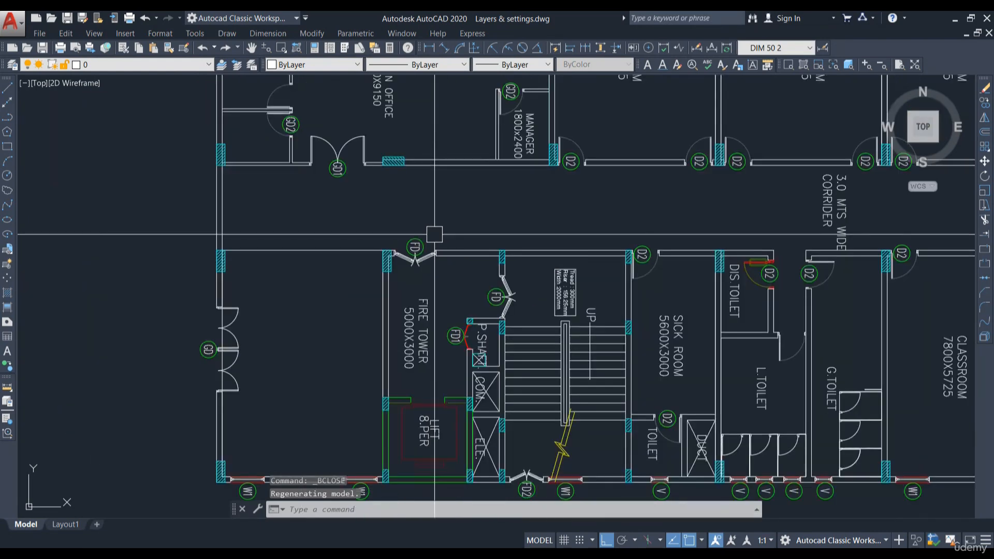
- Try to delete the A-DOOR layer in the Layer Properties Manager
click(13, 64)
click(266, 242)
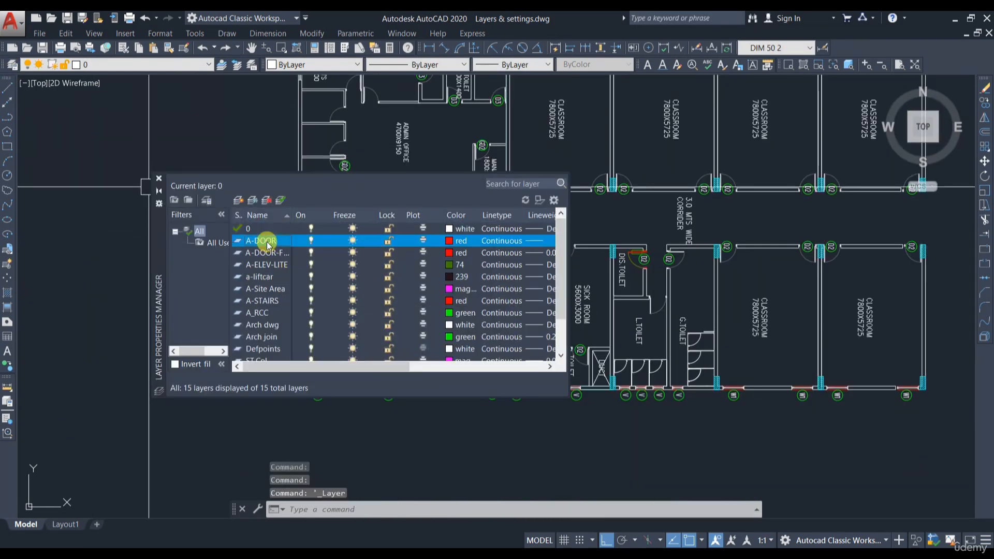
click(265, 201)
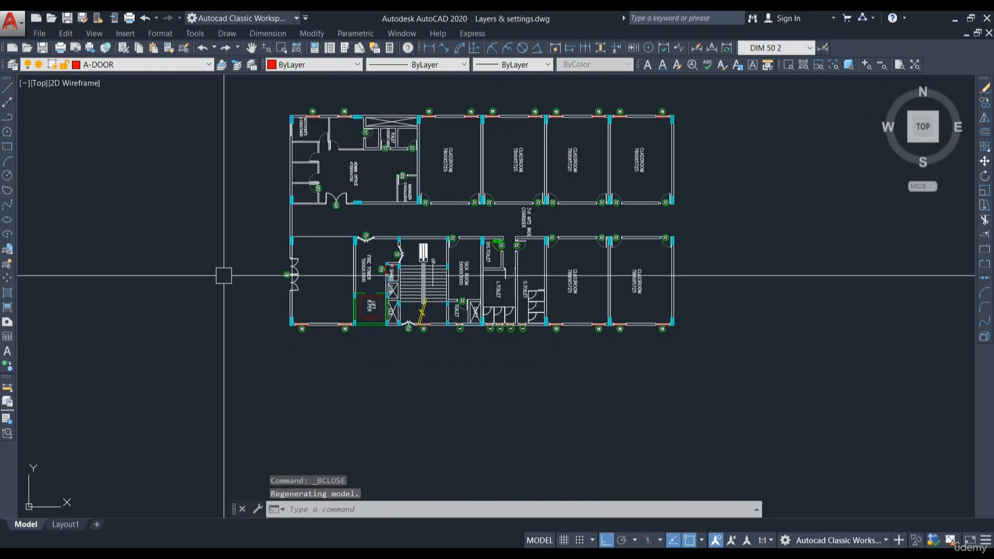
- Turn off and freeze the Win & Door No layer, and turn off the TEXT and ST.Col layers
click(203, 64)
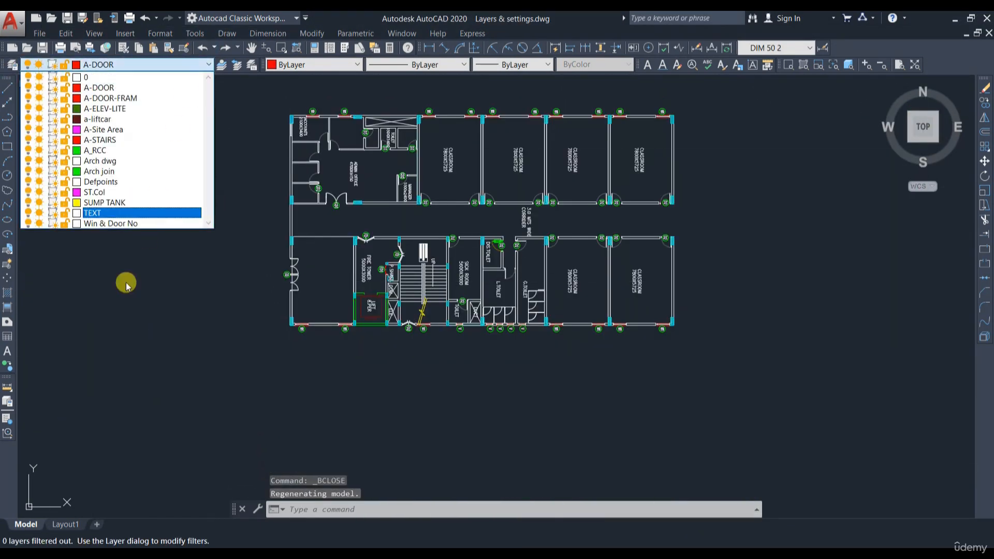
click(38, 225)
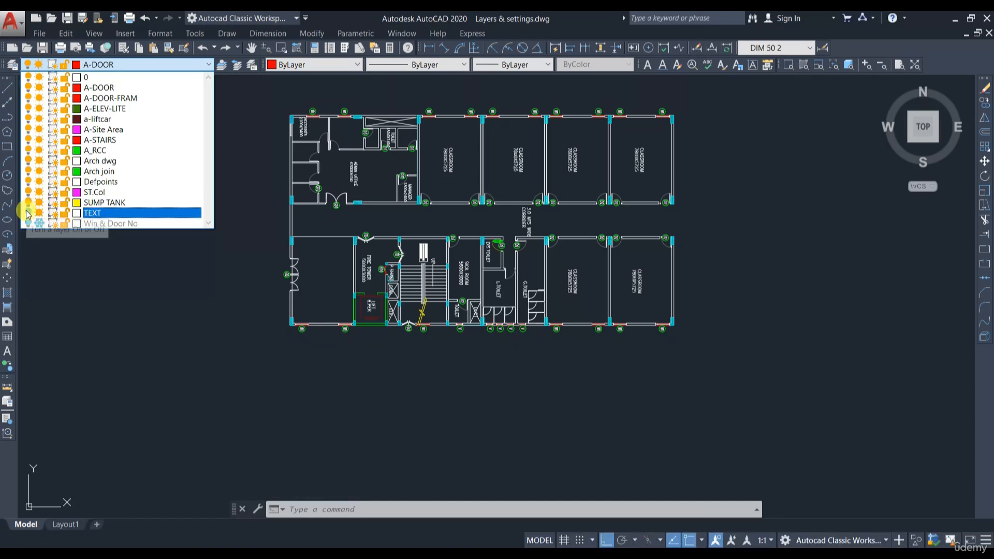
click(28, 212)
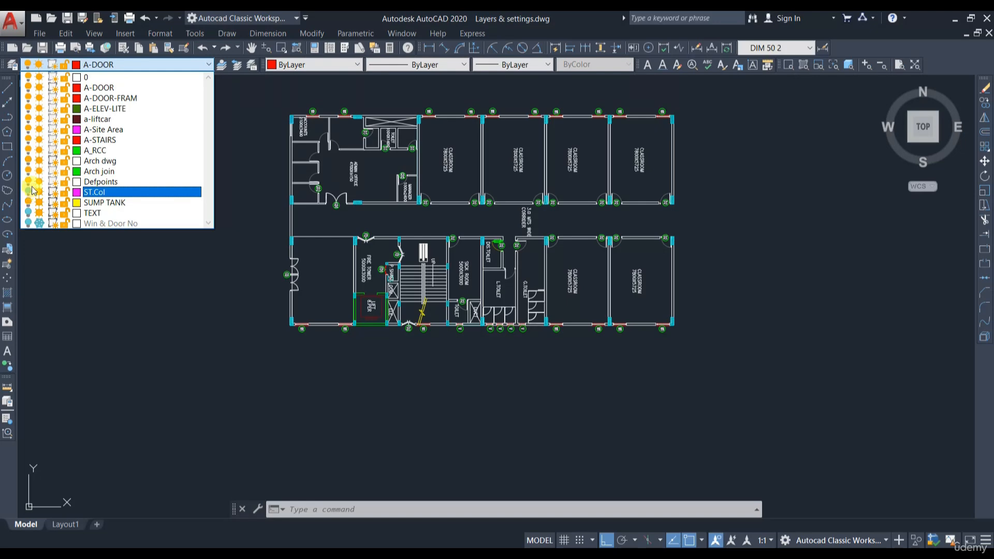
click(548, 322)
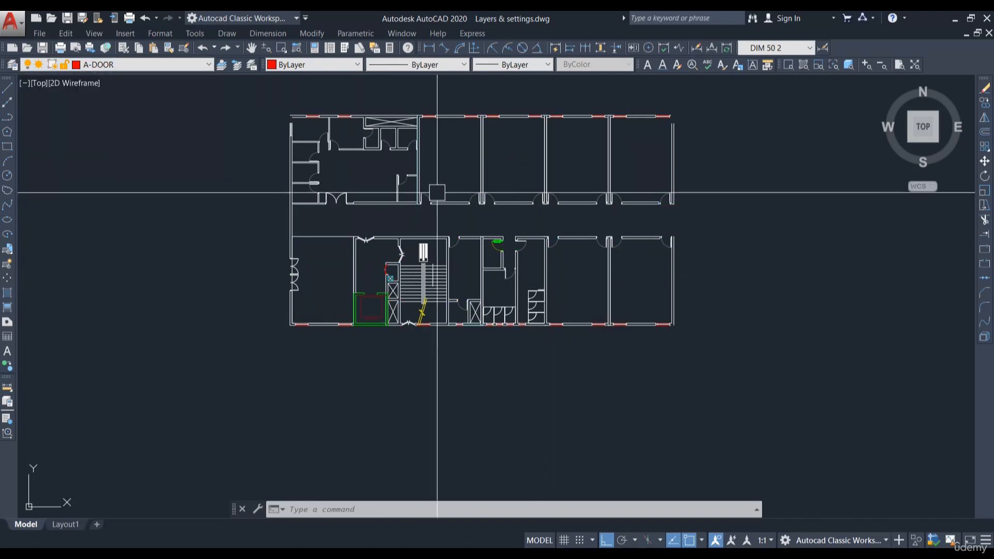
- Explode all visible geometry of the floor plan
scroll(515, 262, down, 2)
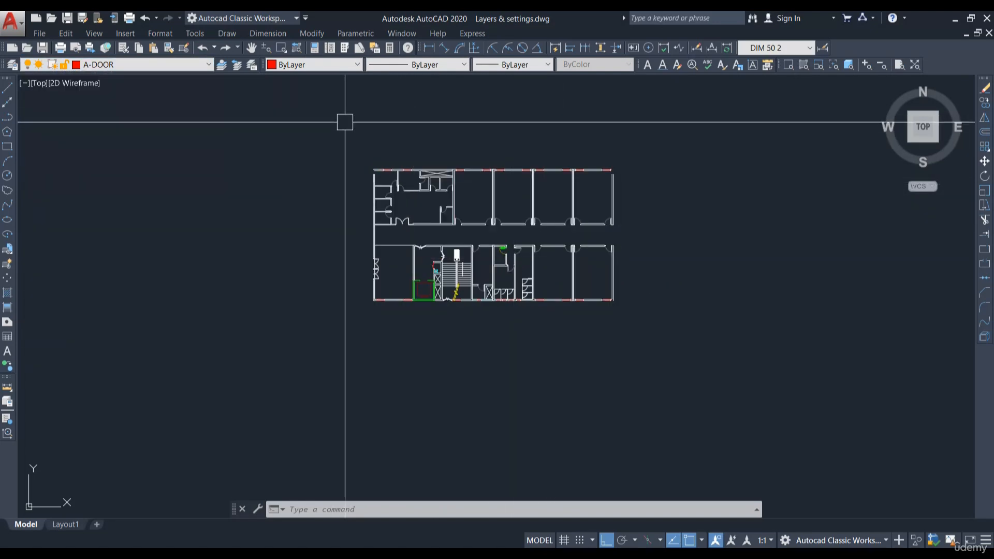
click(345, 122)
click(666, 357)
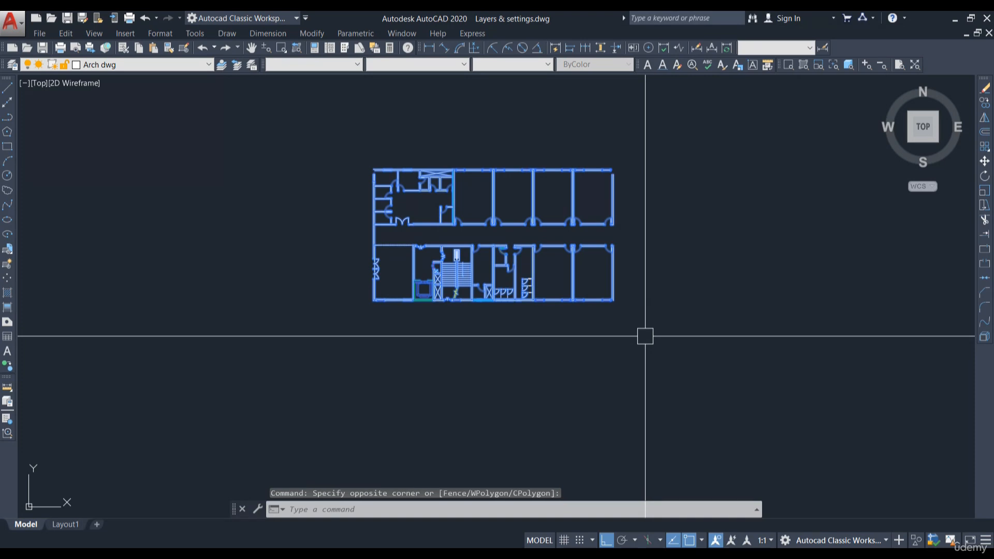
text(x)
key(Return)
scroll(602, 262, up, 5)
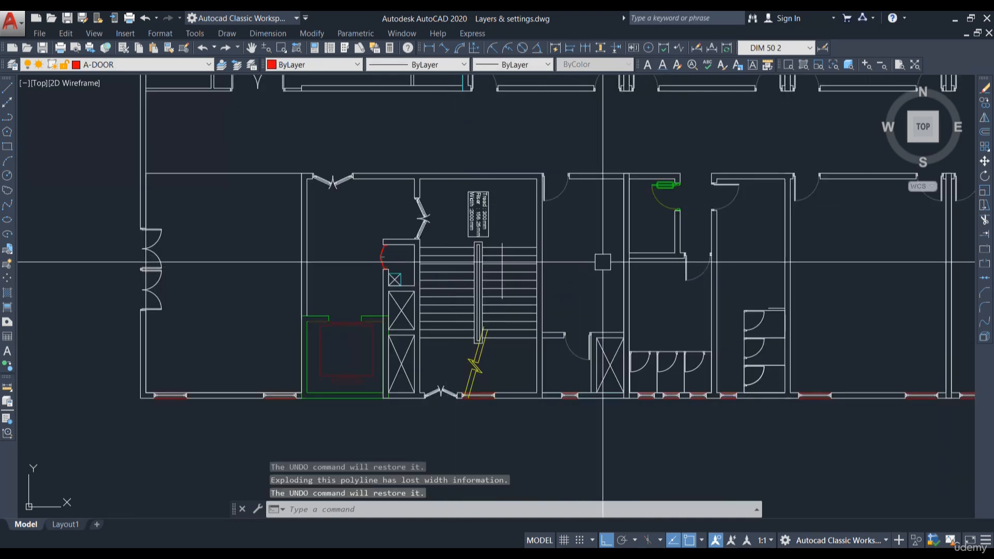
key(Escape)
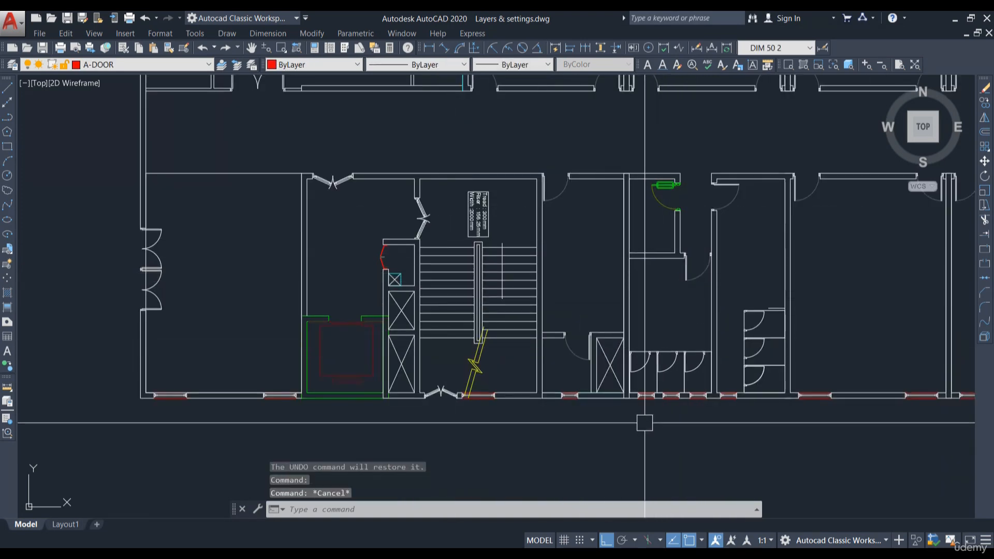
- Examine the layer and grouping of an exploded toilet window and of the door arc beside the classroom wall
scroll(645, 423, up, 5)
click(645, 335)
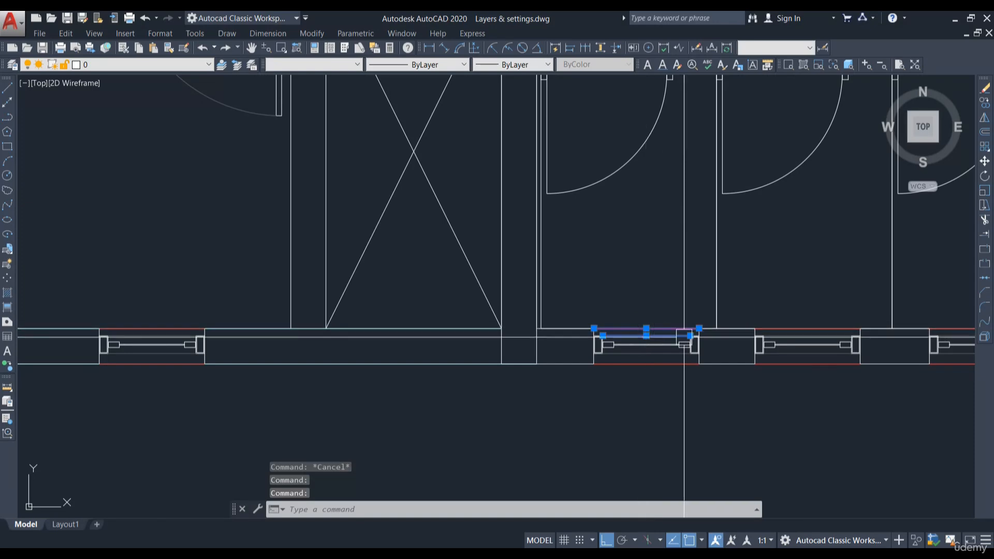
scroll(684, 336, down, 8)
key(Escape)
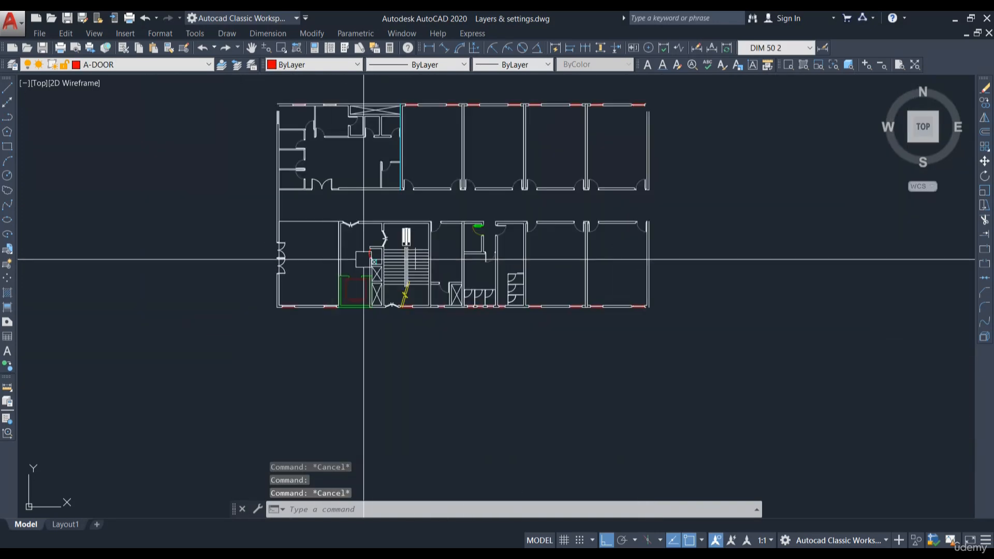
middle_drag(380, 113, 376, 169)
scroll(377, 169, up, 6)
click(440, 248)
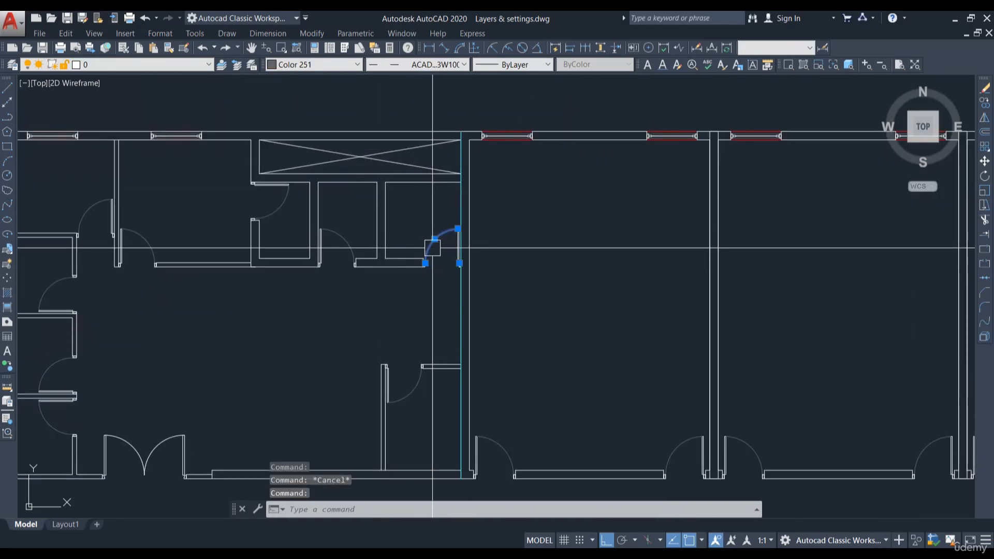
scroll(452, 243, up, 6)
key(Escape)
- Move all visible floor plan geometry to the Arch dwg layer
scroll(451, 242, down, 12)
click(211, 122)
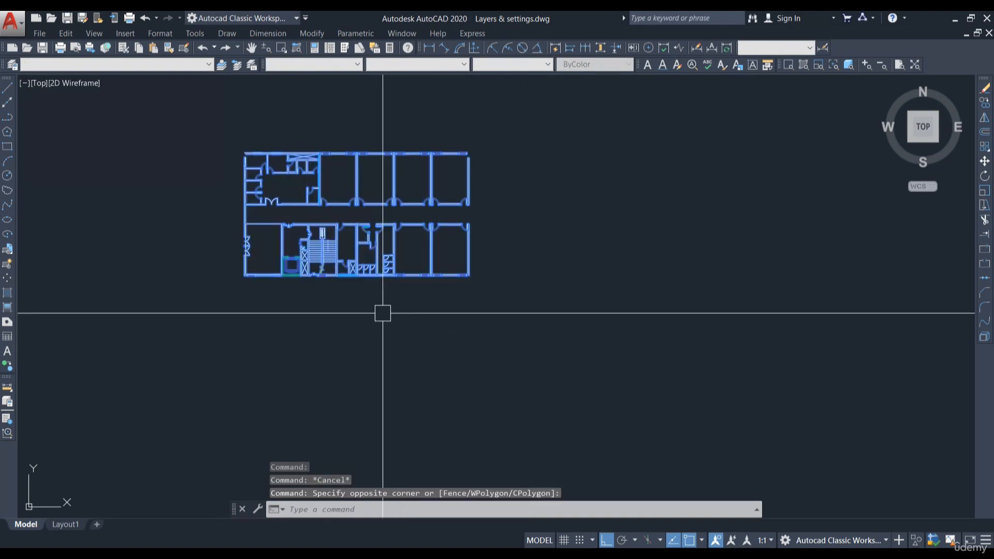
click(135, 64)
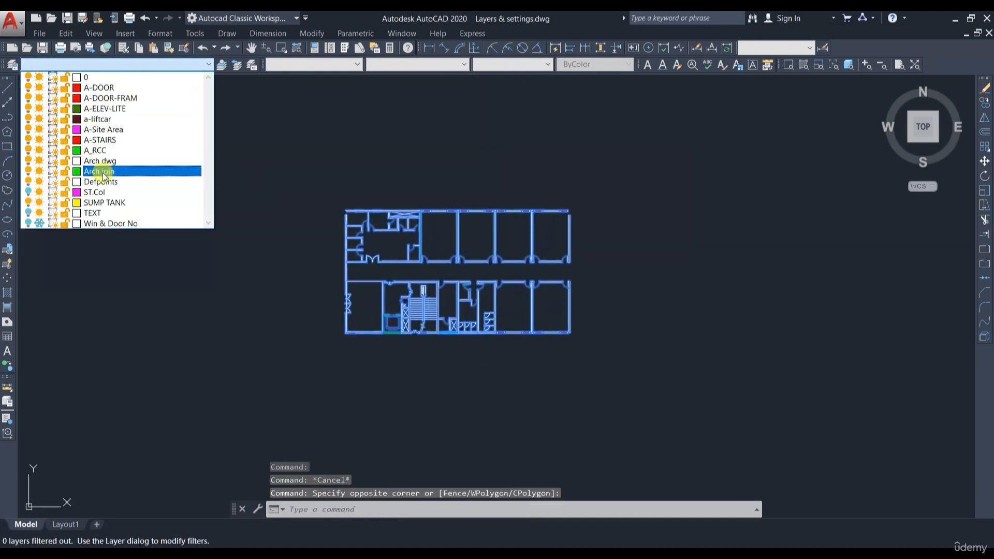
click(100, 161)
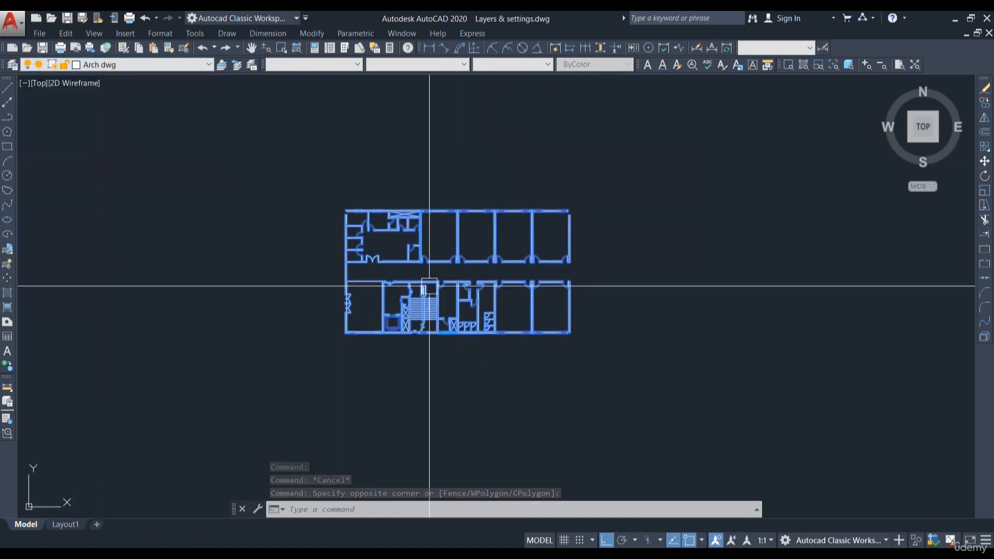
key(Escape)
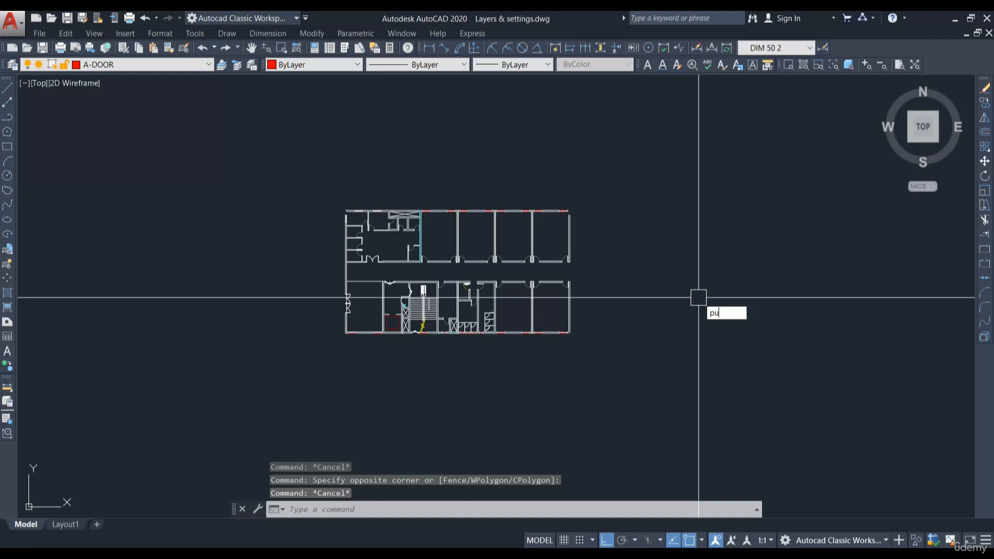
- Purge all unused items from the drawing, repeating the purge for items freed by the first pass
text(pu)
key(Return)
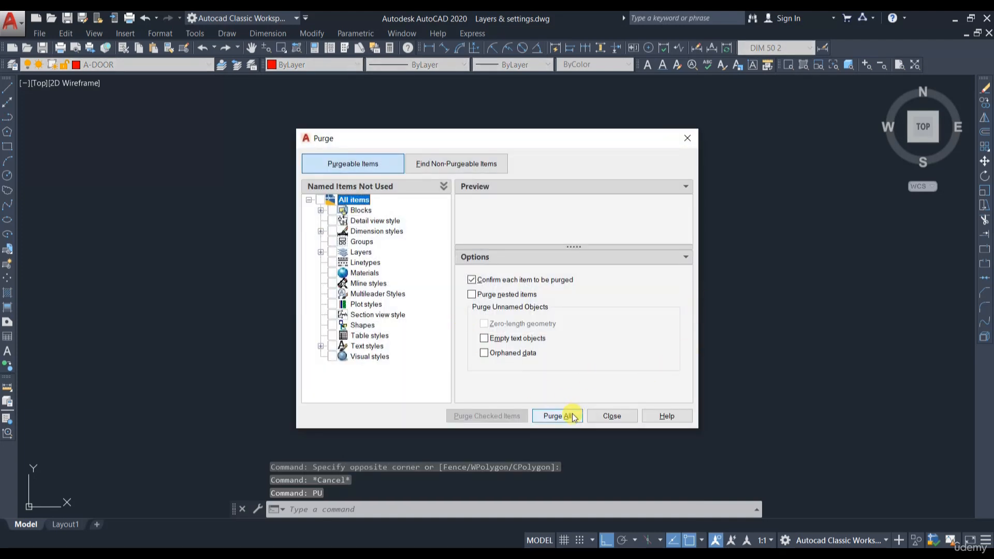
click(556, 416)
click(519, 275)
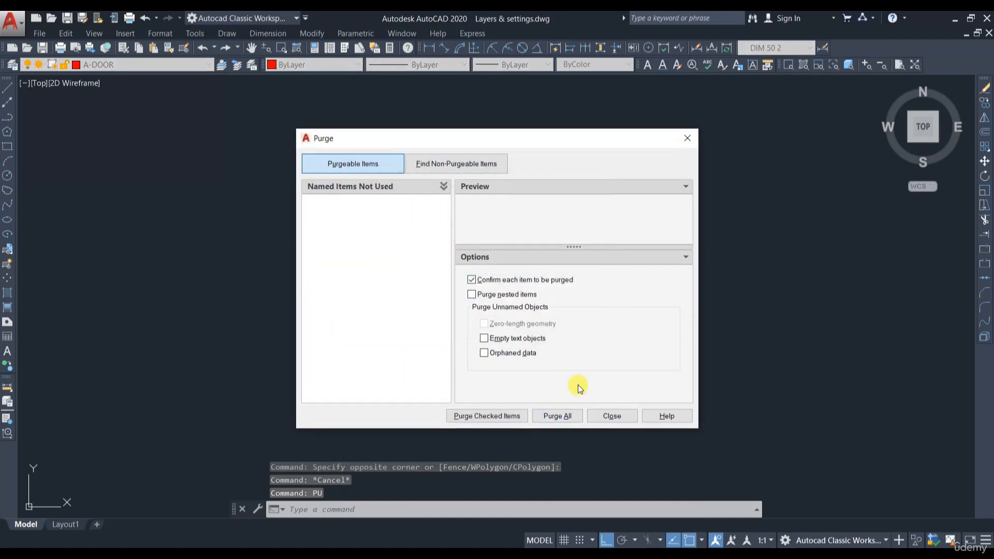
click(557, 416)
click(519, 283)
click(606, 416)
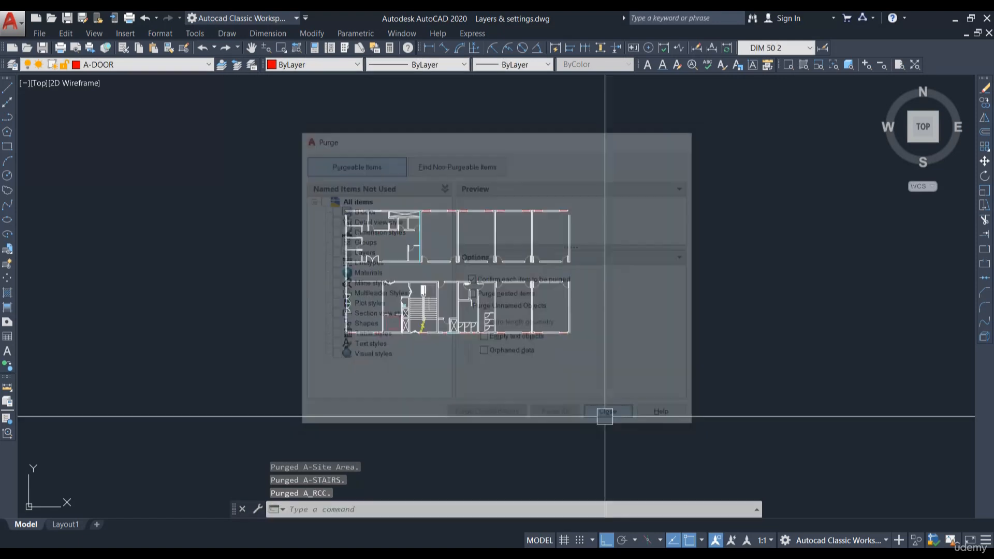
- Try to delete the A-DOOR layer in the layer properties manager
click(155, 64)
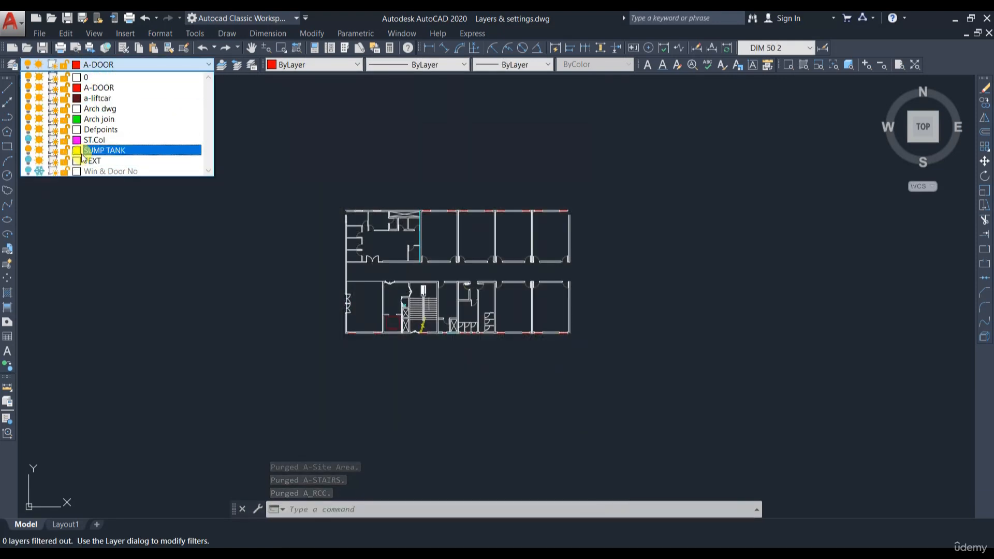
click(11, 64)
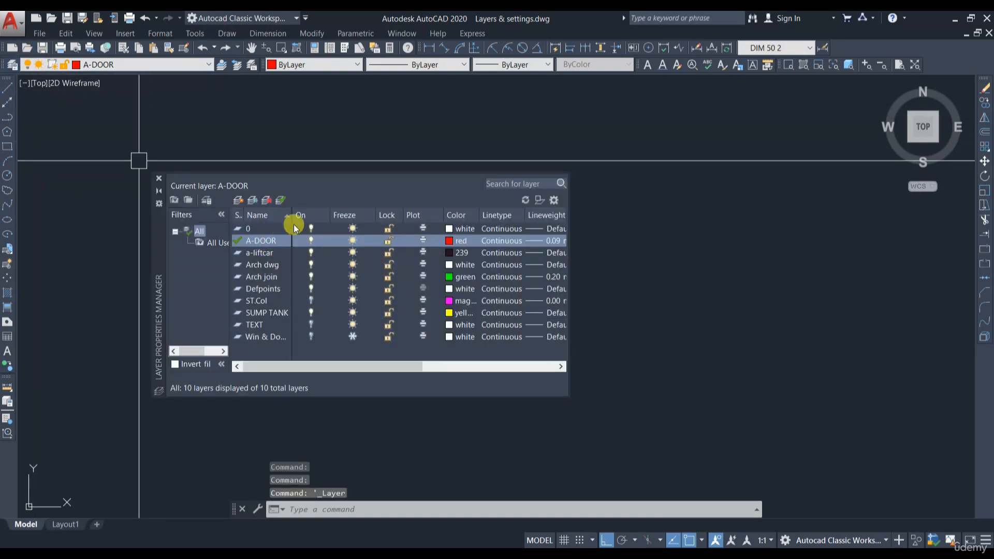
click(267, 200)
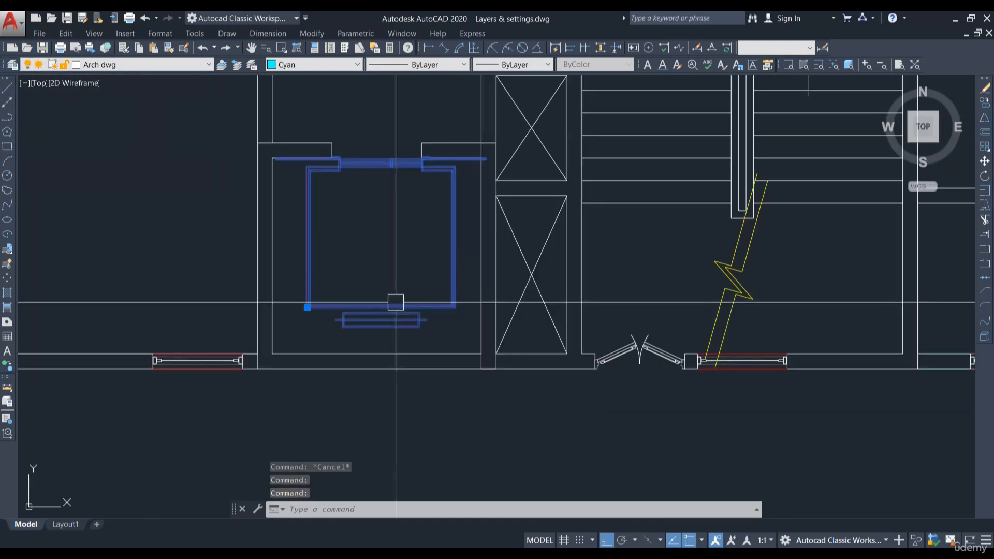
- Explode the lift car block beside the staircase and check the layer of its lower edge line
text(x)
key(Return)
click(399, 306)
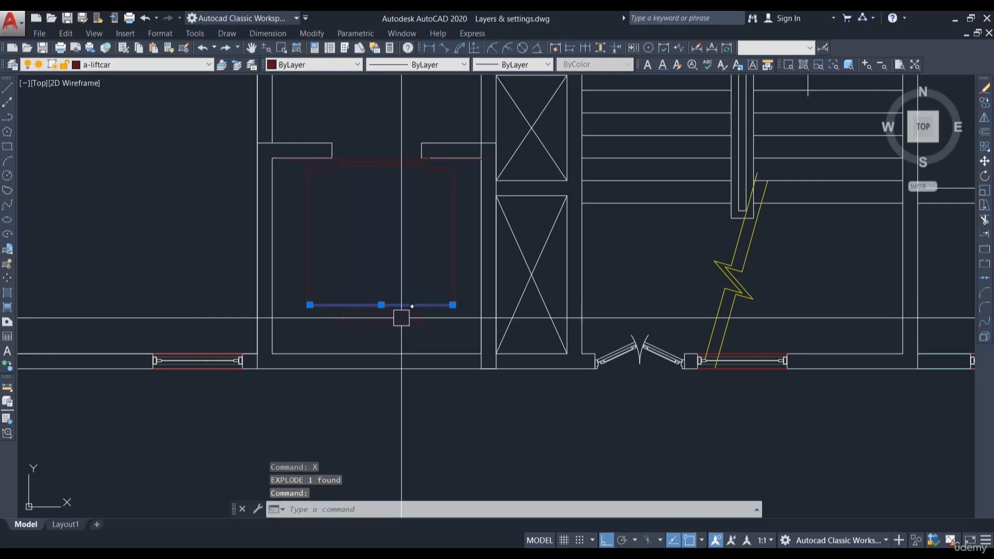
key(Escape)
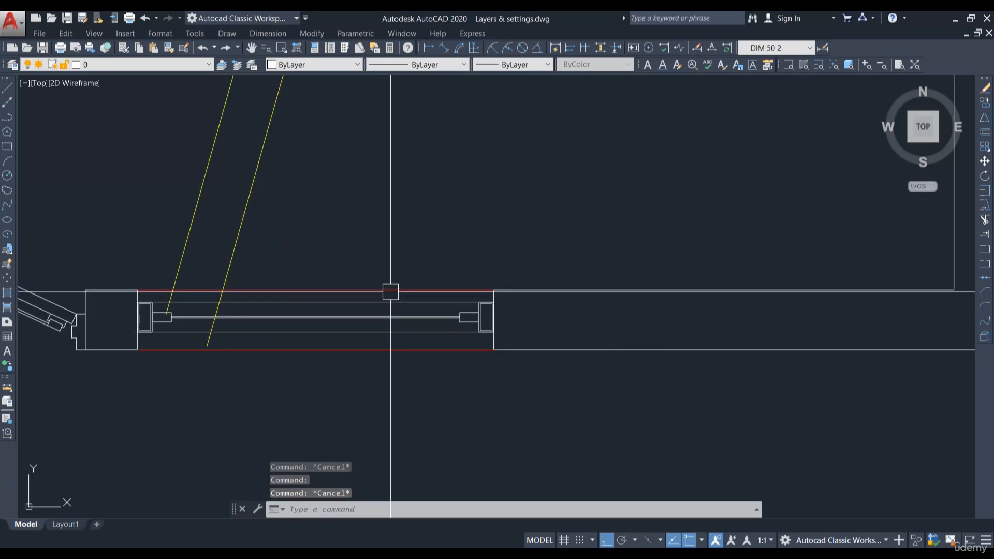
- Check the layer and colour of the red lines along the window below the staircase
click(390, 291)
key(Escape)
click(375, 350)
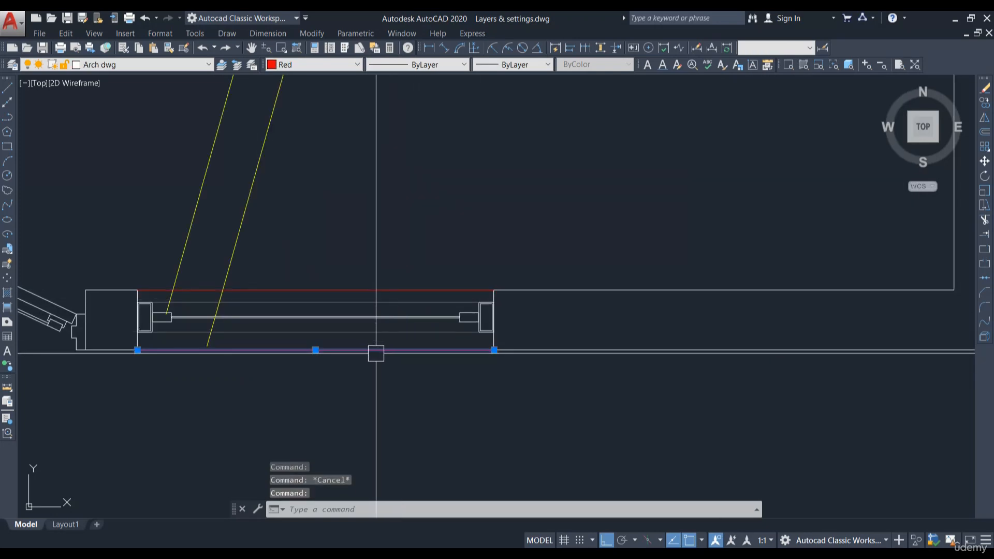
scroll(376, 354, down, 2)
scroll(262, 347, up, 2)
key(Escape)
scroll(348, 337, down, 10)
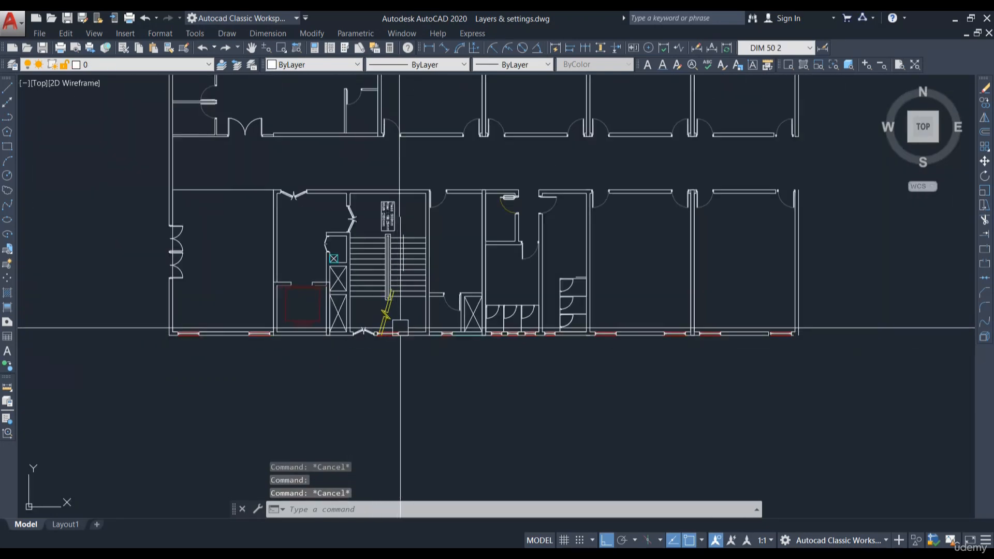
- Move the entire visible floor plan to the Arch dwg layer and save the drawing
click(244, 147)
click(559, 378)
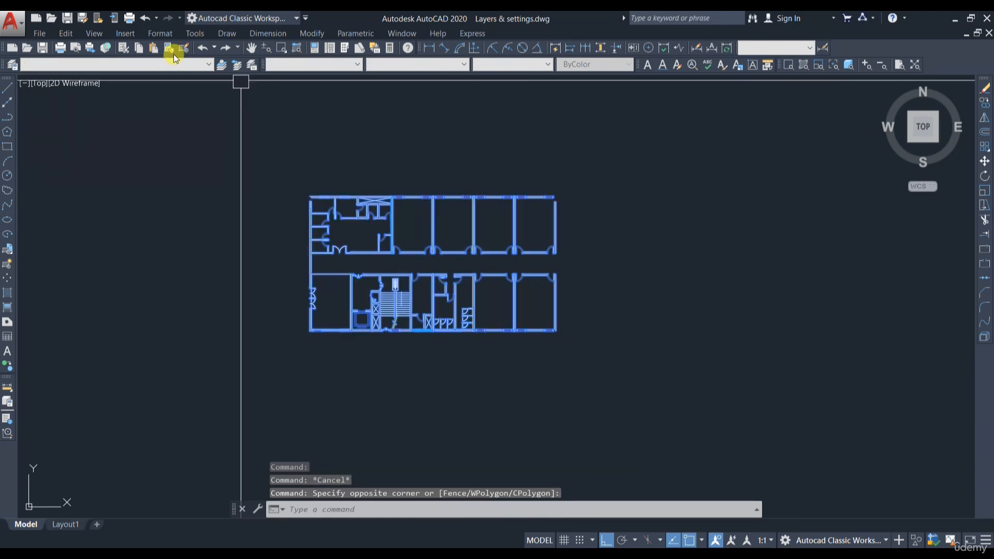
click(171, 66)
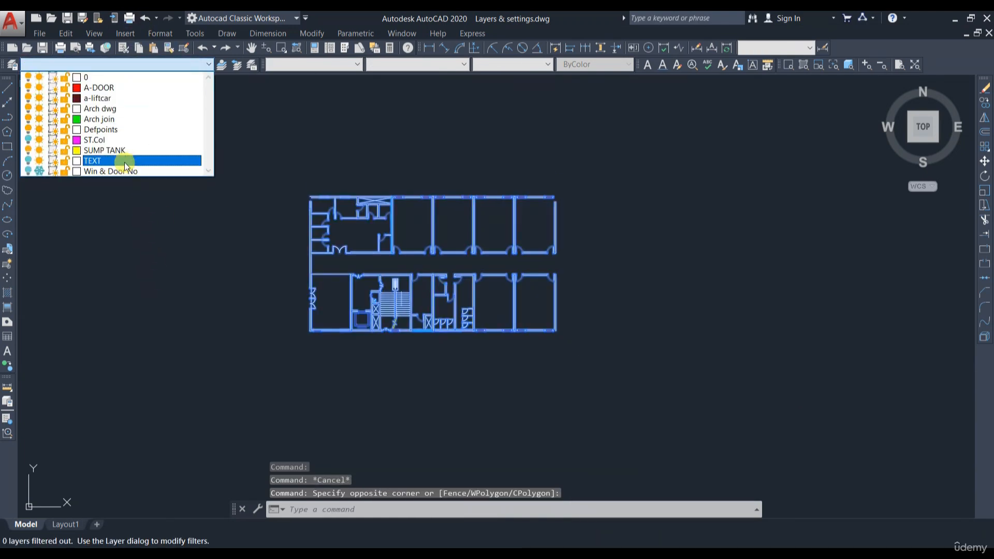
click(116, 110)
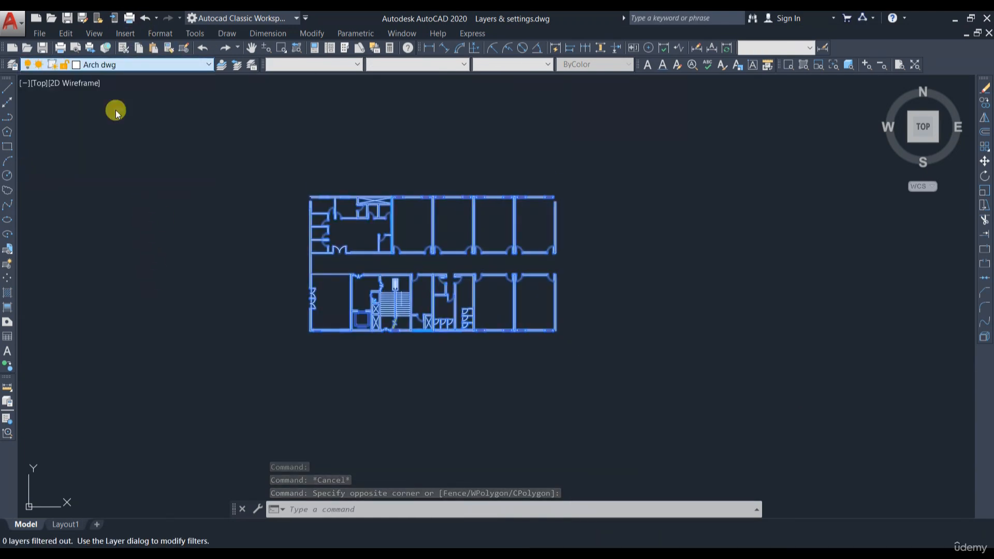
key(Escape)
key(ctrl+s)
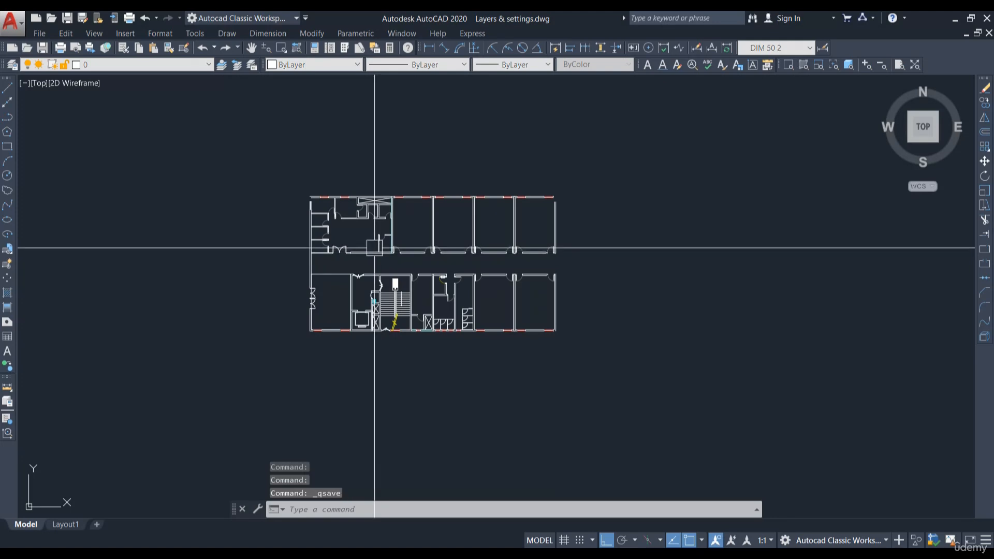
- Delete the A-DOOR layer from the drawing
click(11, 66)
click(264, 242)
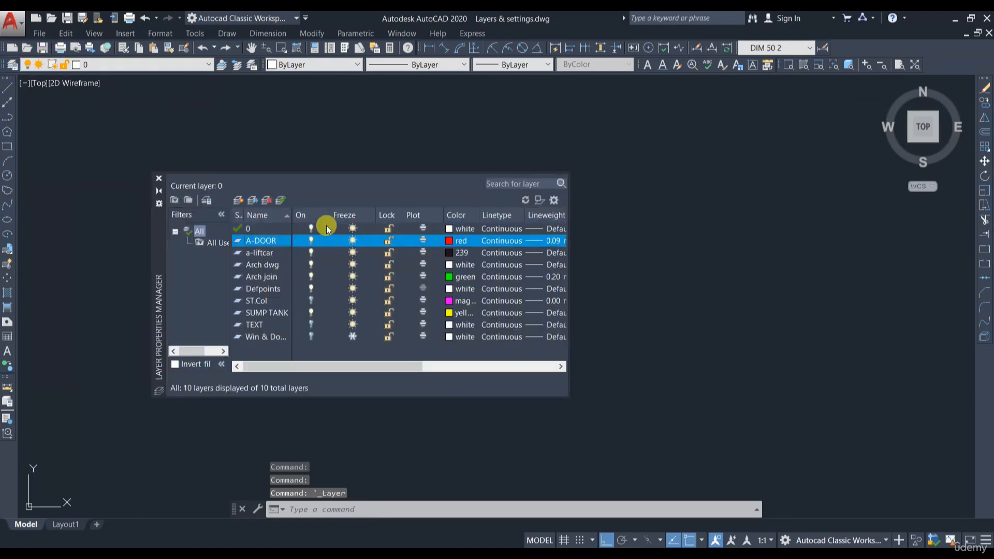
click(267, 200)
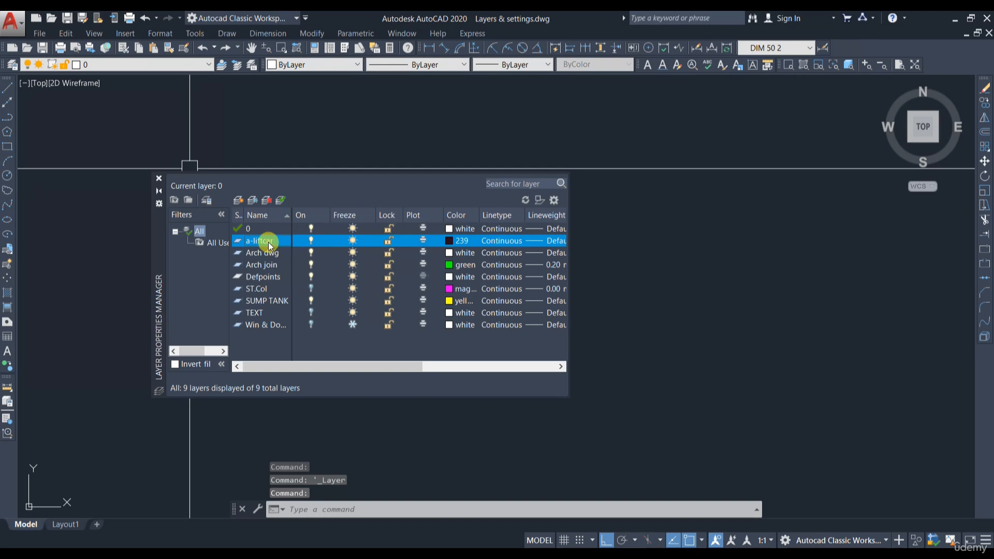
- Try to delete the a-liftcar layer, and close the layer properties manager
click(265, 201)
click(564, 312)
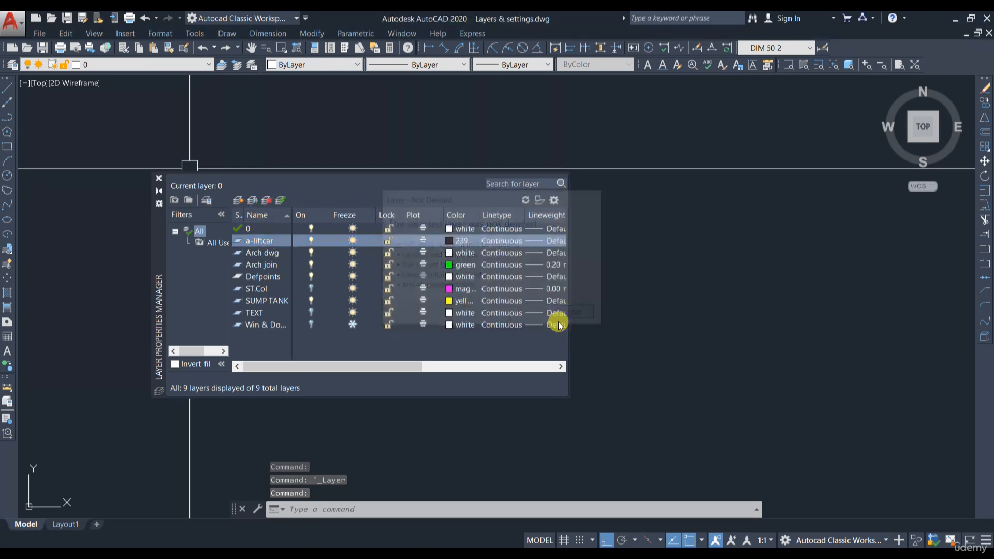
click(658, 342)
key(Escape)
key(Escape)
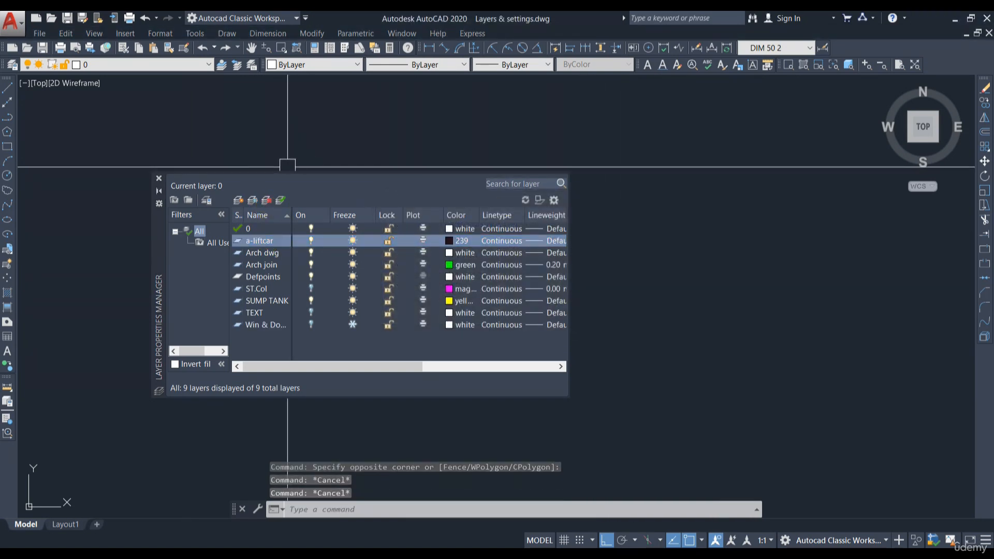
click(164, 178)
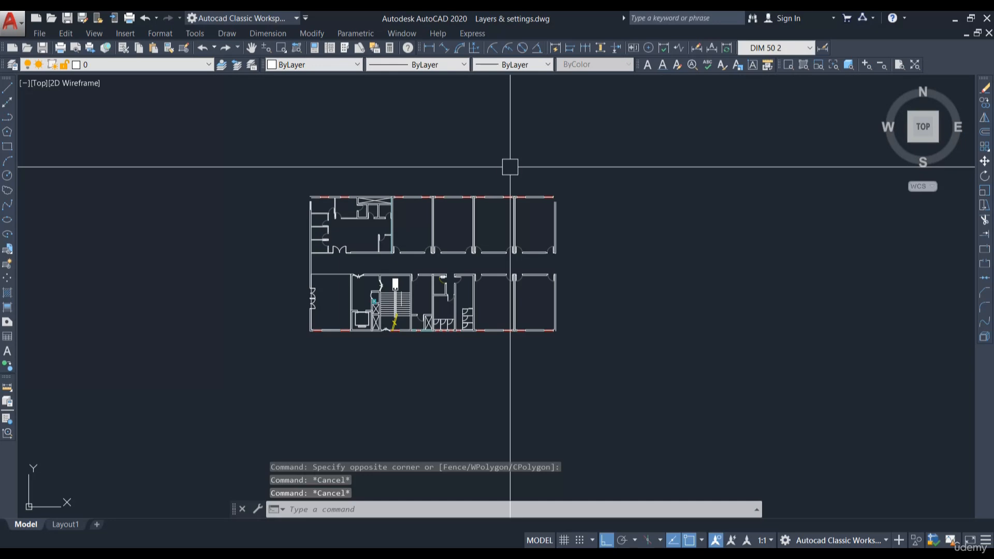
- Purge all unused items from the drawing in two passes, including the unused block and the layer it frees
text(PU)
key(Return)
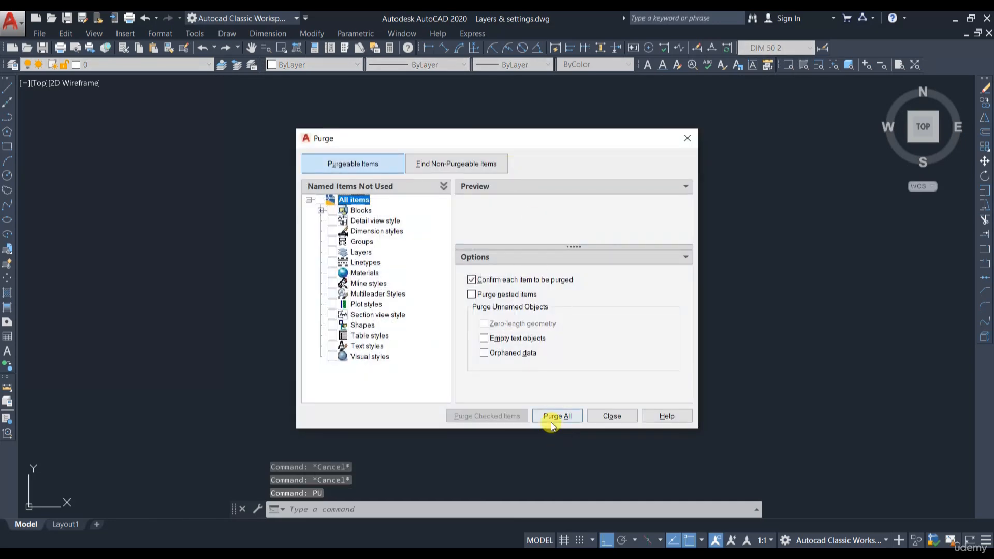
click(551, 418)
click(508, 272)
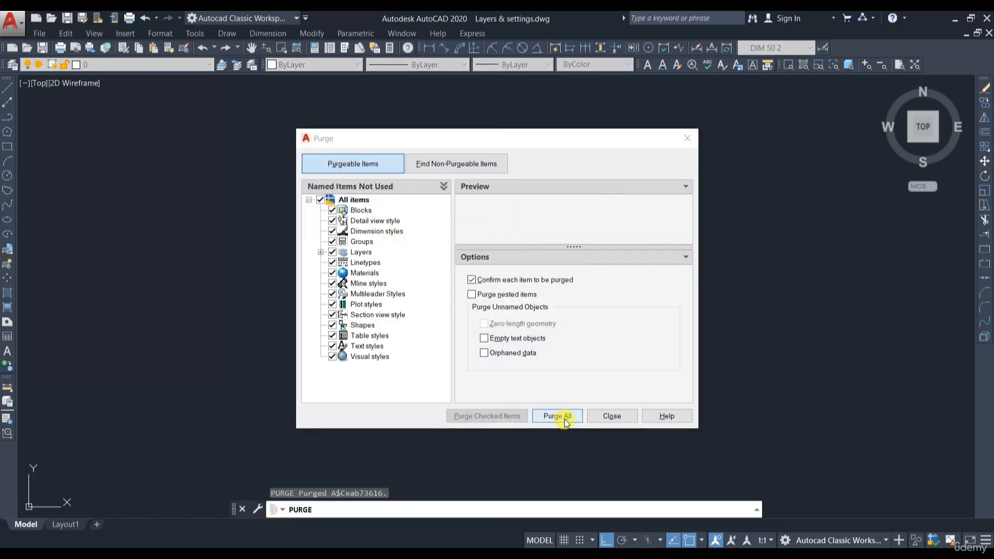
click(563, 417)
click(521, 277)
click(613, 417)
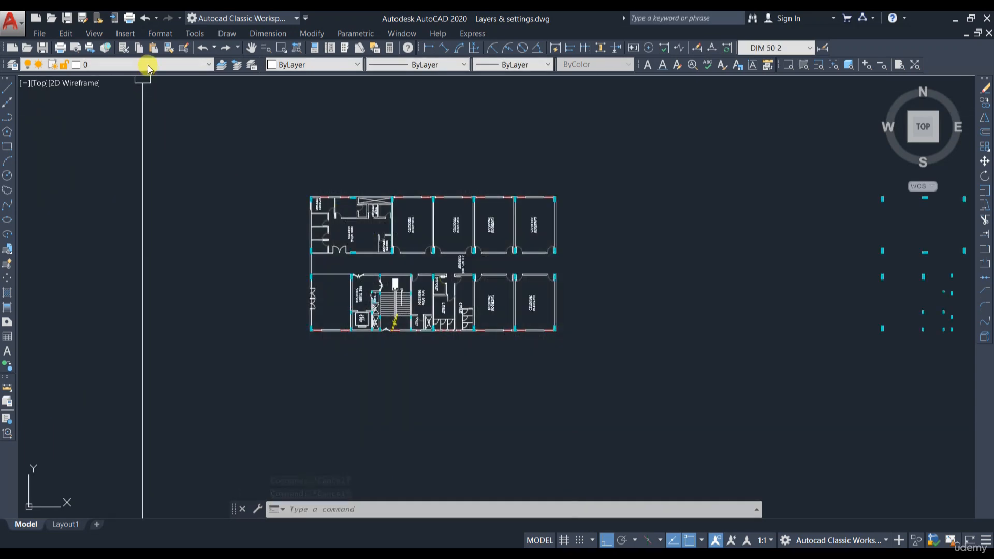
- Thaw the Win & Door No layer to show the door and window tags on the floor plan
click(148, 65)
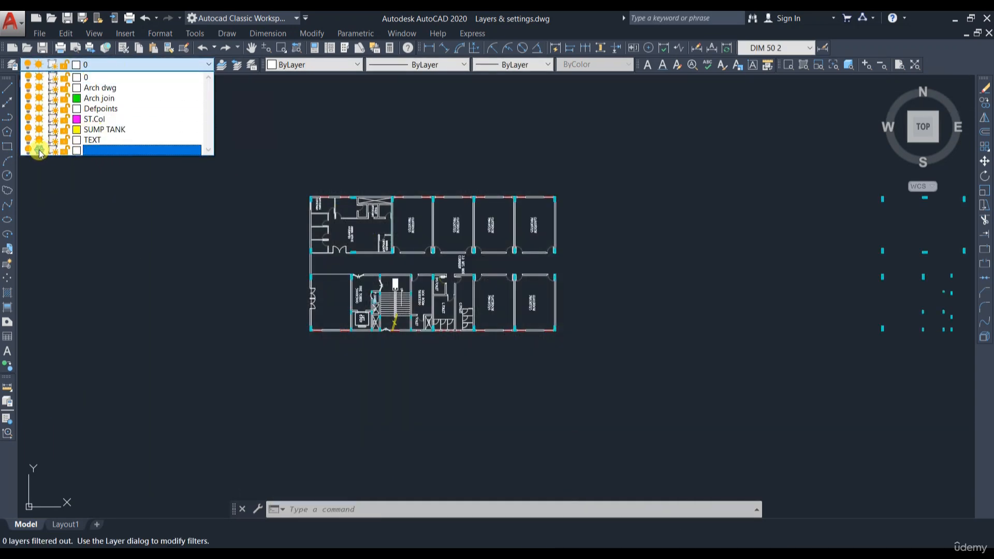
scroll(345, 235, up, 4)
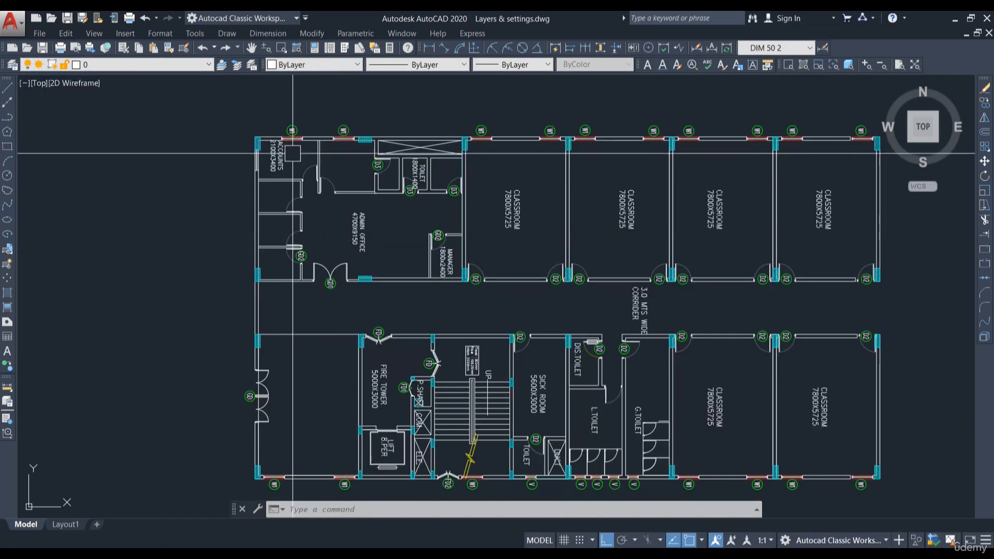
scroll(449, 311, down, 3)
- Try to delete the Arch join layer through the layer properties manager
click(157, 65)
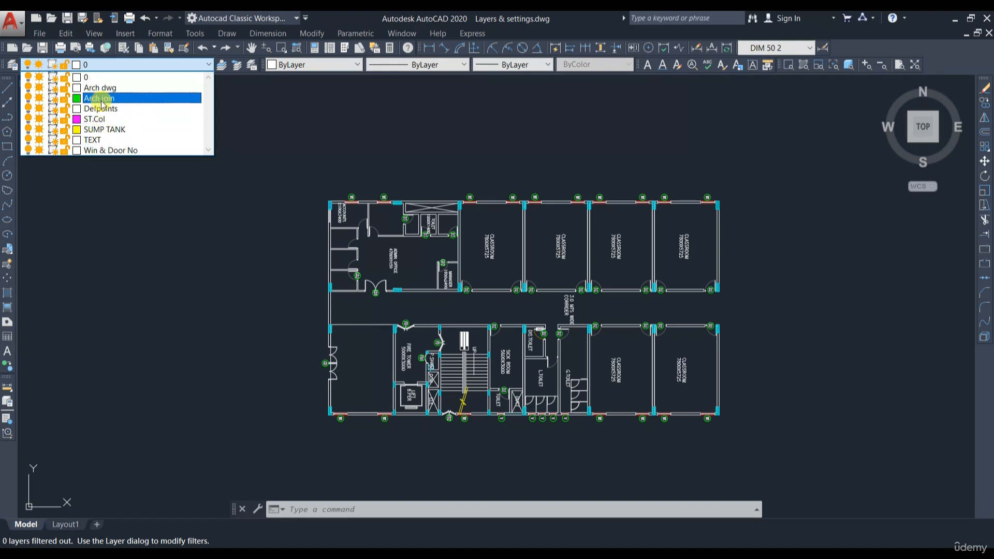
click(12, 65)
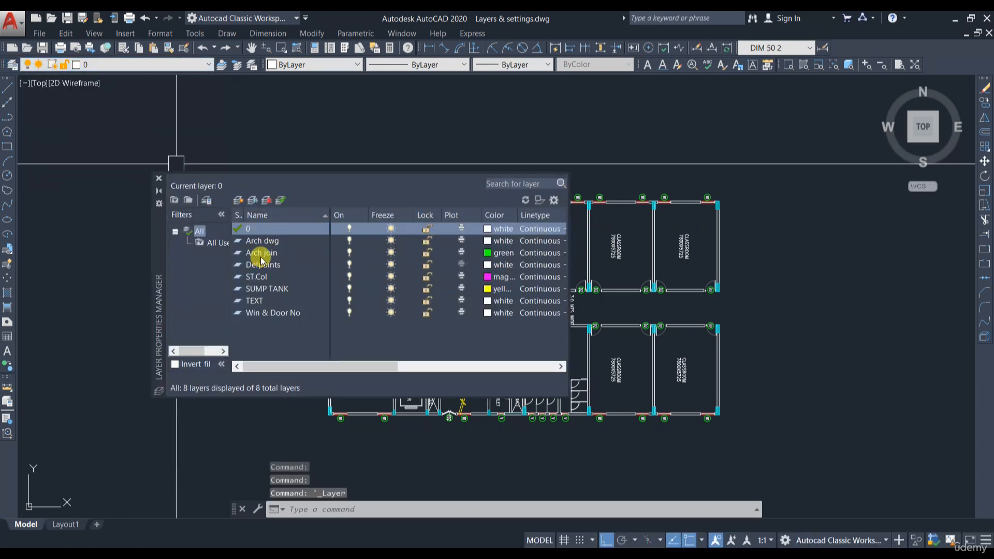
click(267, 253)
click(266, 201)
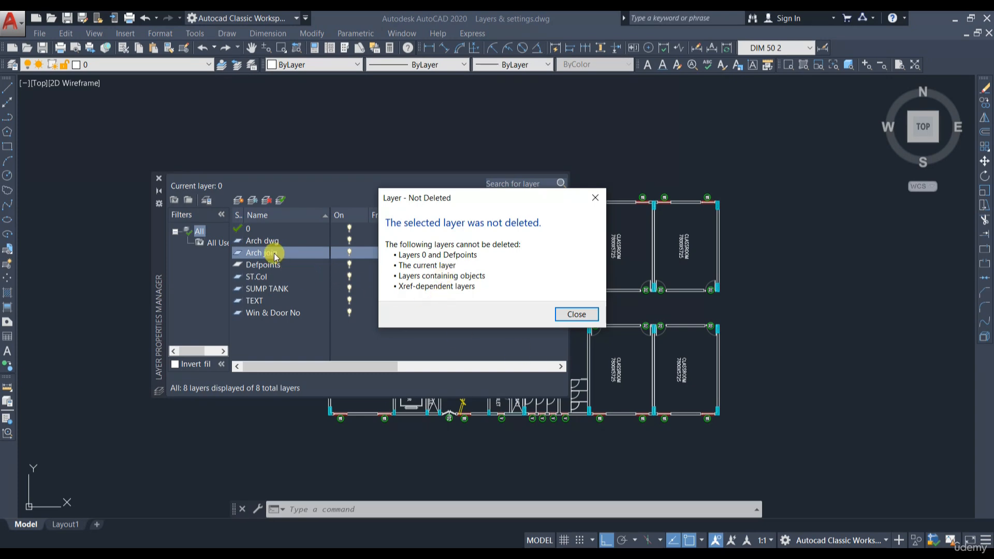
click(574, 313)
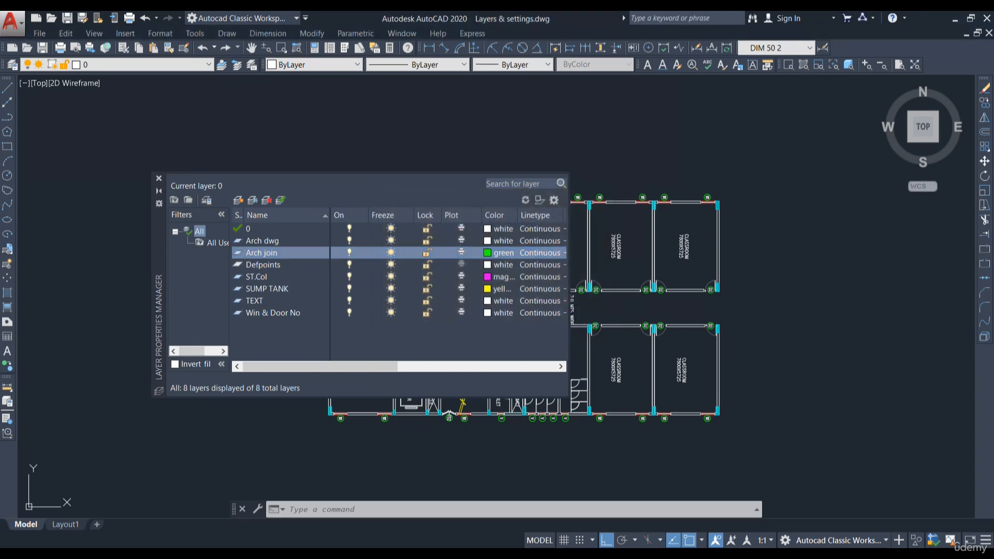
click(159, 178)
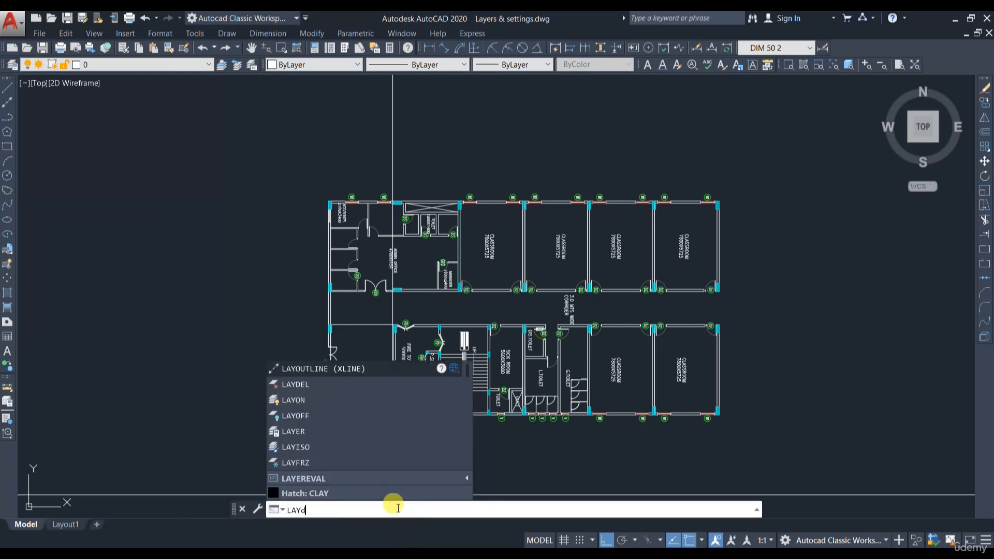
- Delete only the Arch join layer by name with LAYDEL, accepting the deletion of its objects and the redefinition of its blocks
text(el)
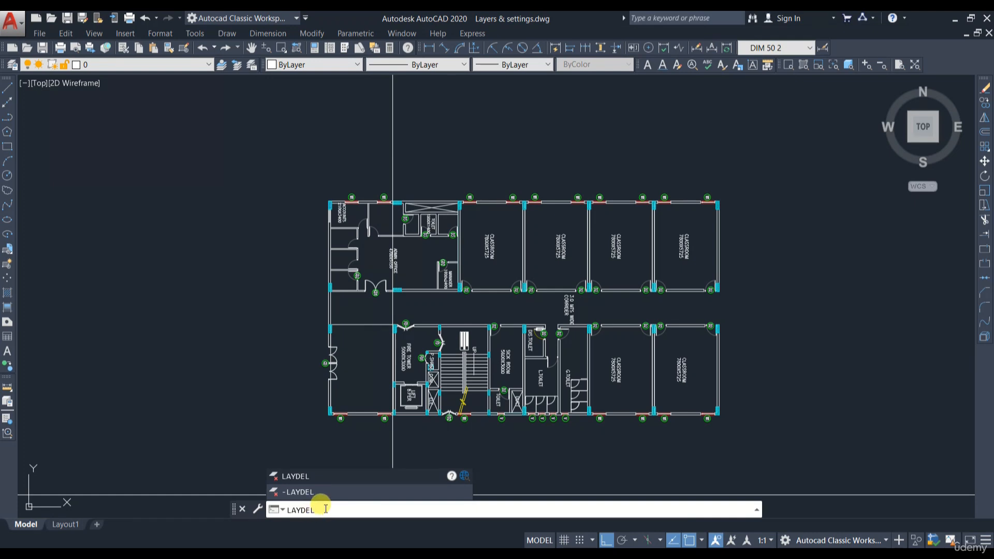
key(Return)
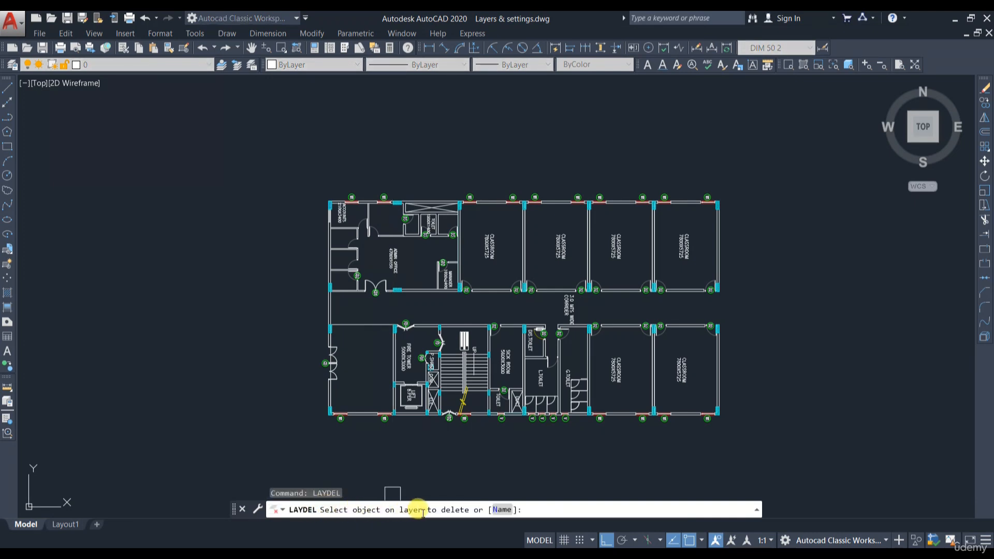
click(502, 510)
click(422, 428)
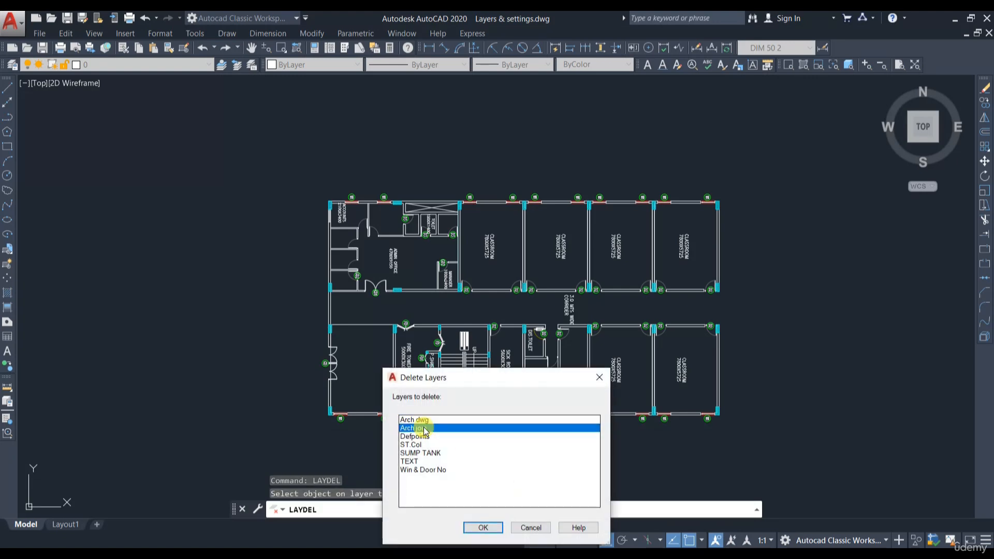
shift+click(418, 454)
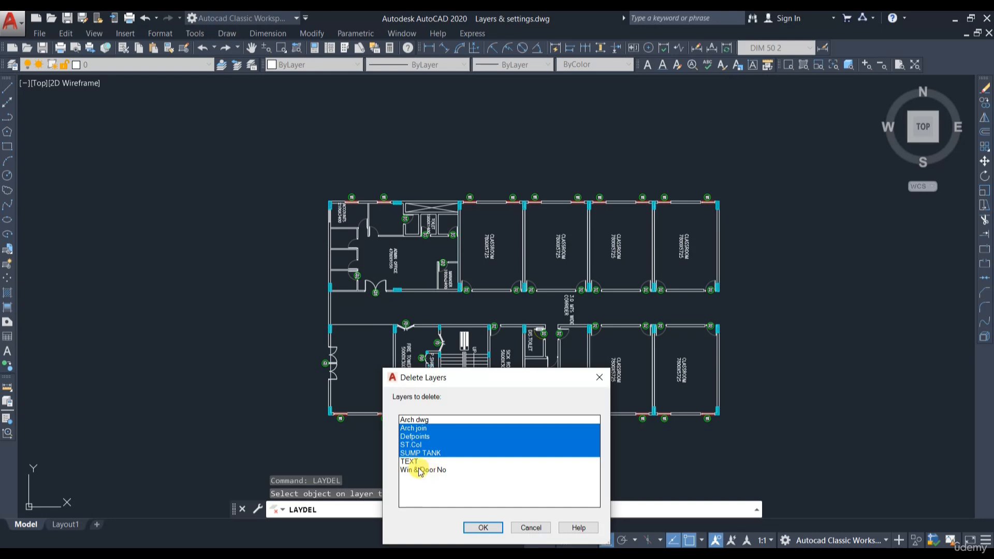
click(421, 431)
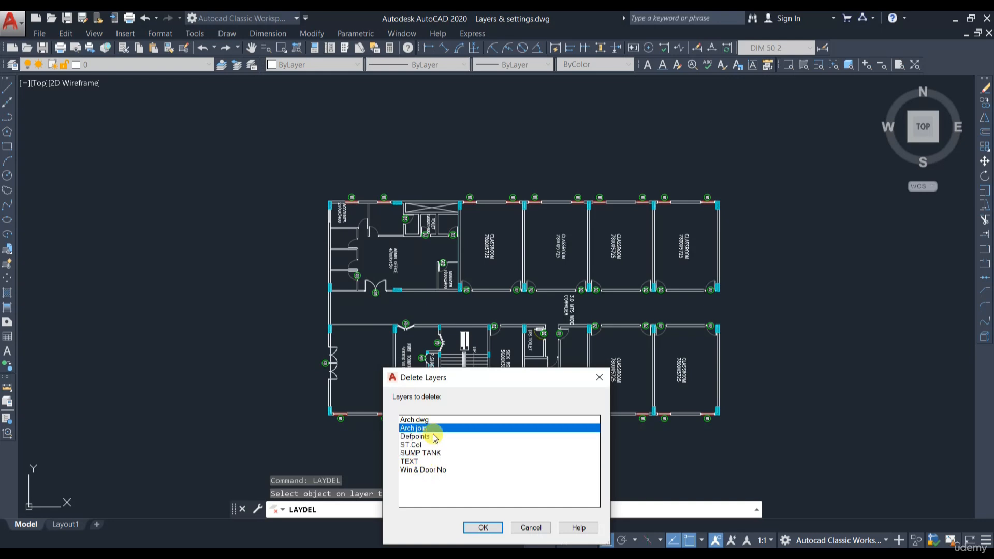
shift+click(434, 454)
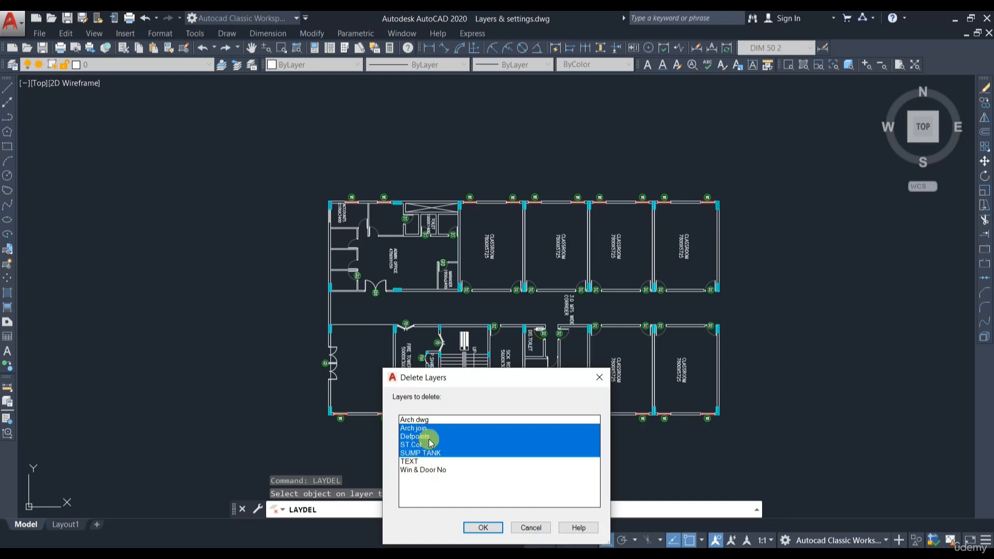
click(426, 430)
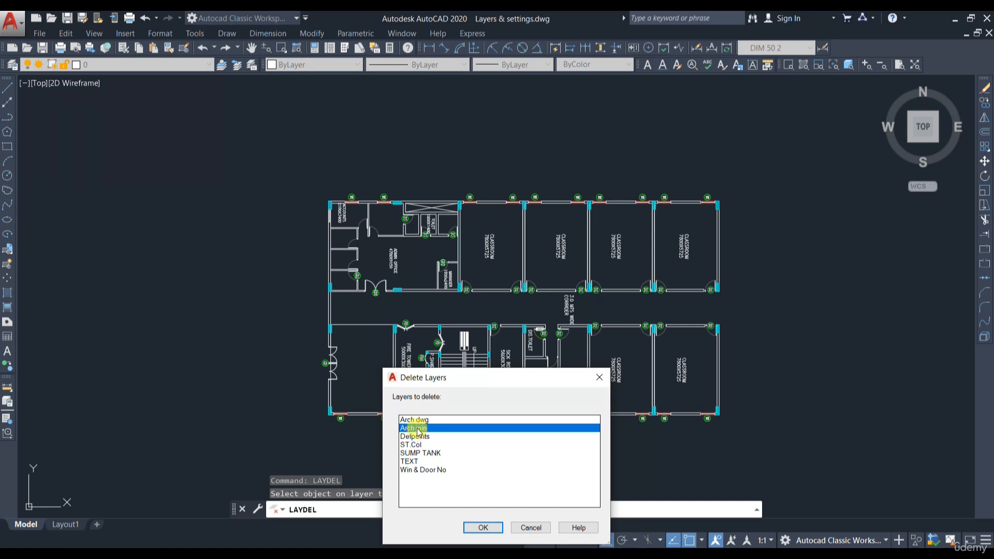
click(487, 530)
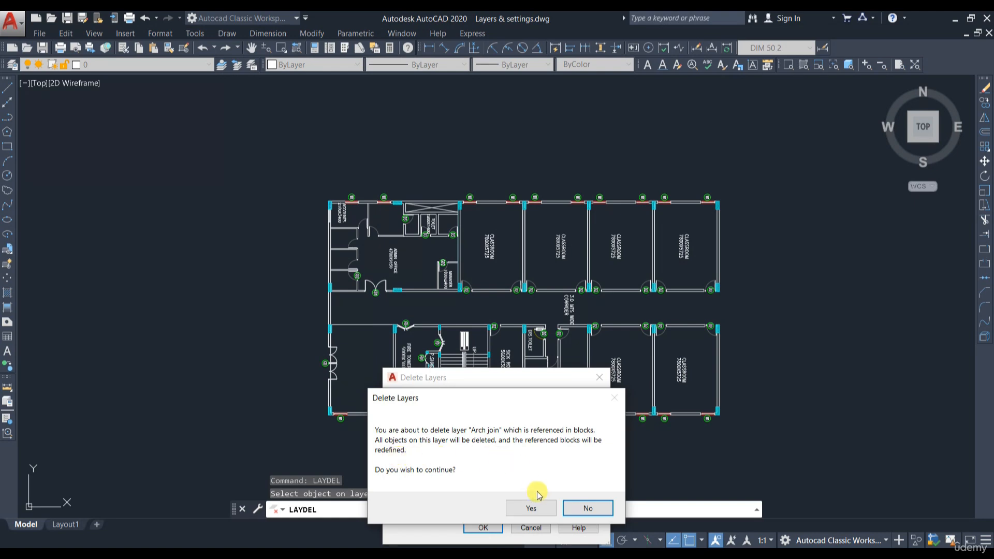
click(531, 507)
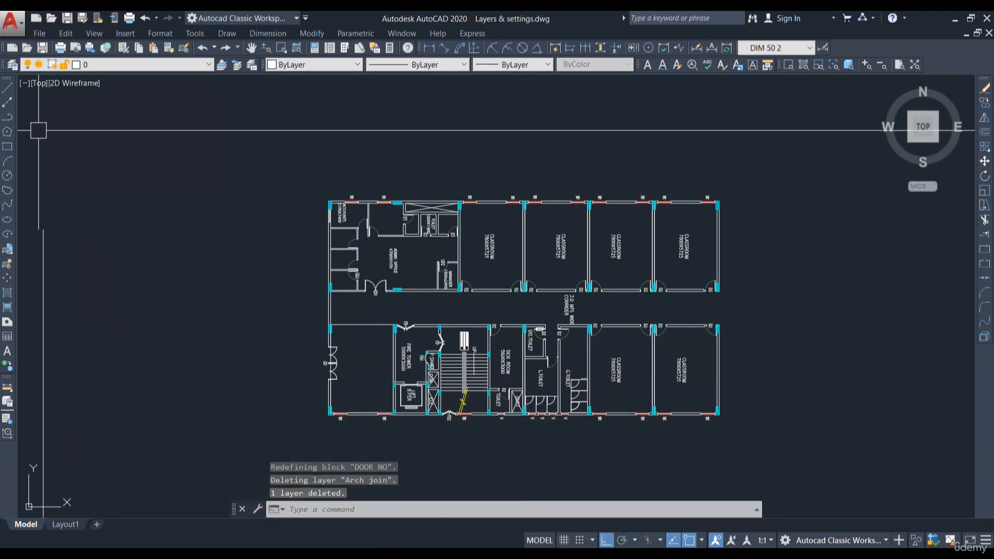
- Delete the SUMP TANK layer by name with LAYDEL, accepting the deletion of all objects on it
click(112, 64)
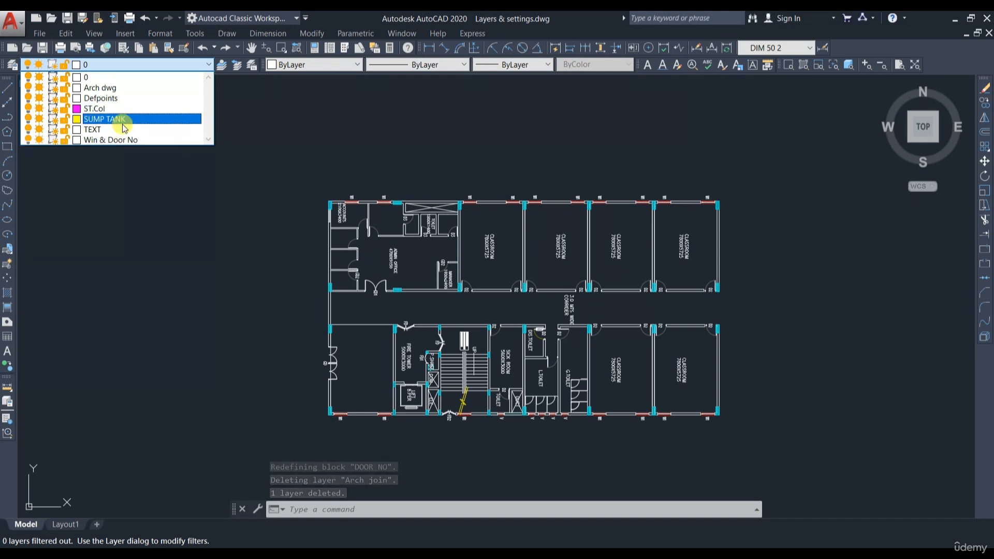
click(360, 509)
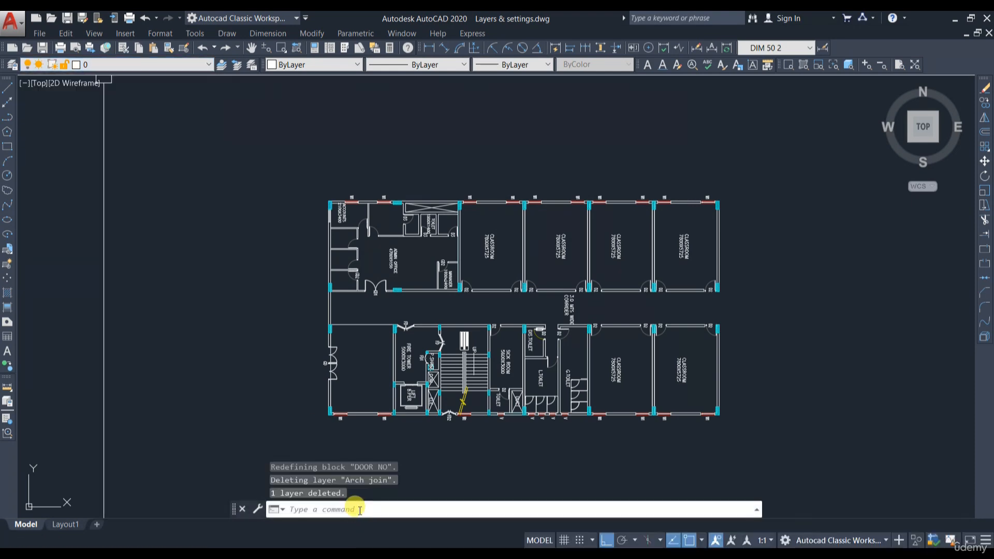
text(layer to del)
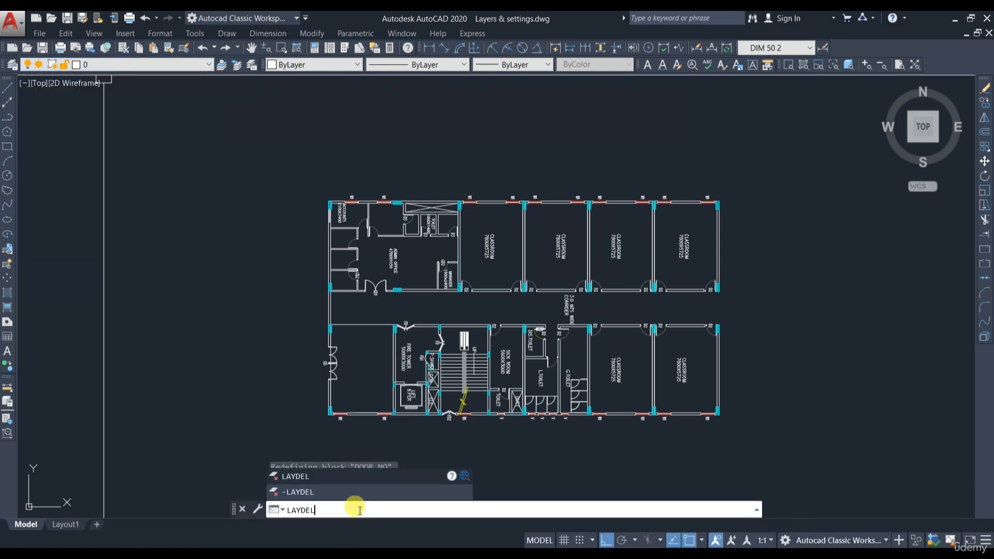
key(Return)
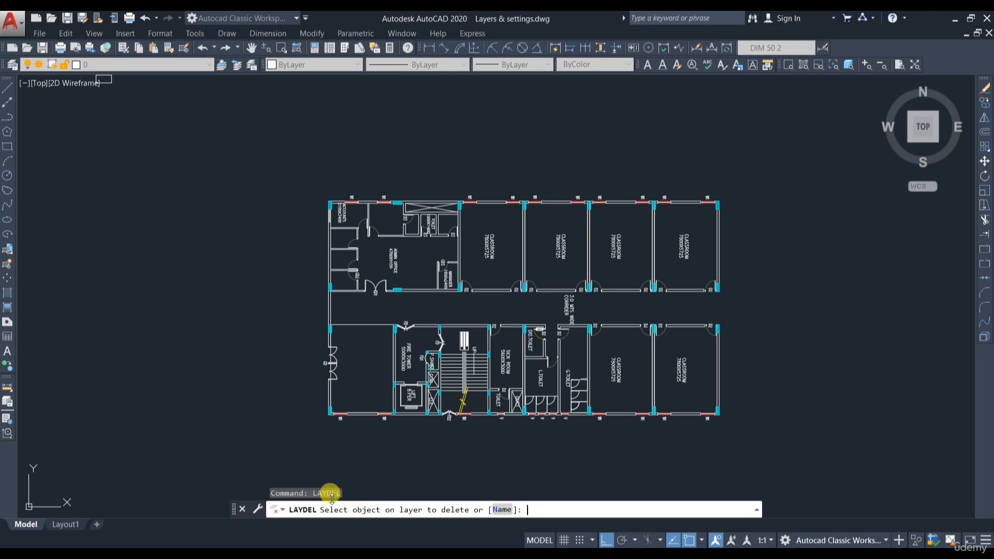
click(502, 510)
click(434, 448)
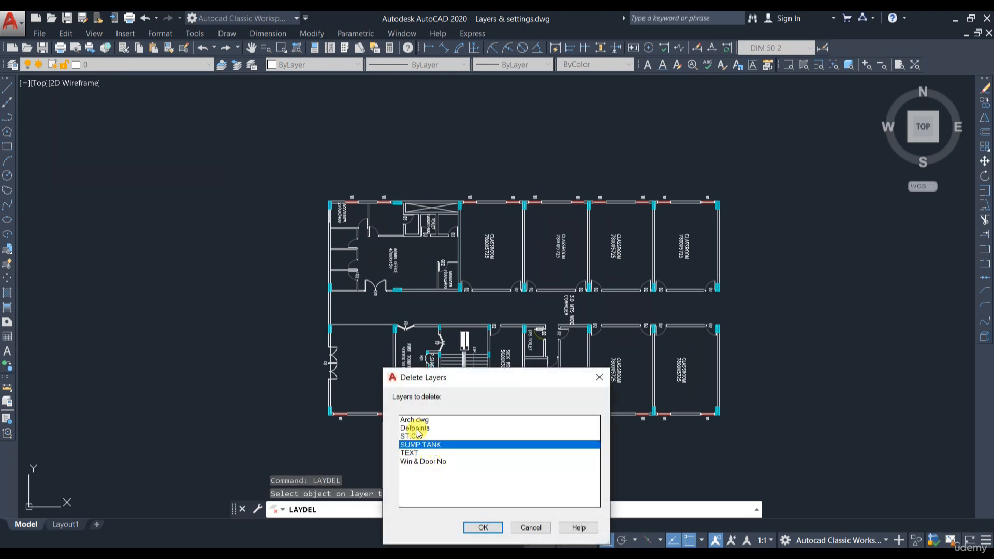
click(484, 528)
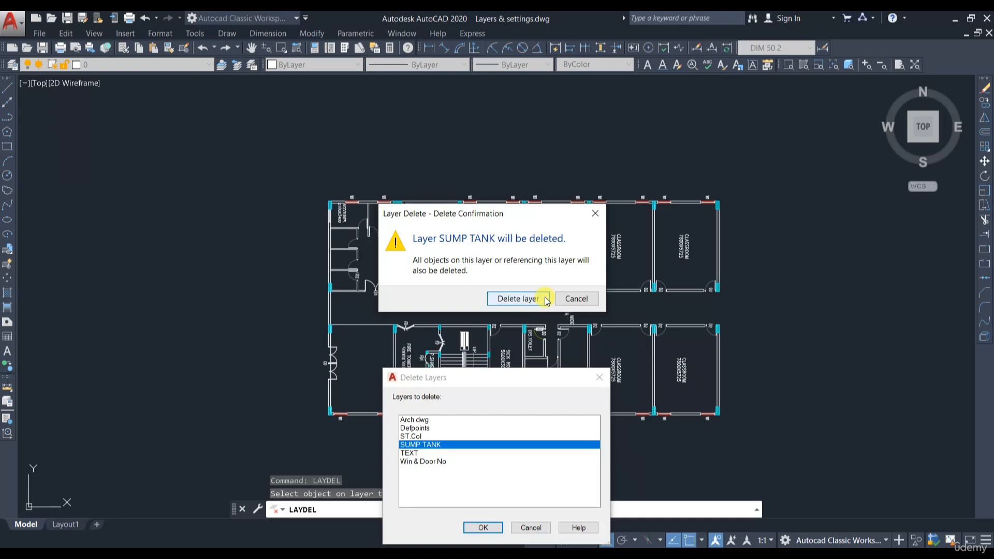
click(517, 299)
- Turn off the Arch dwg, ST.Col and TEXT layers one after another to isolate the door and window tags
click(145, 64)
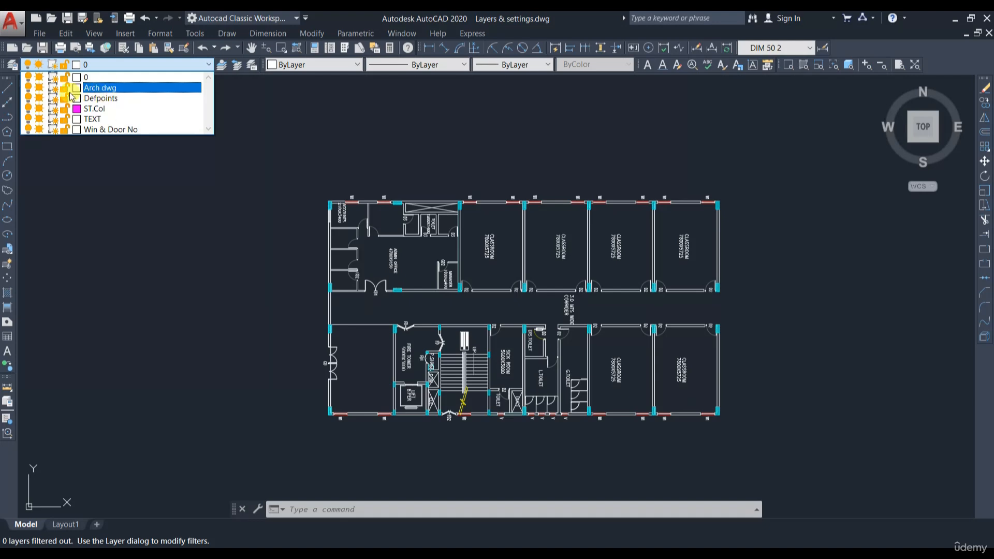
click(28, 88)
click(227, 307)
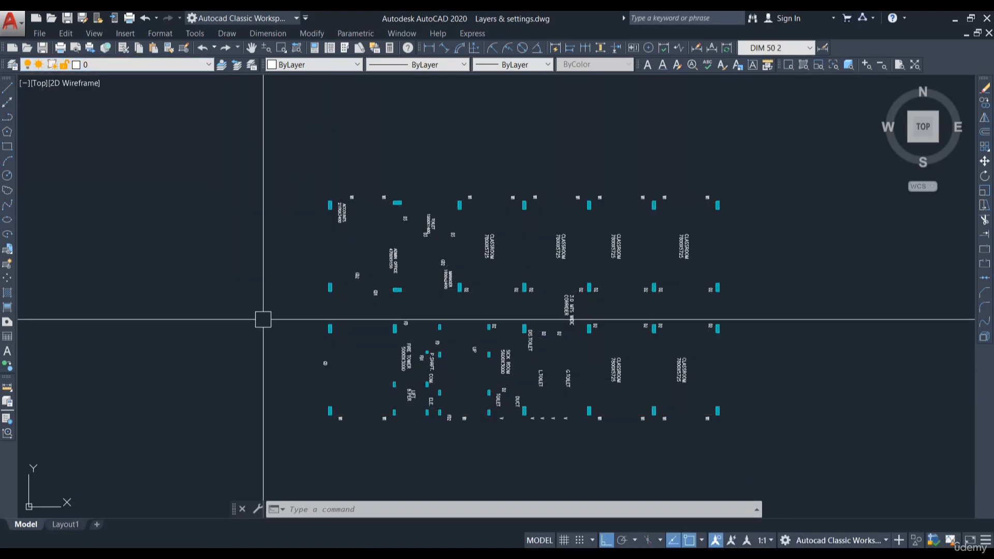
click(127, 65)
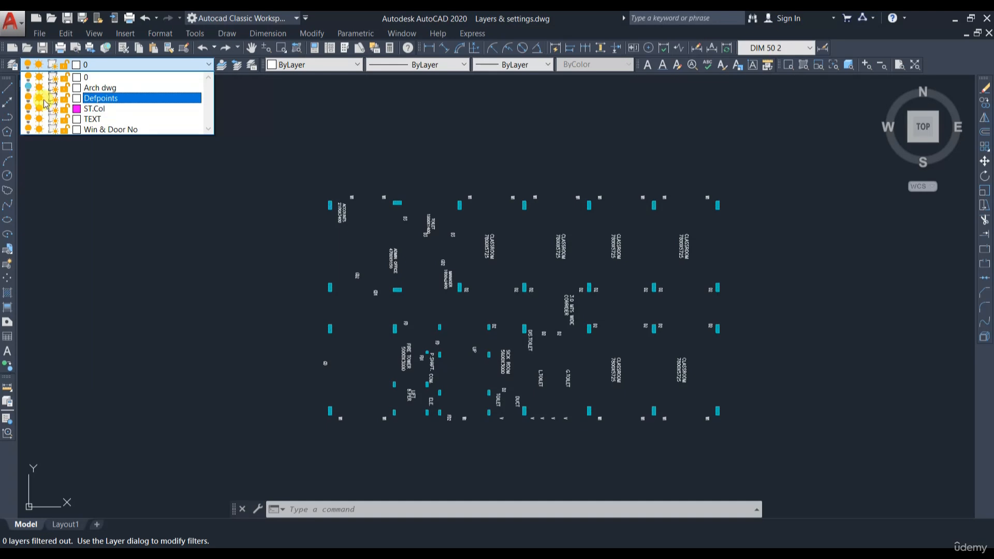
click(29, 108)
click(84, 231)
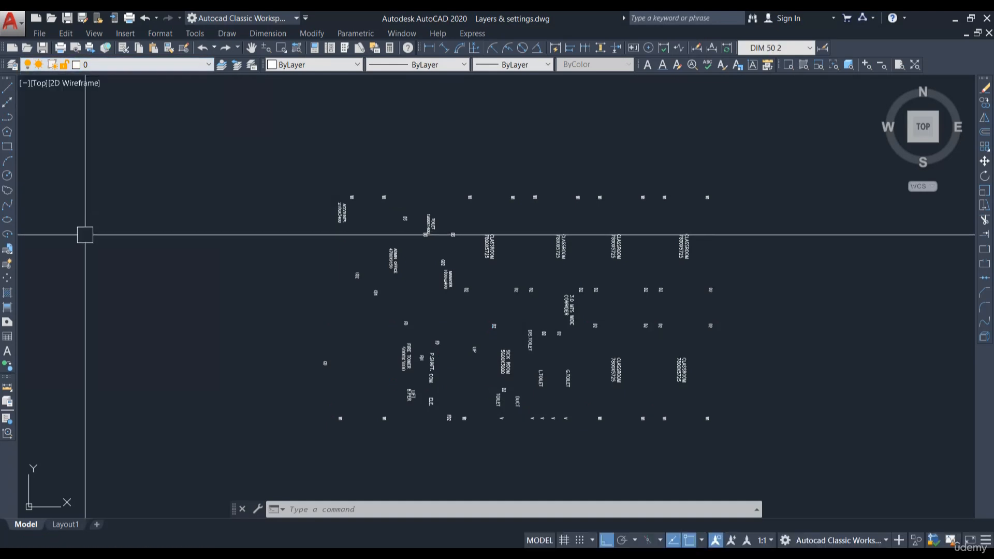
click(127, 66)
click(28, 128)
click(117, 193)
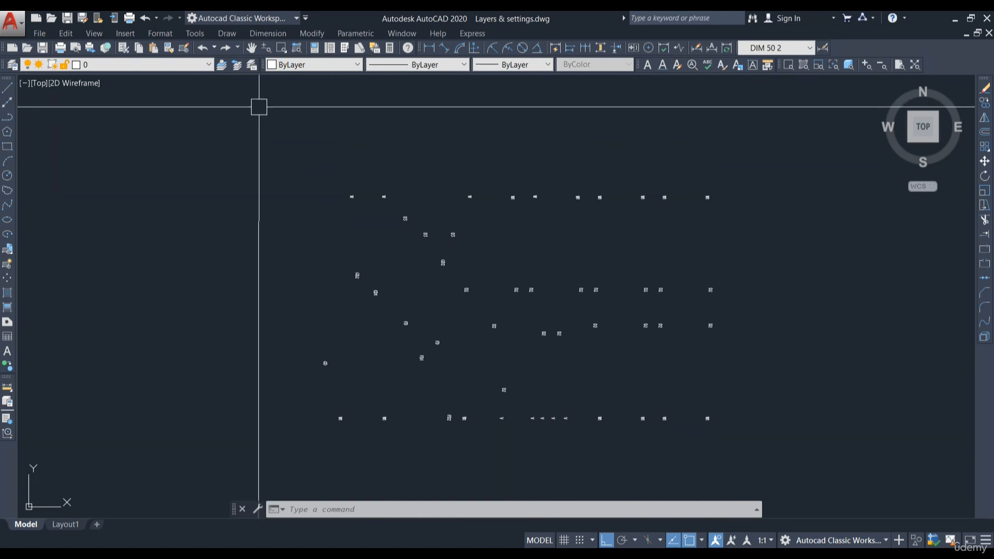
- Turn the Arch dwg, ST.Col and TEXT layers back on to show the complete floor plan
click(182, 65)
click(28, 87)
click(28, 109)
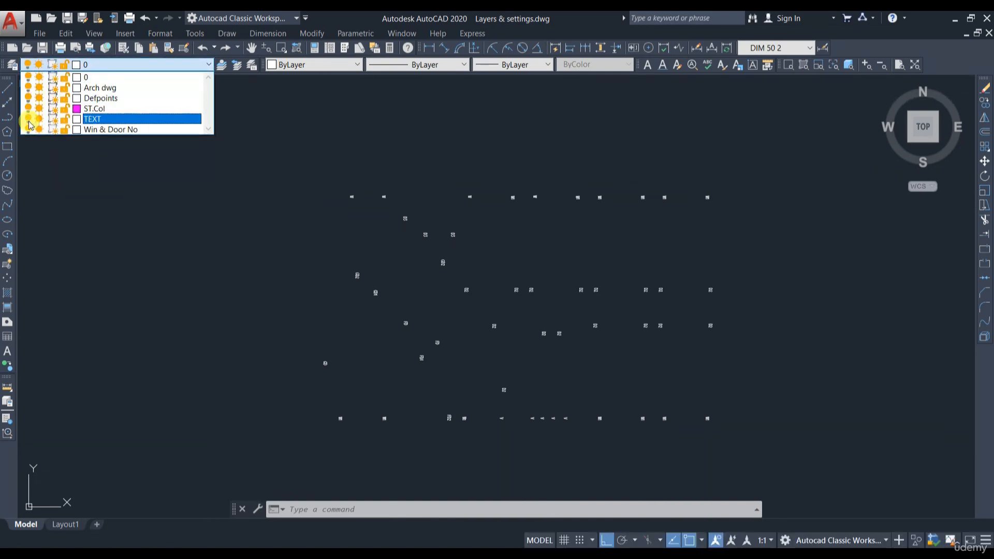
click(28, 120)
click(395, 262)
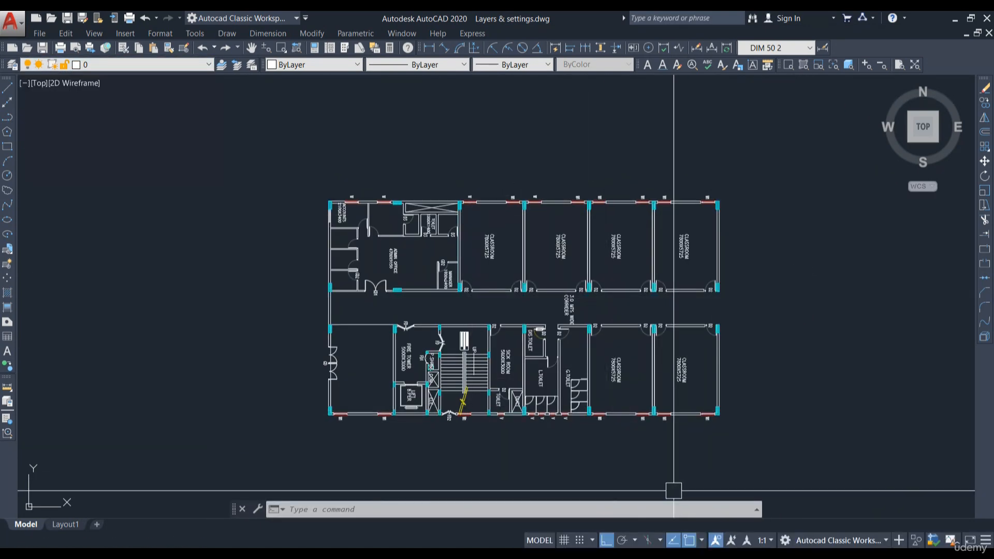